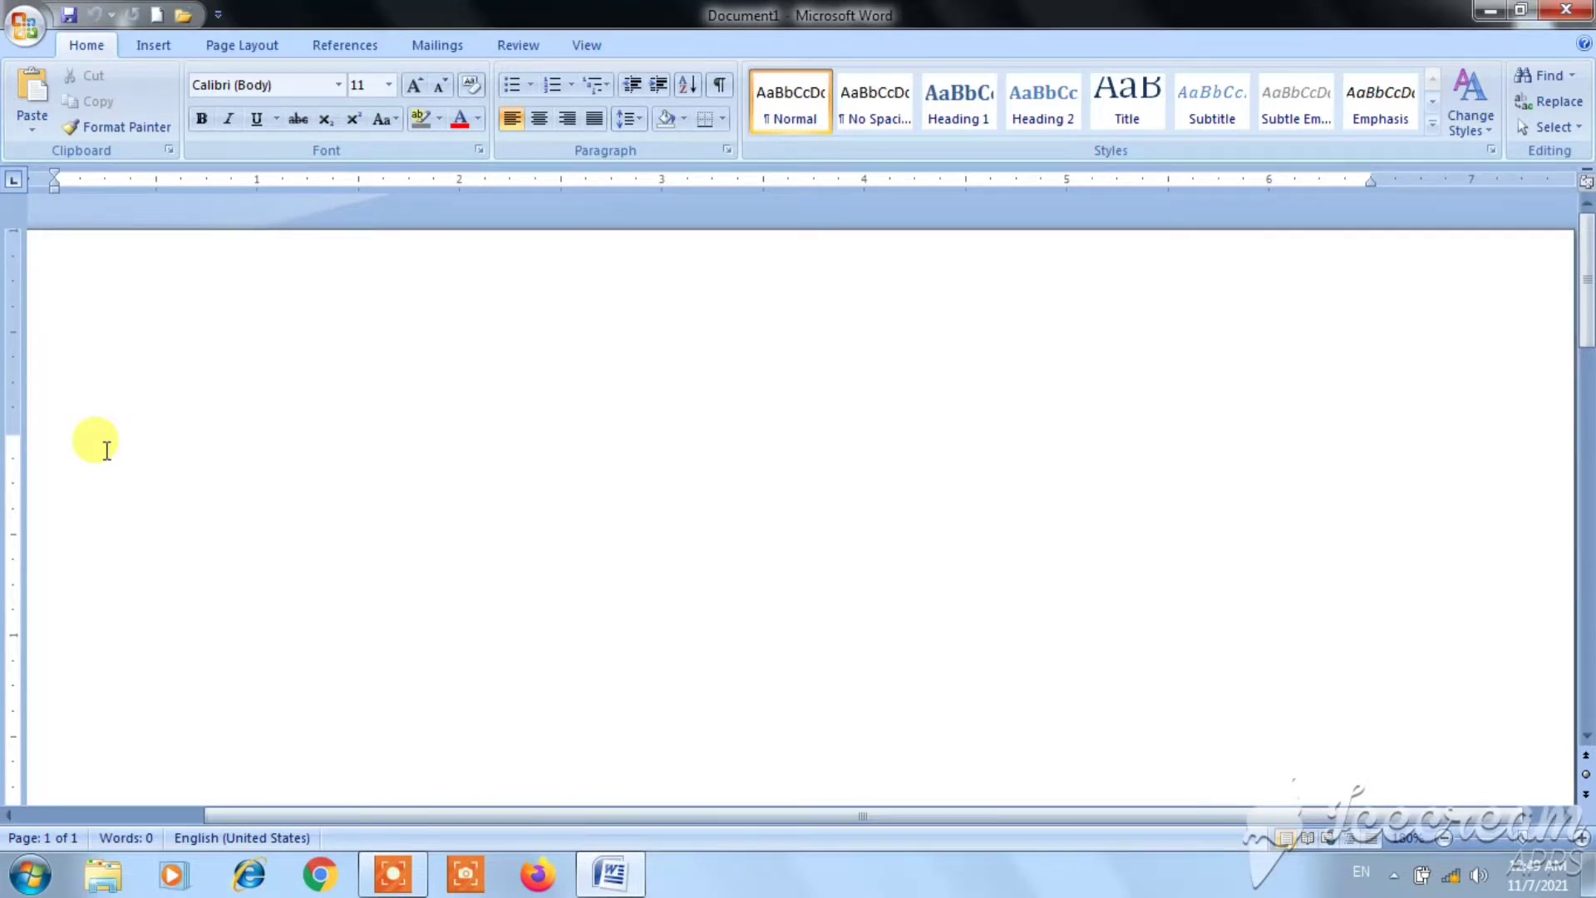
Write a three-letter sample first name on the first line, and delete it
text(r)
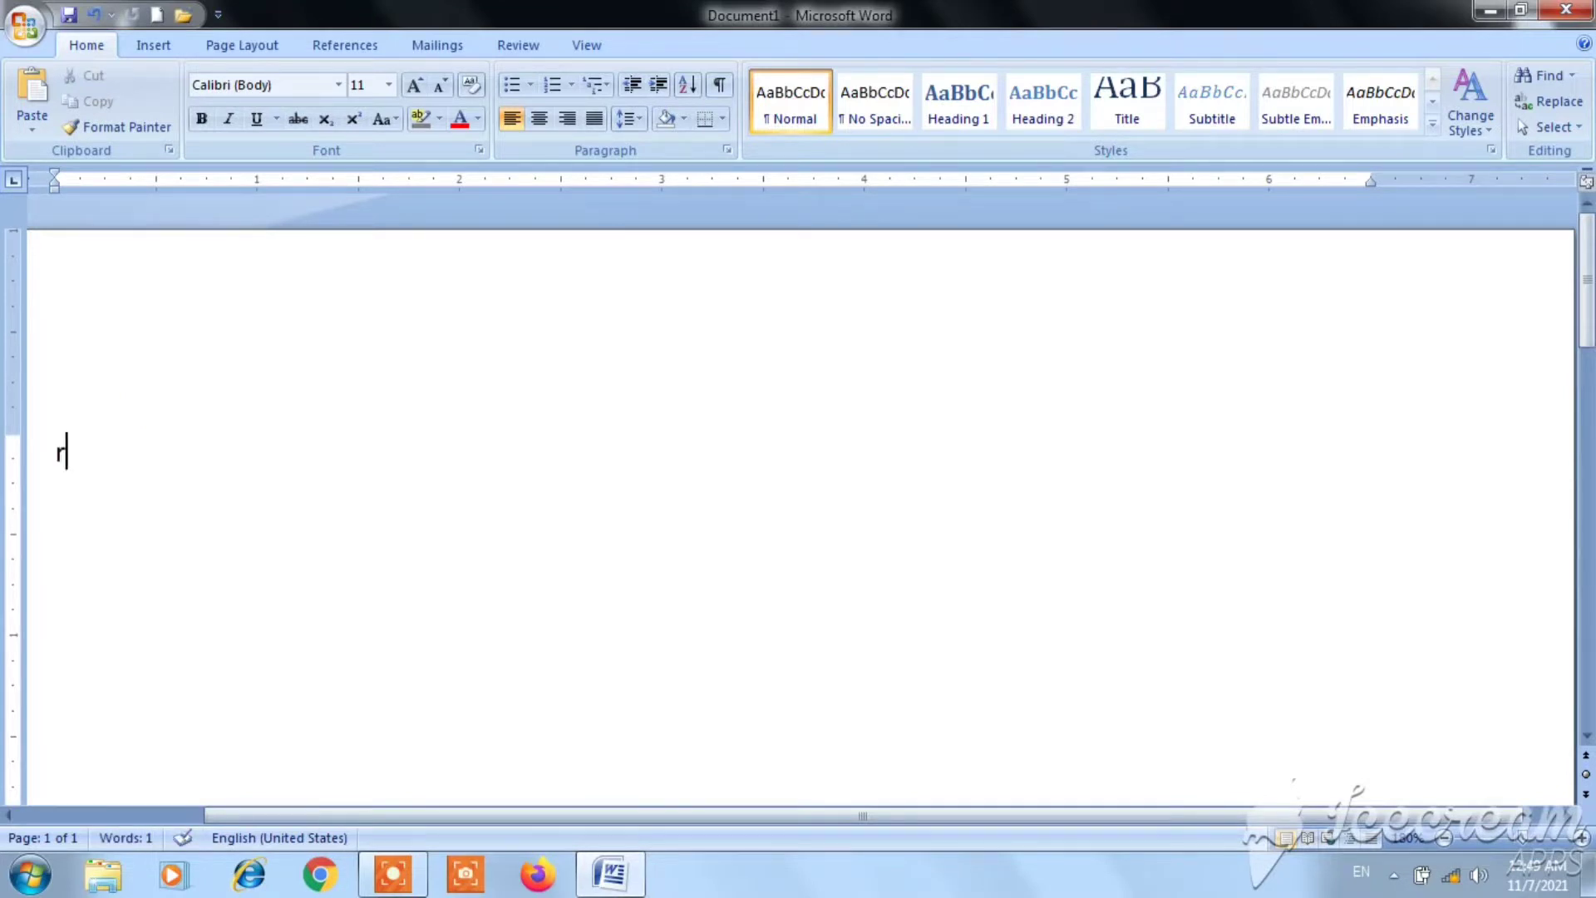
key(BackSpace)
text(ram)
drag(148, 454, 24, 450)
key(BackSpace)
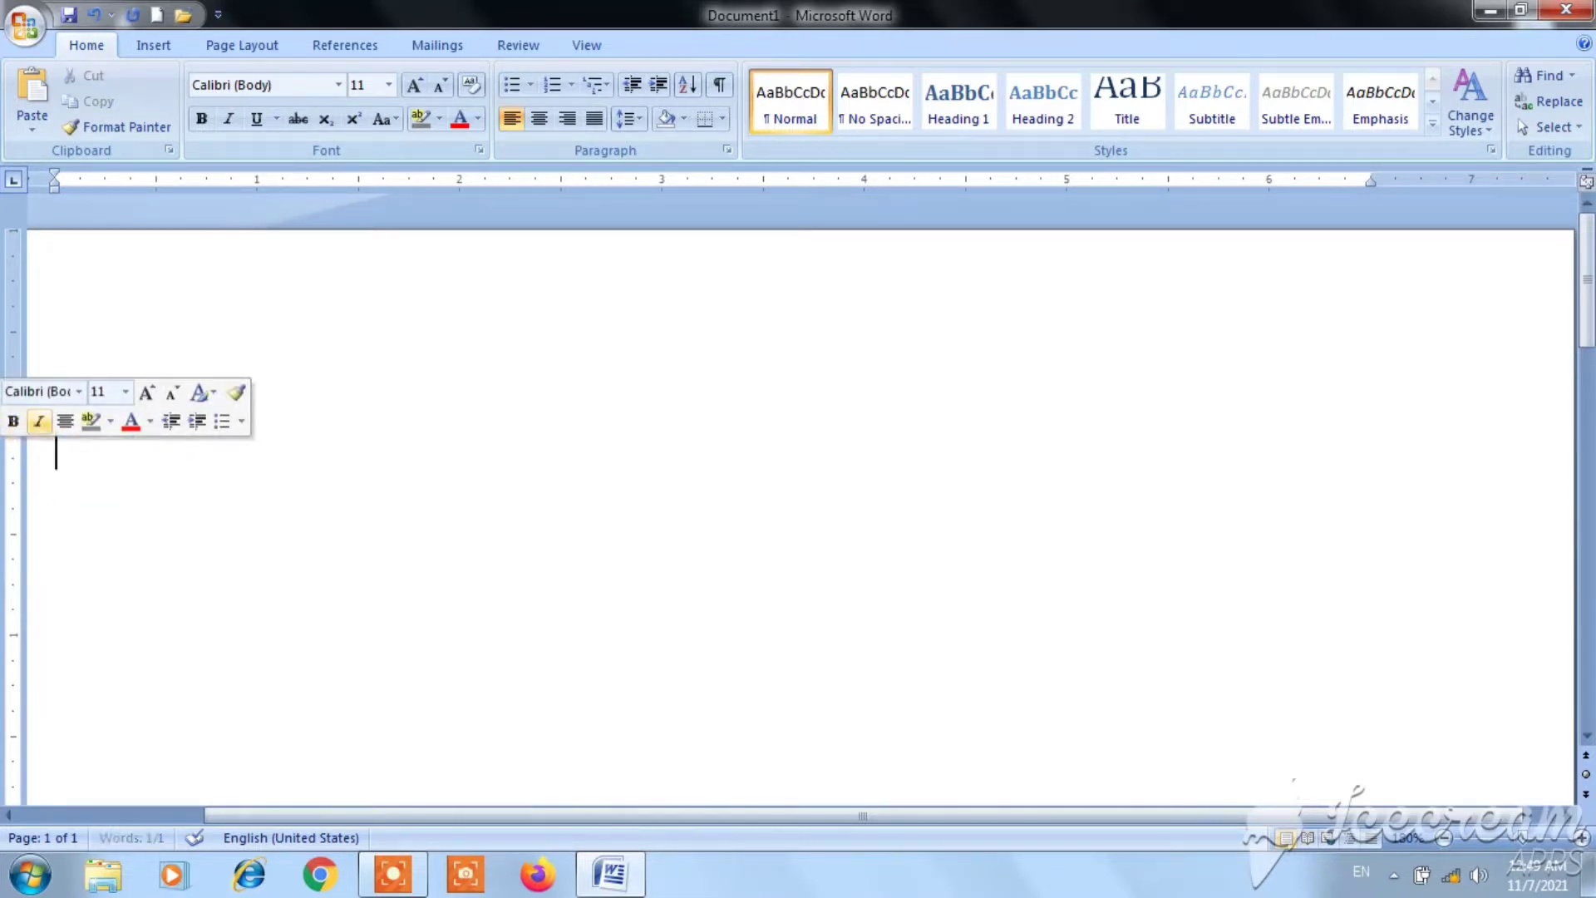
Write a five-letter sample first name on the empty line, and undo back to the deleted three-letter name
text(shy)
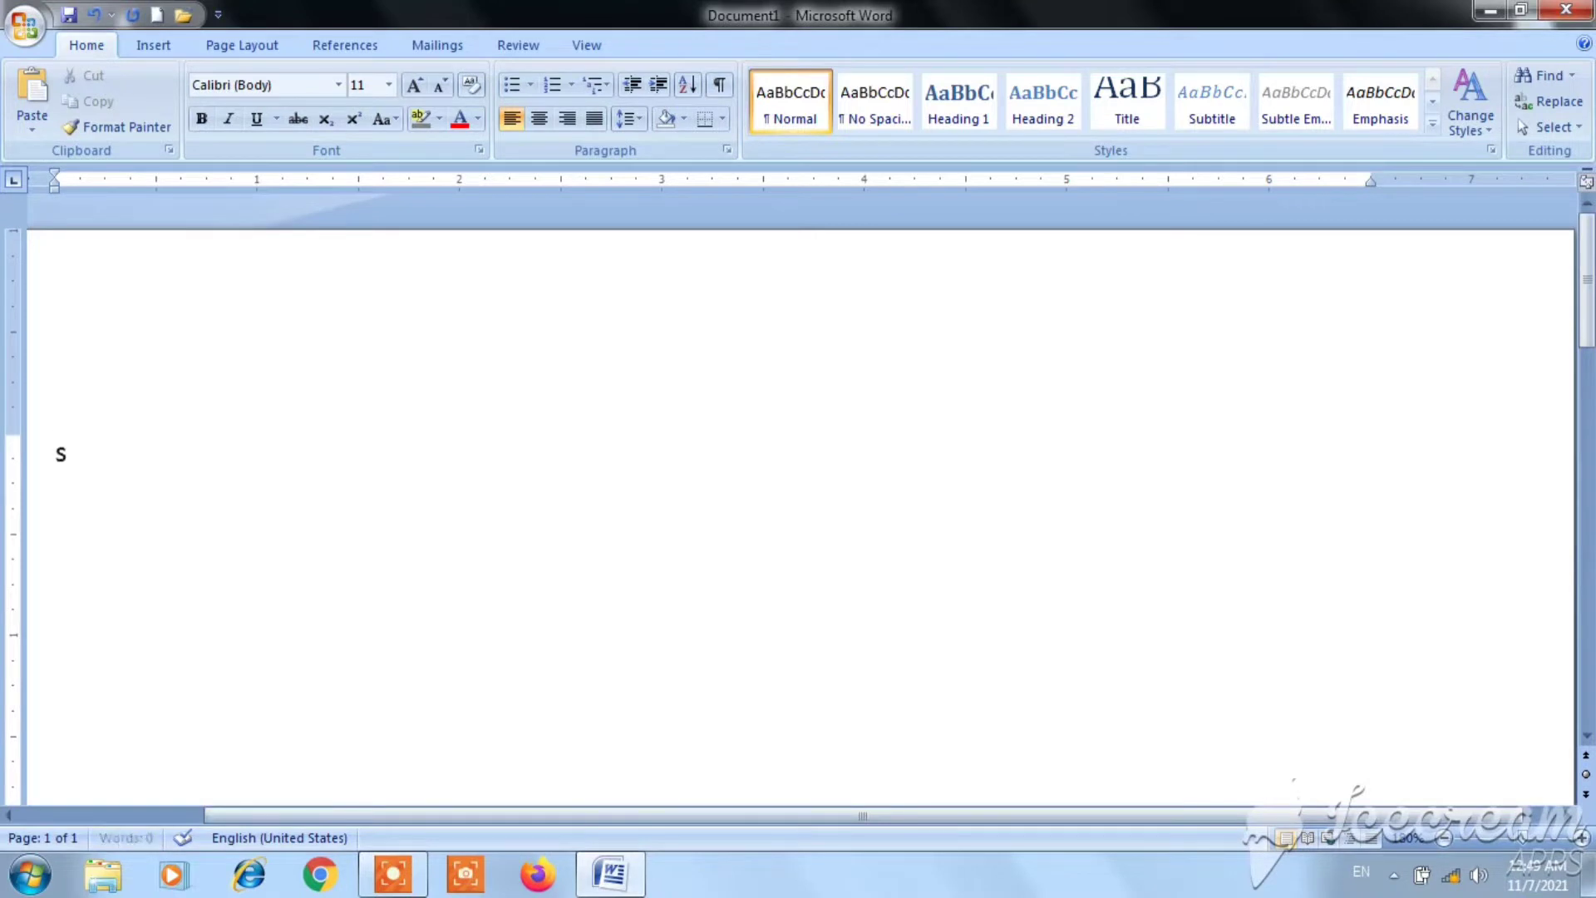
text(am)
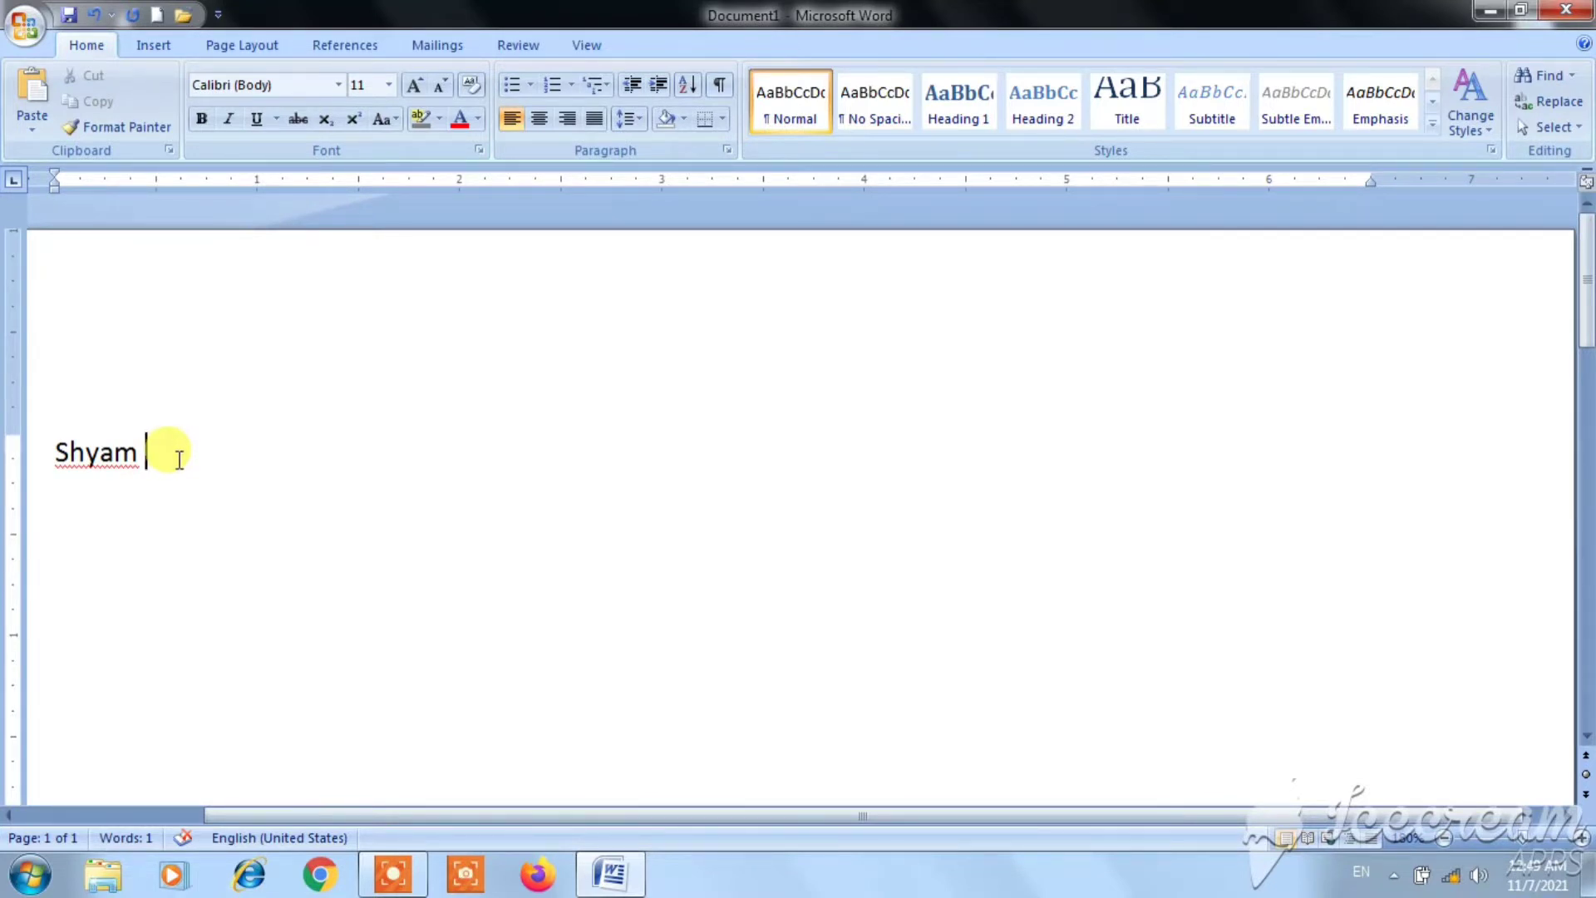
key(shift+F3)
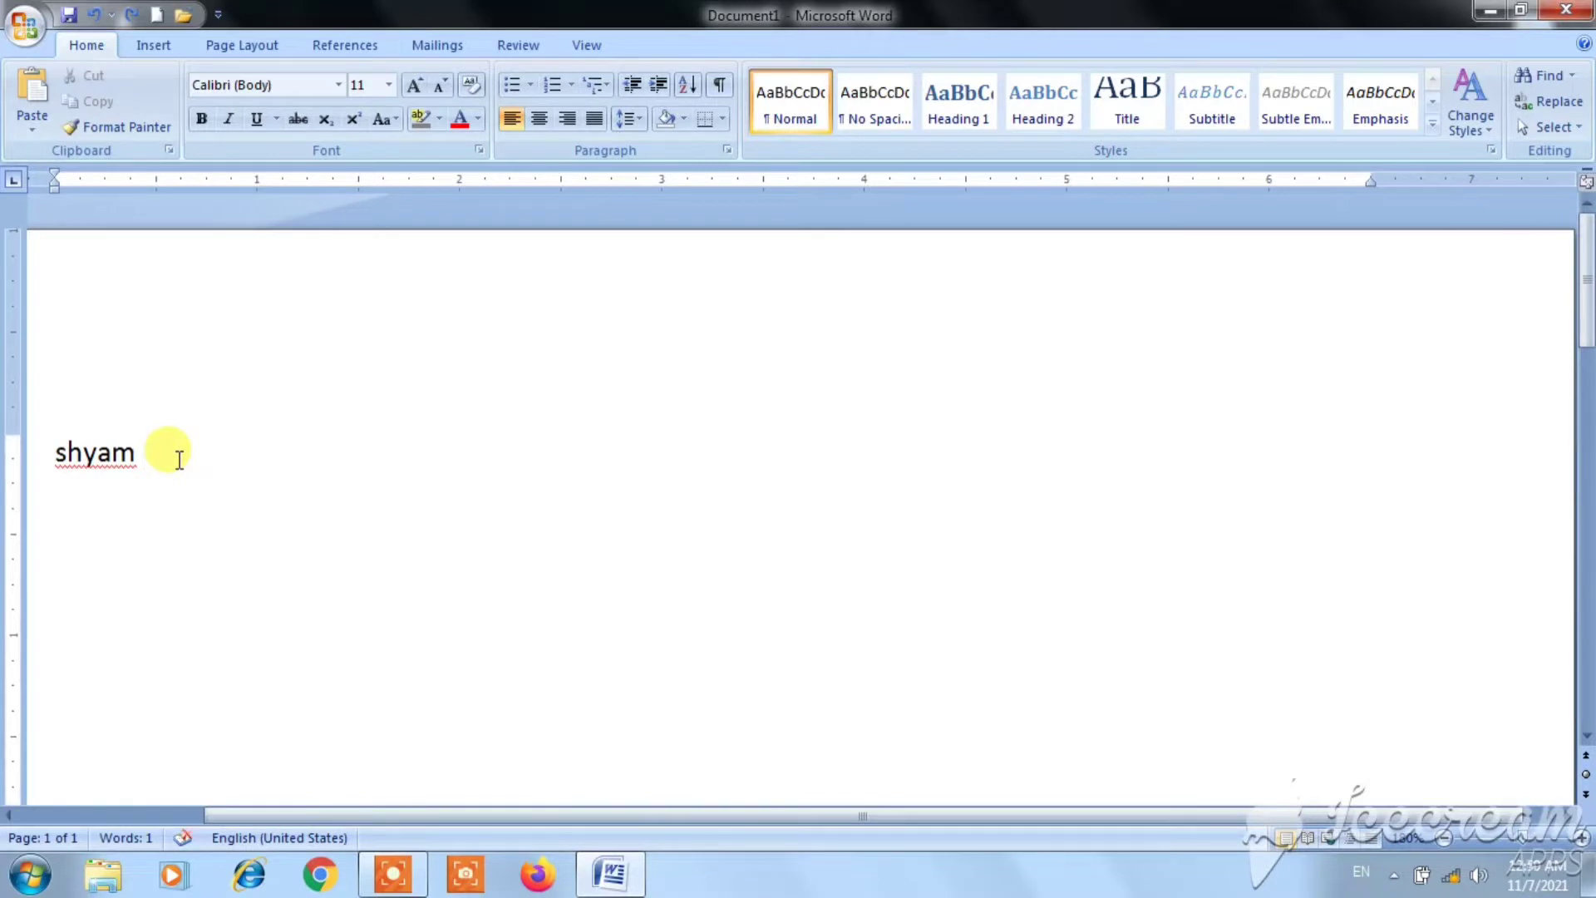
key(ctrl+z)
key(ctrl+z)
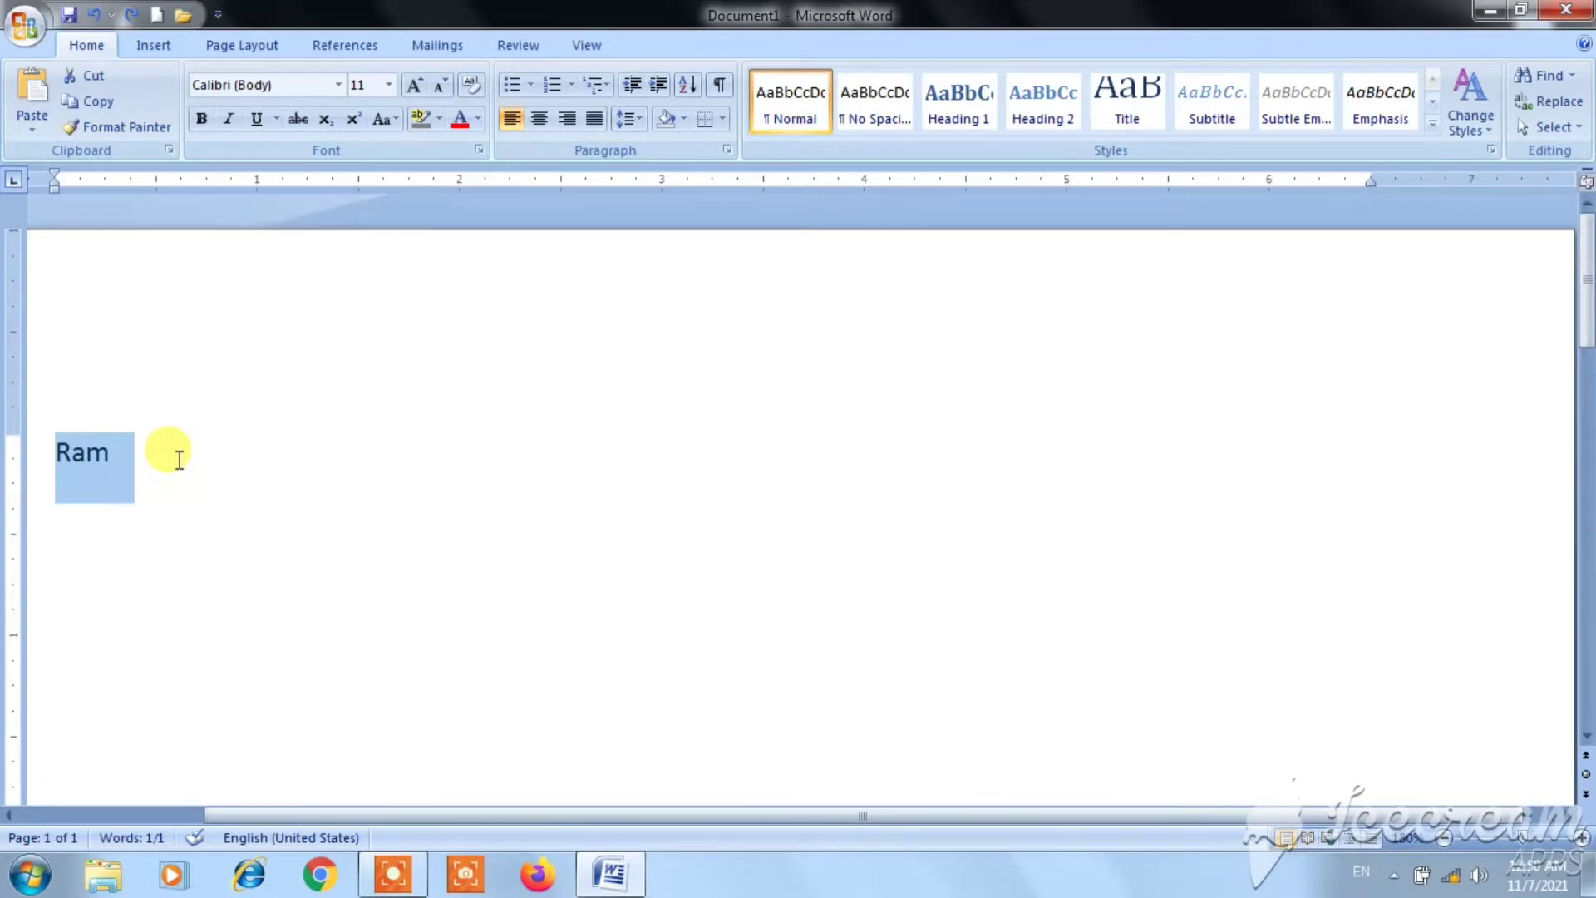
Replace the selected three-letter name with the five-letter sample first name in lowercase
ctrl+scroll(179, 460, up, 6)
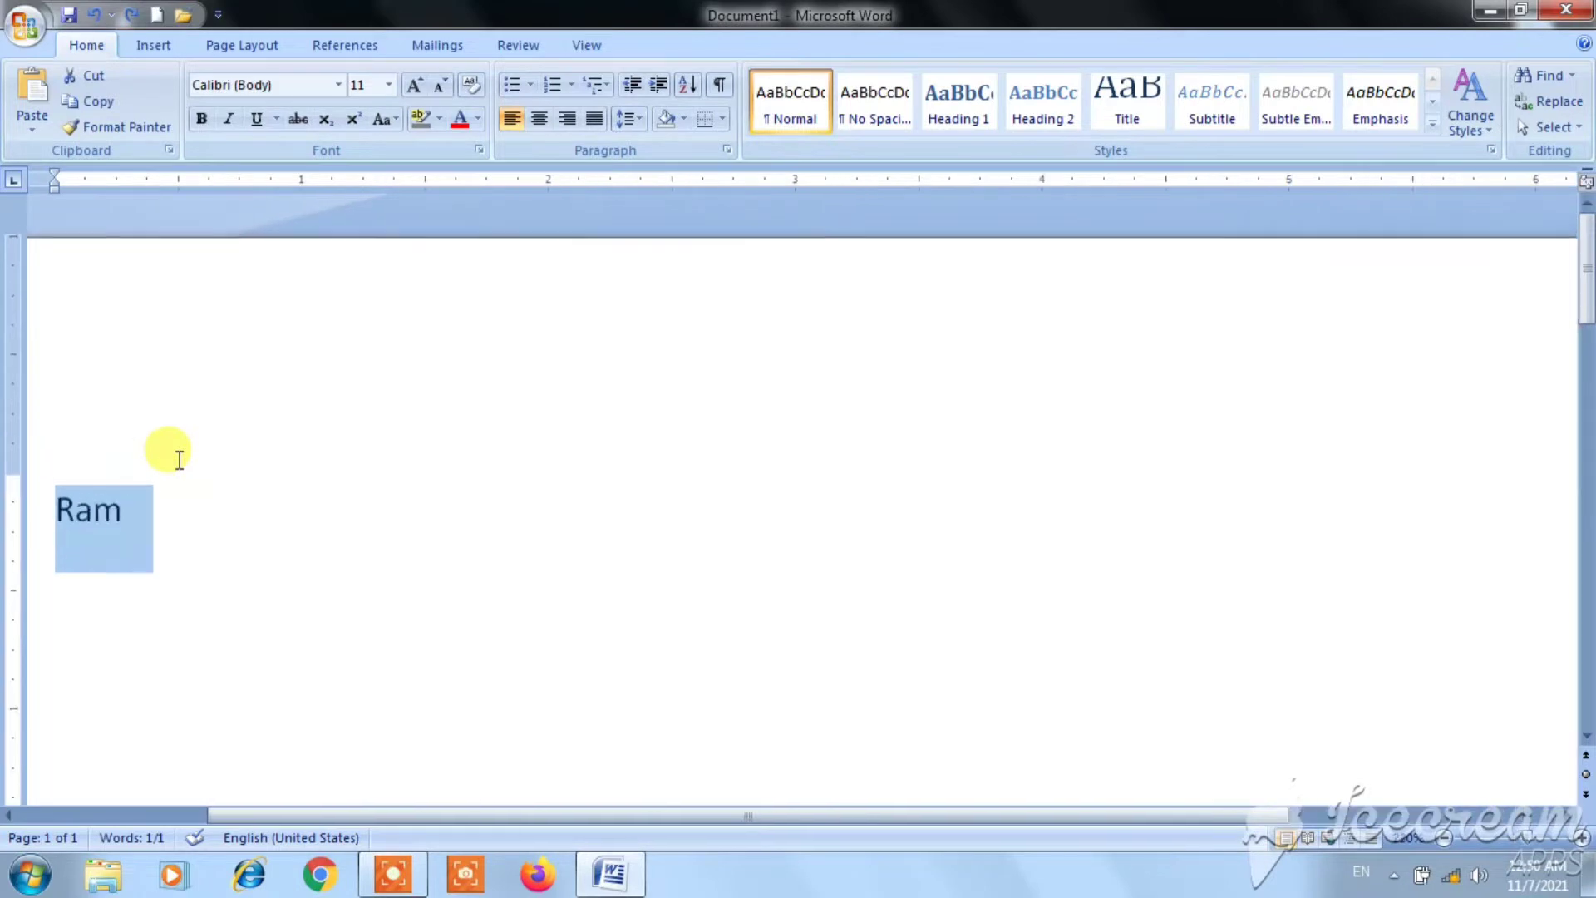
scroll(494, 537, down, 1)
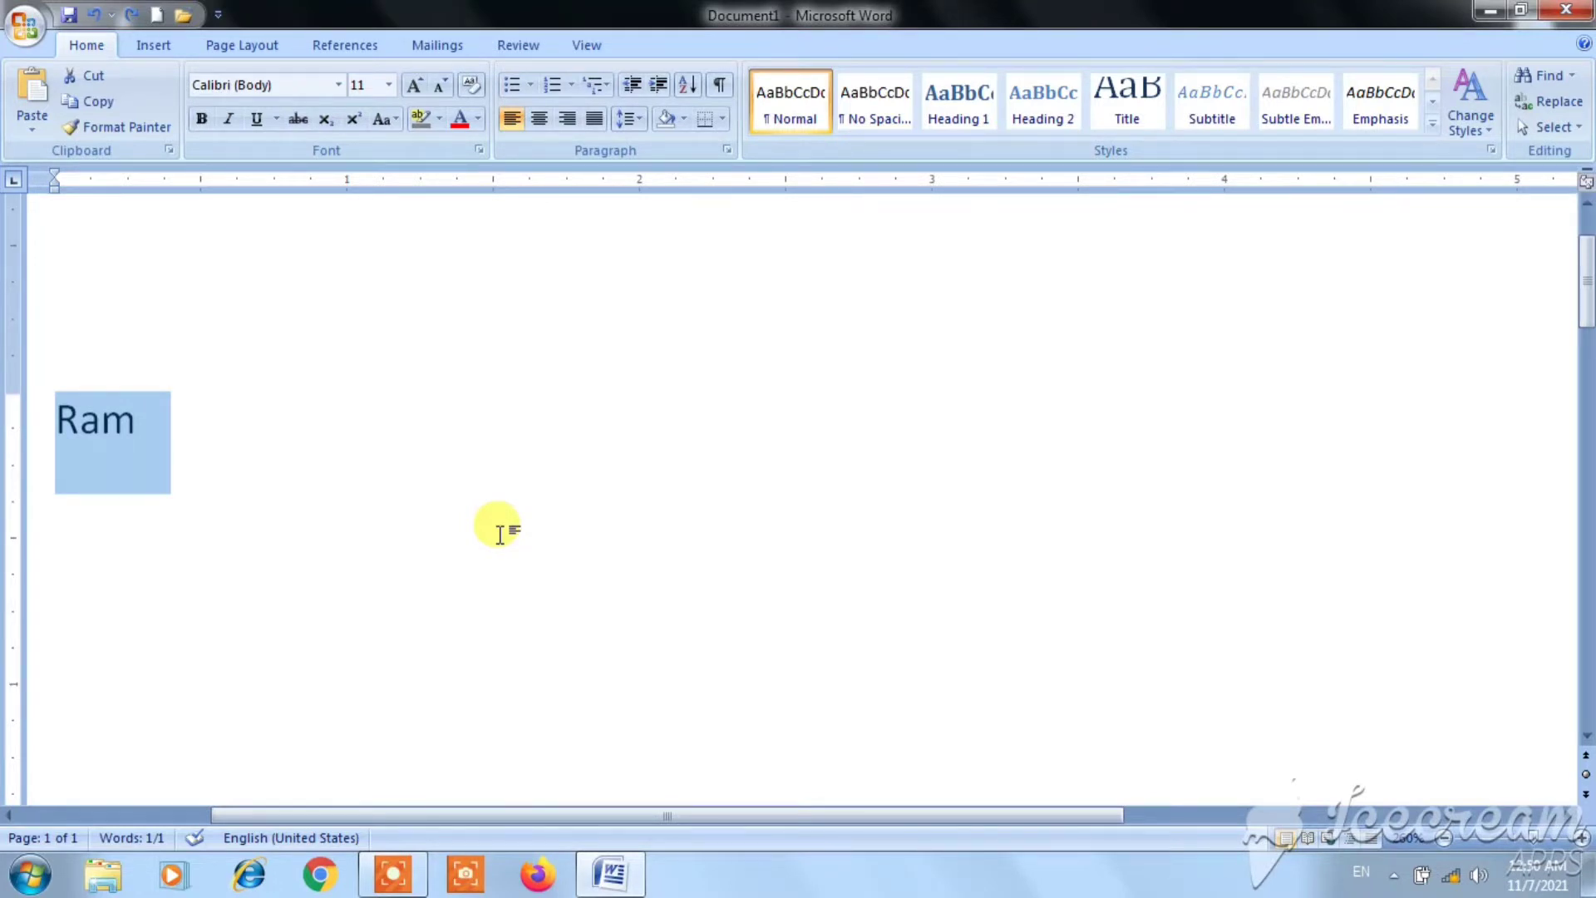
key(BackSpace)
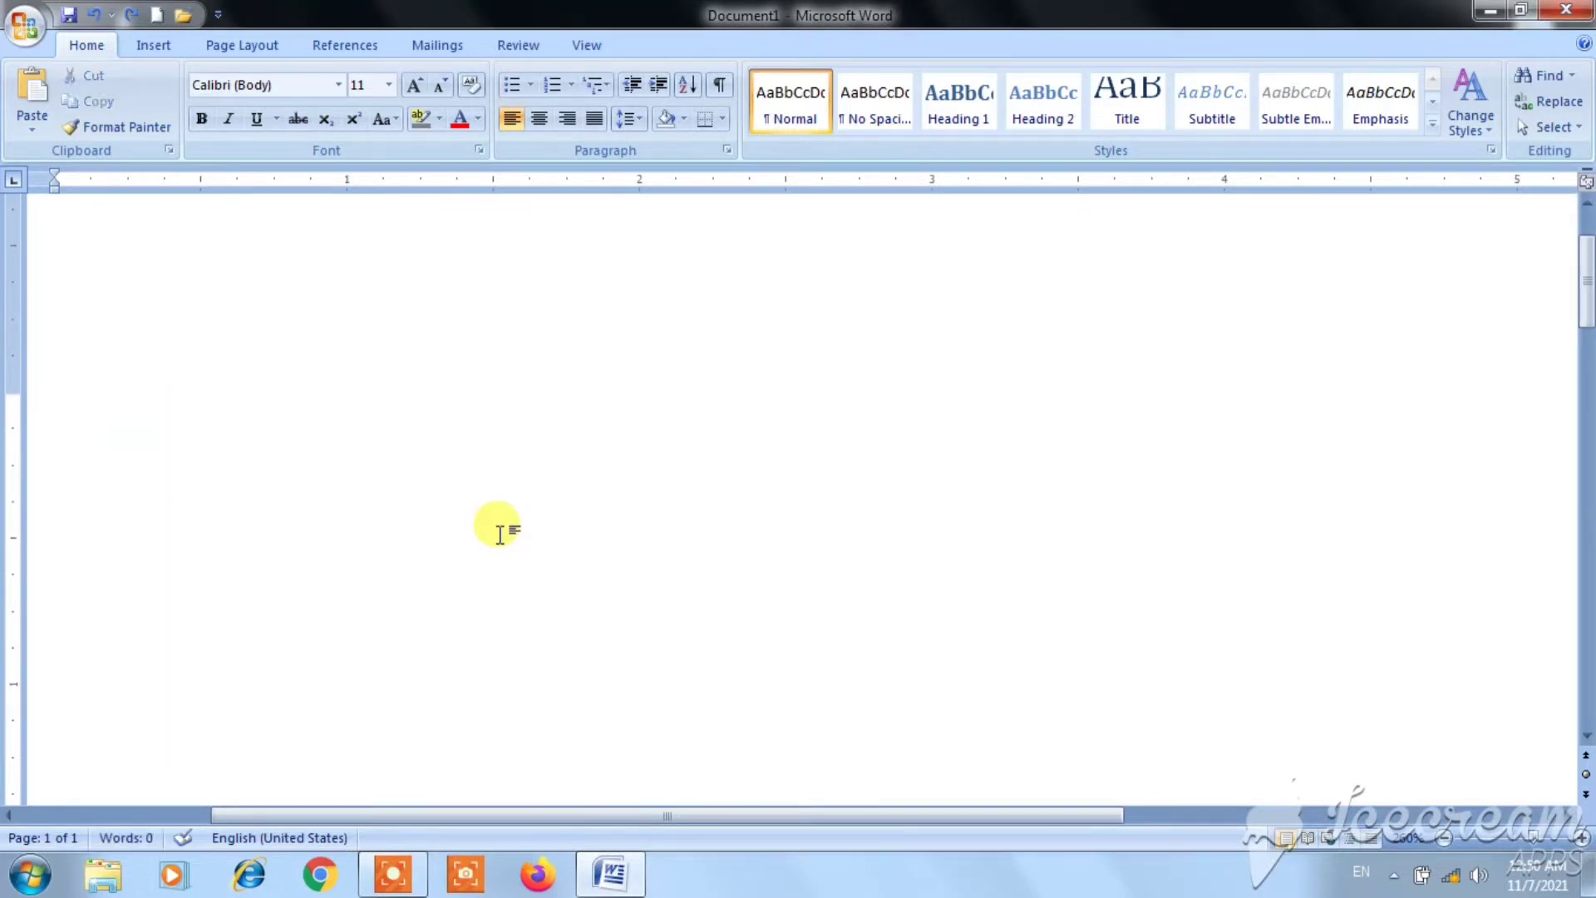
text(shyam)
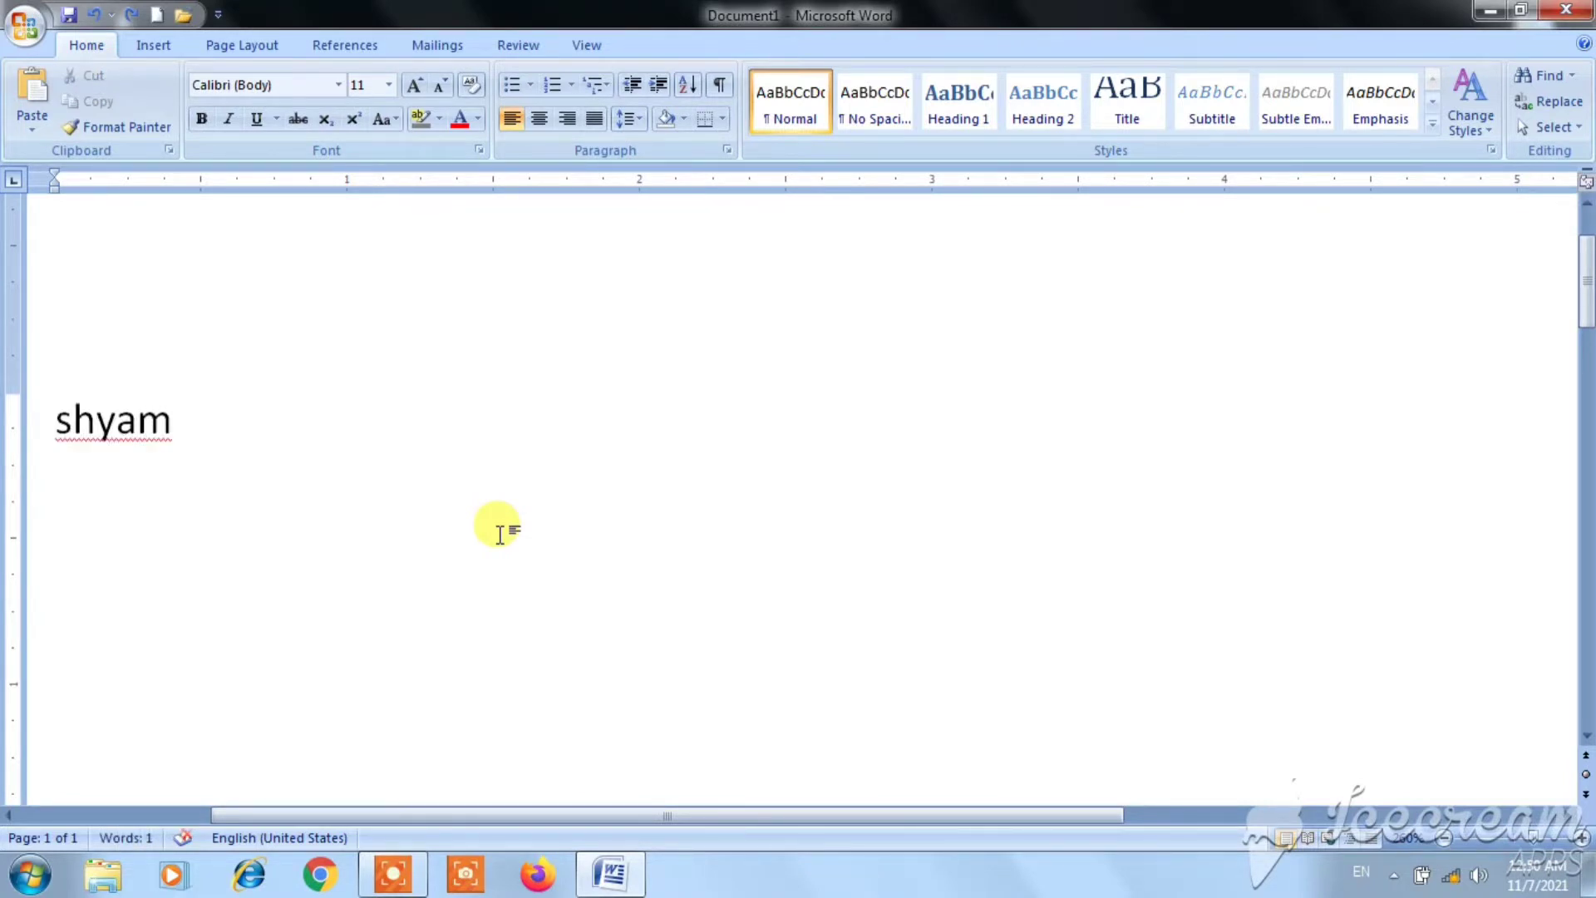
Undo the name replacement back to the three-letter name, and redo it
key(ctrl+z)
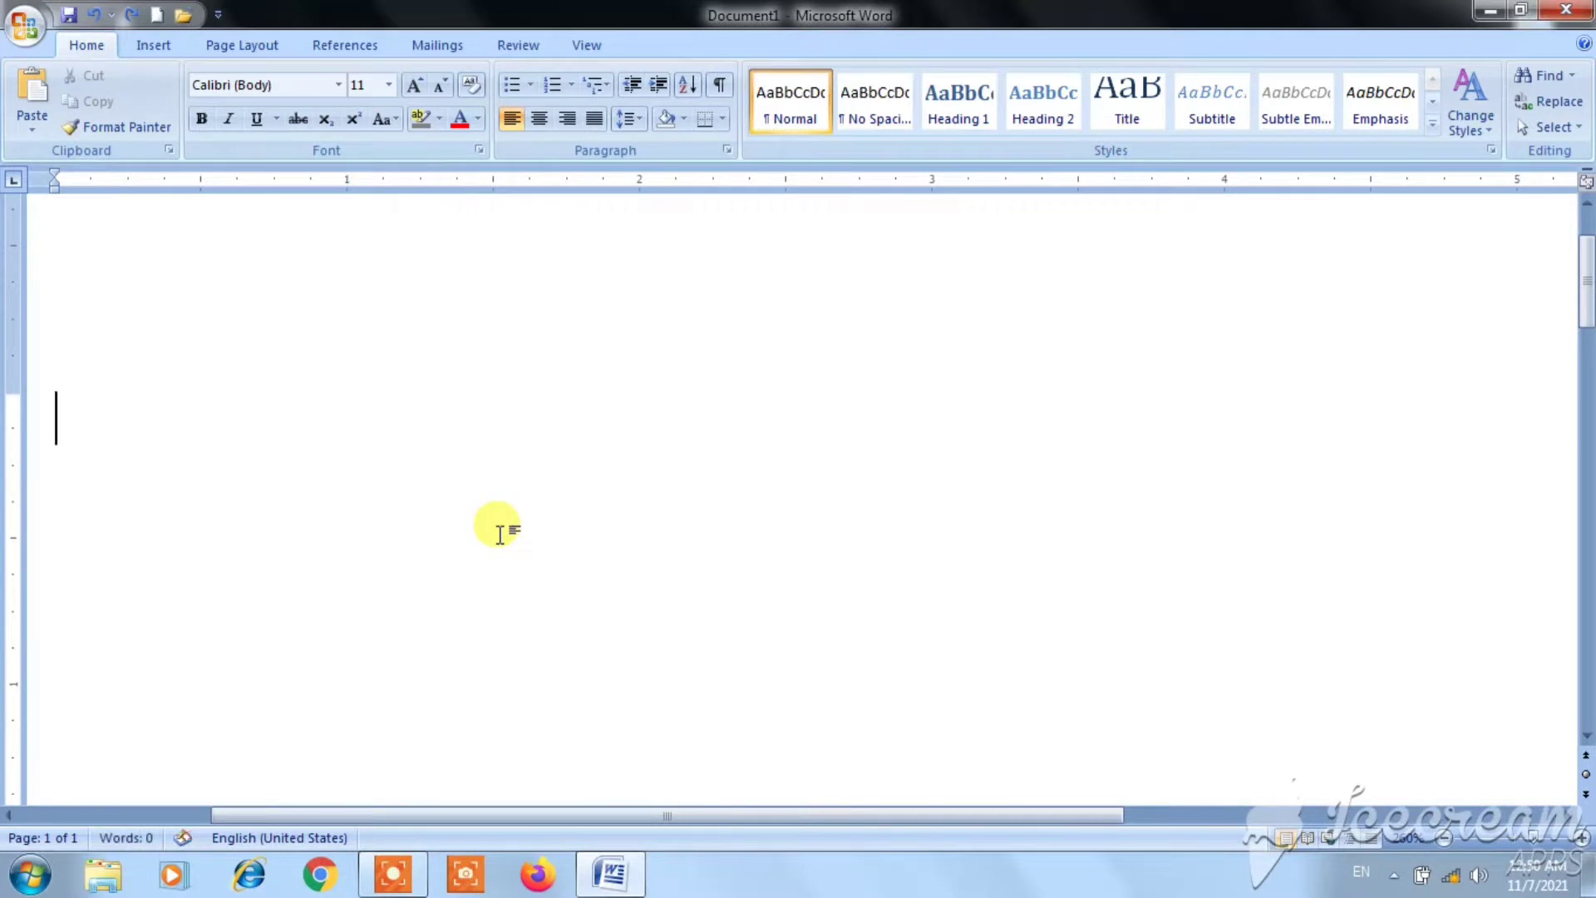
key(ctrl+z)
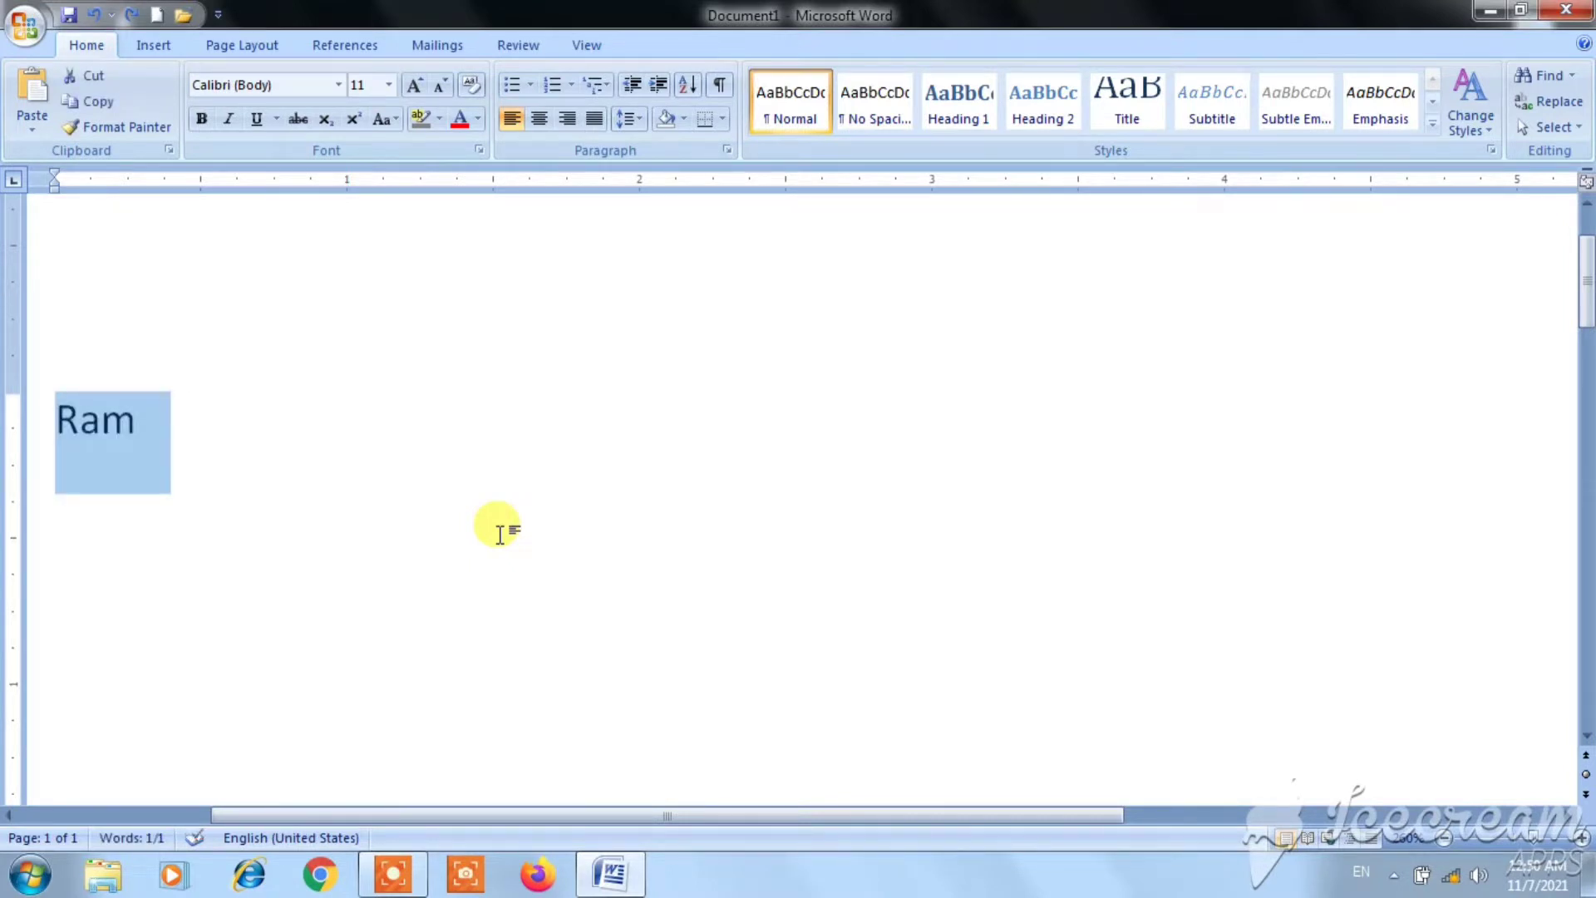
key(ctrl+y)
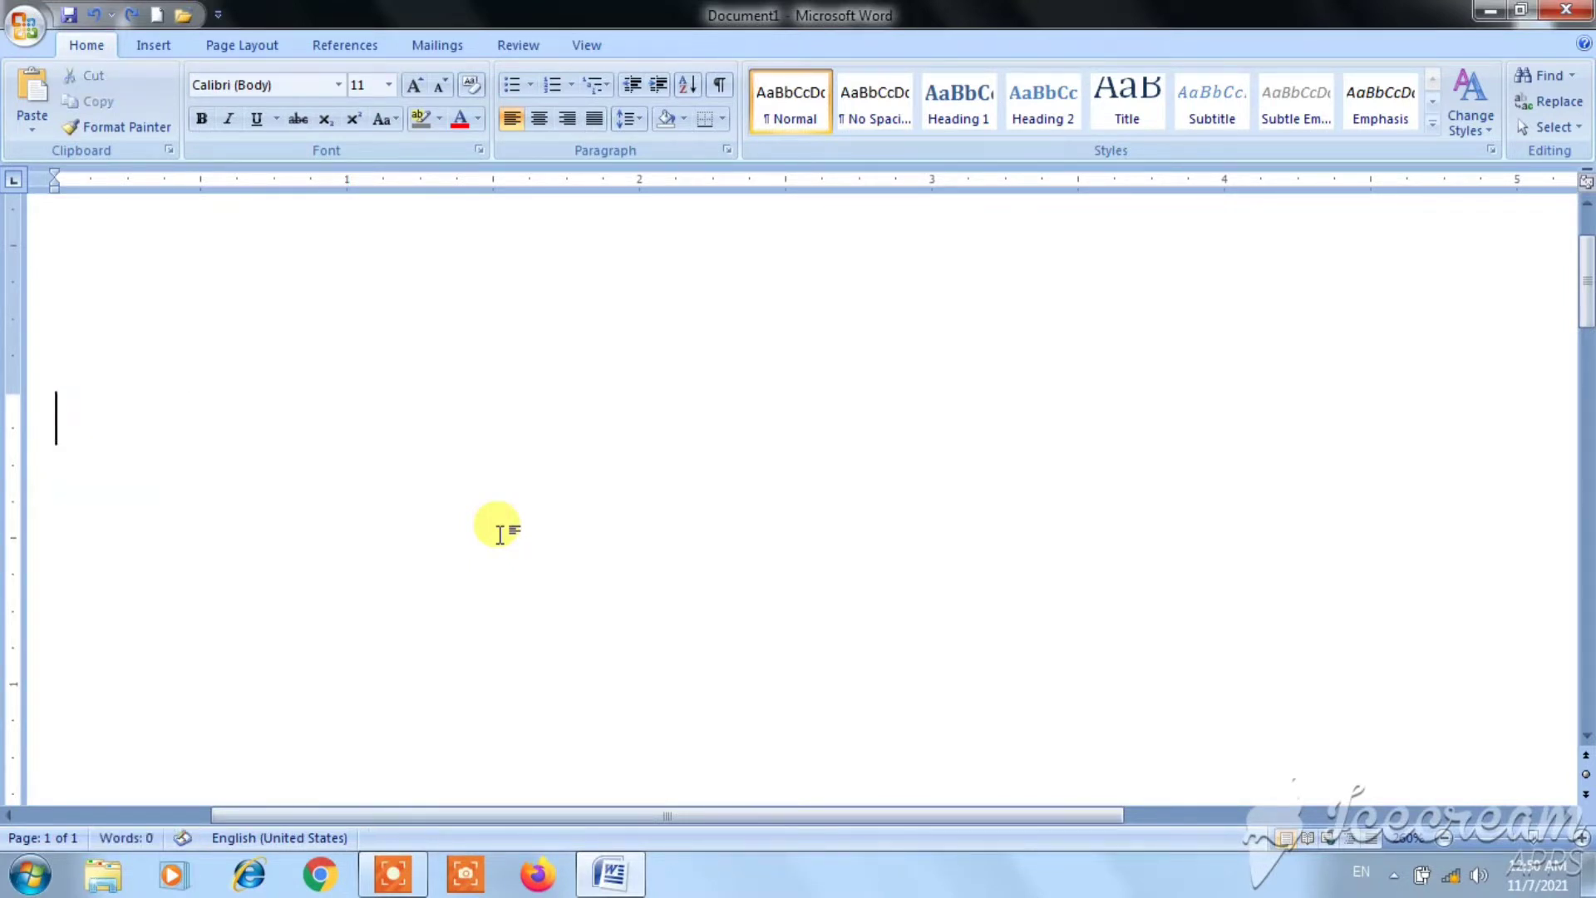
key(ctrl+y)
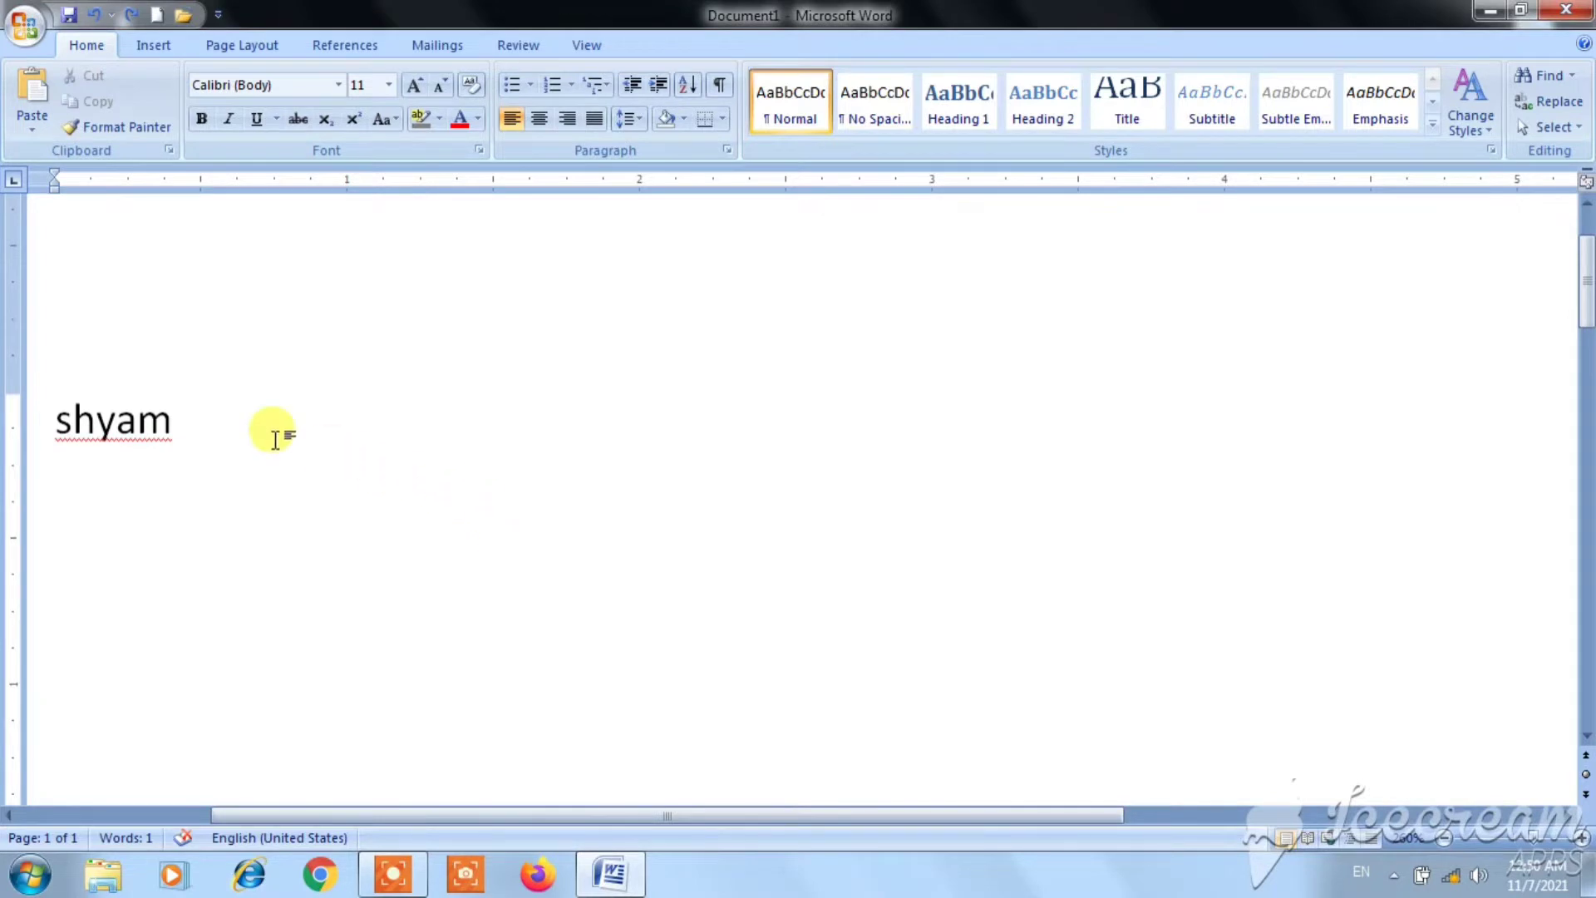
Delete the five-letter name, undo the deletion, and delete the name again
drag(266, 431, 55, 432)
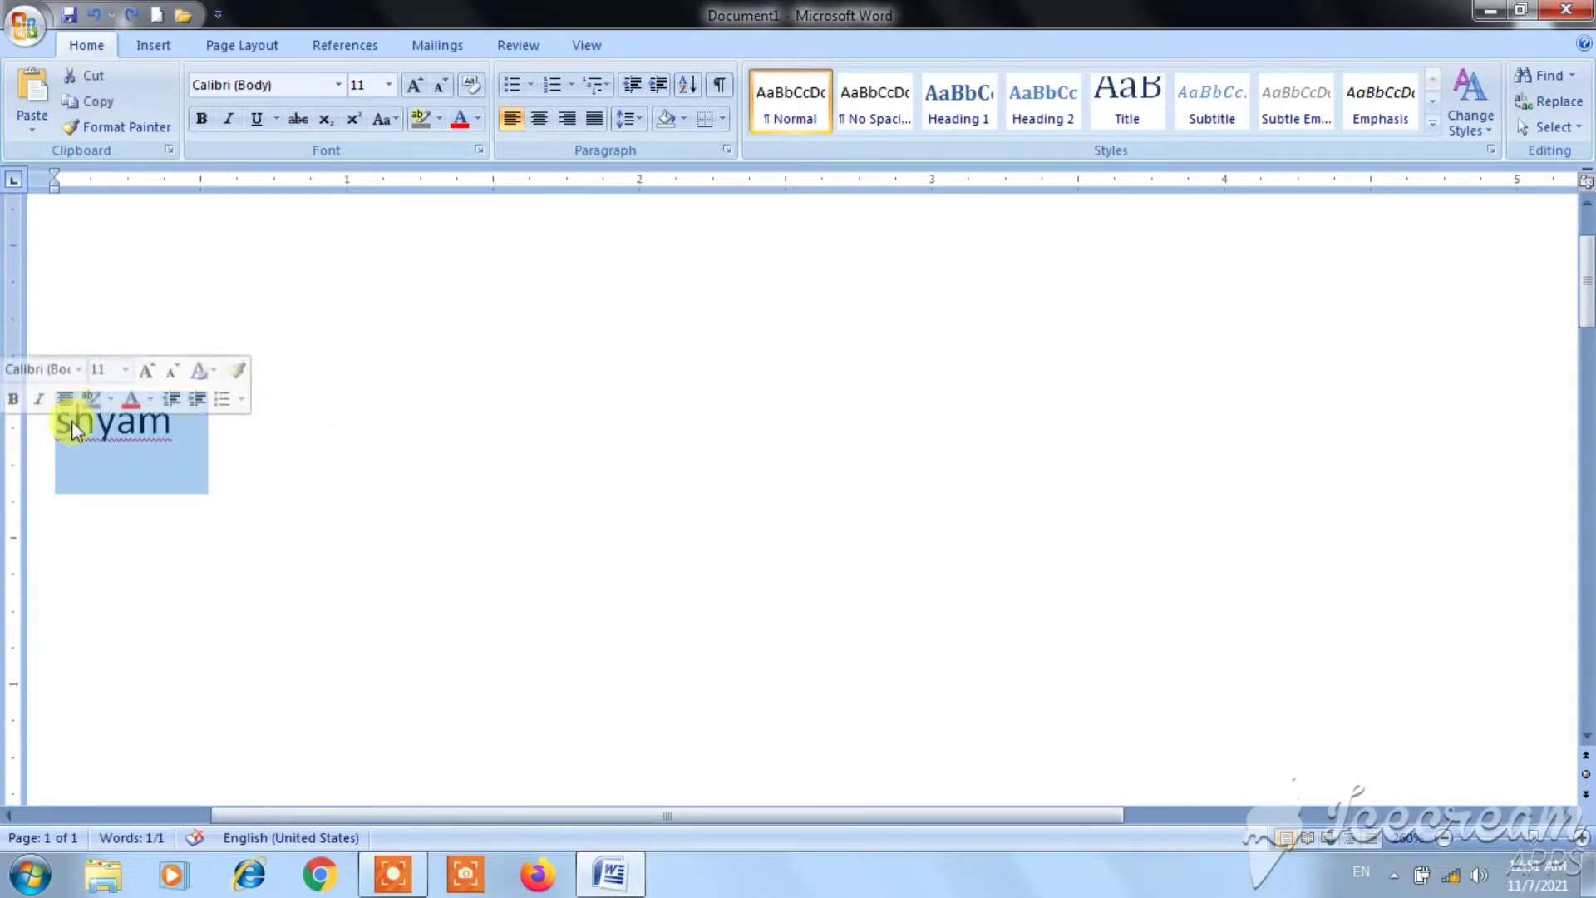
key(Delete)
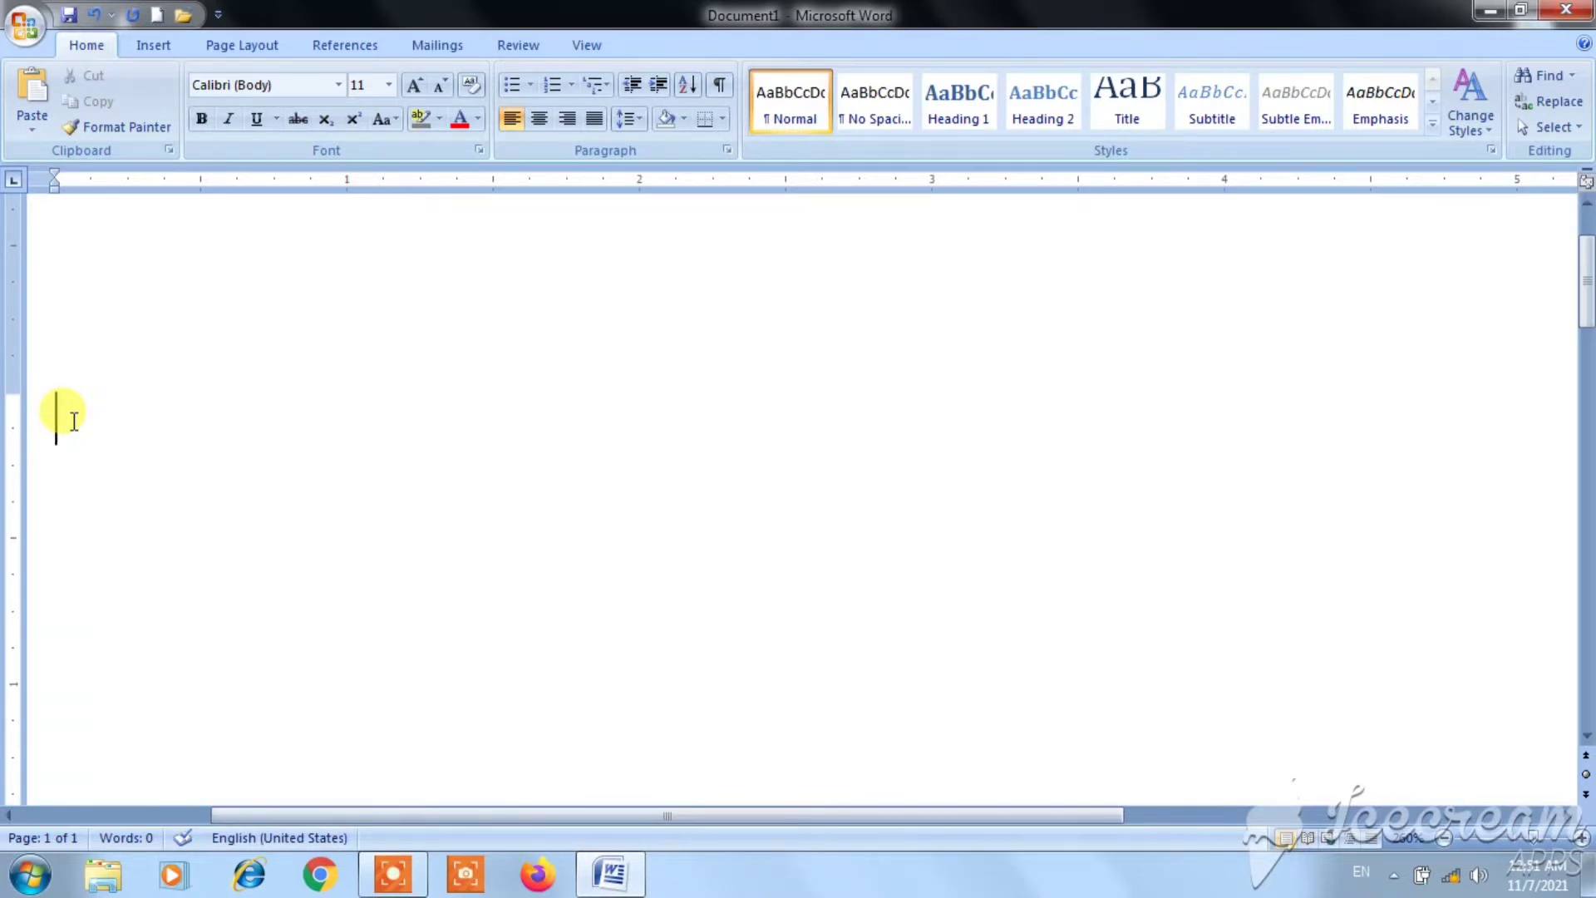
key(ctrl+z)
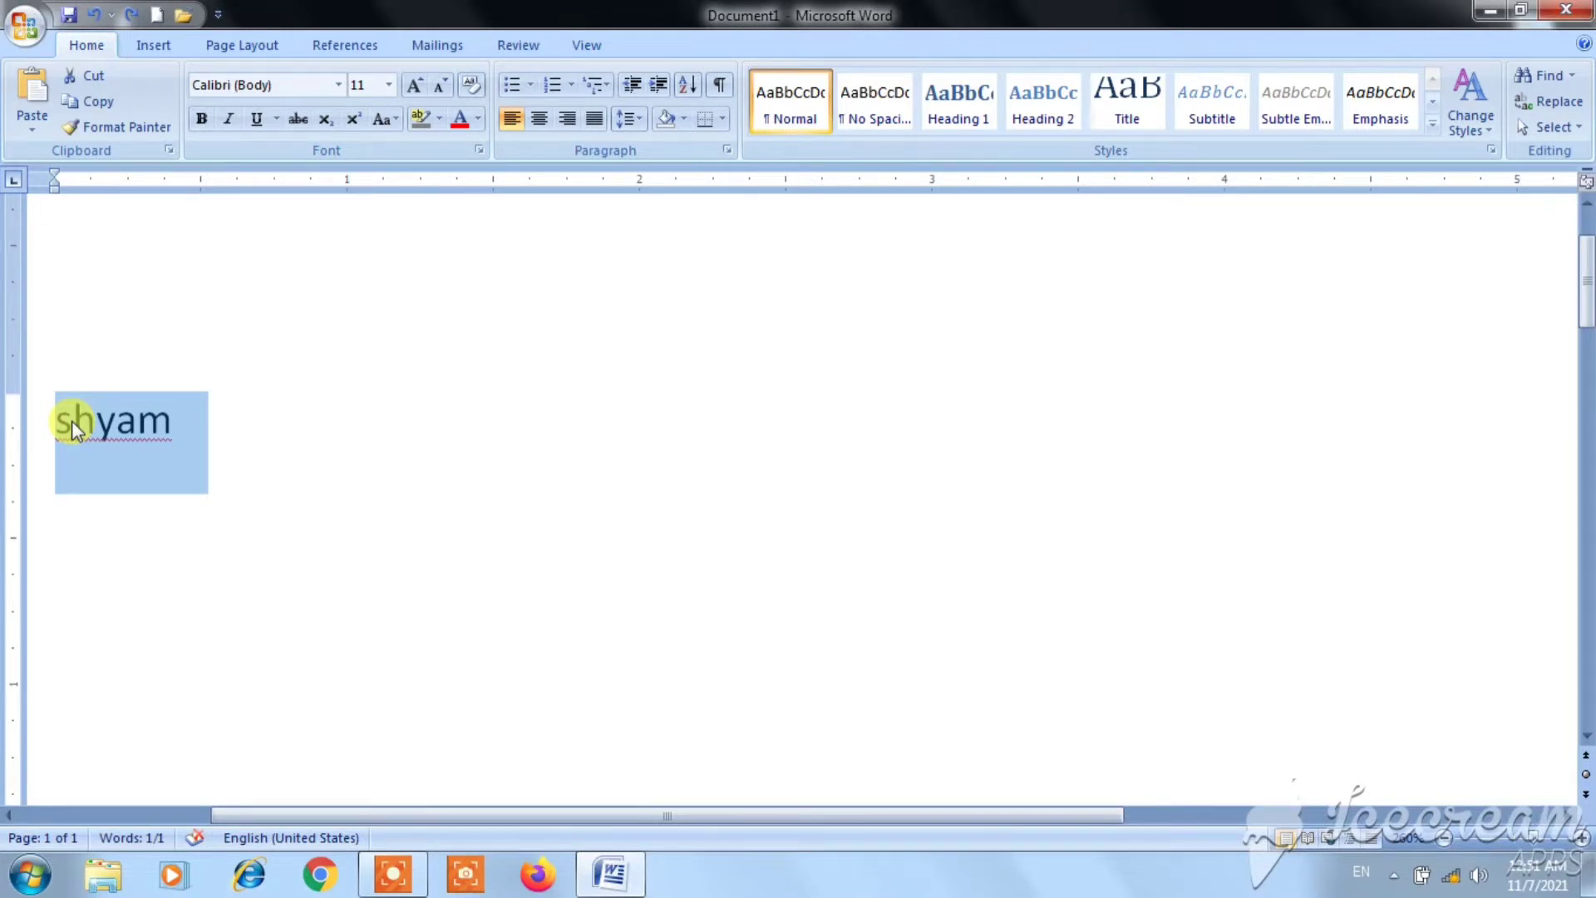
key(Delete)
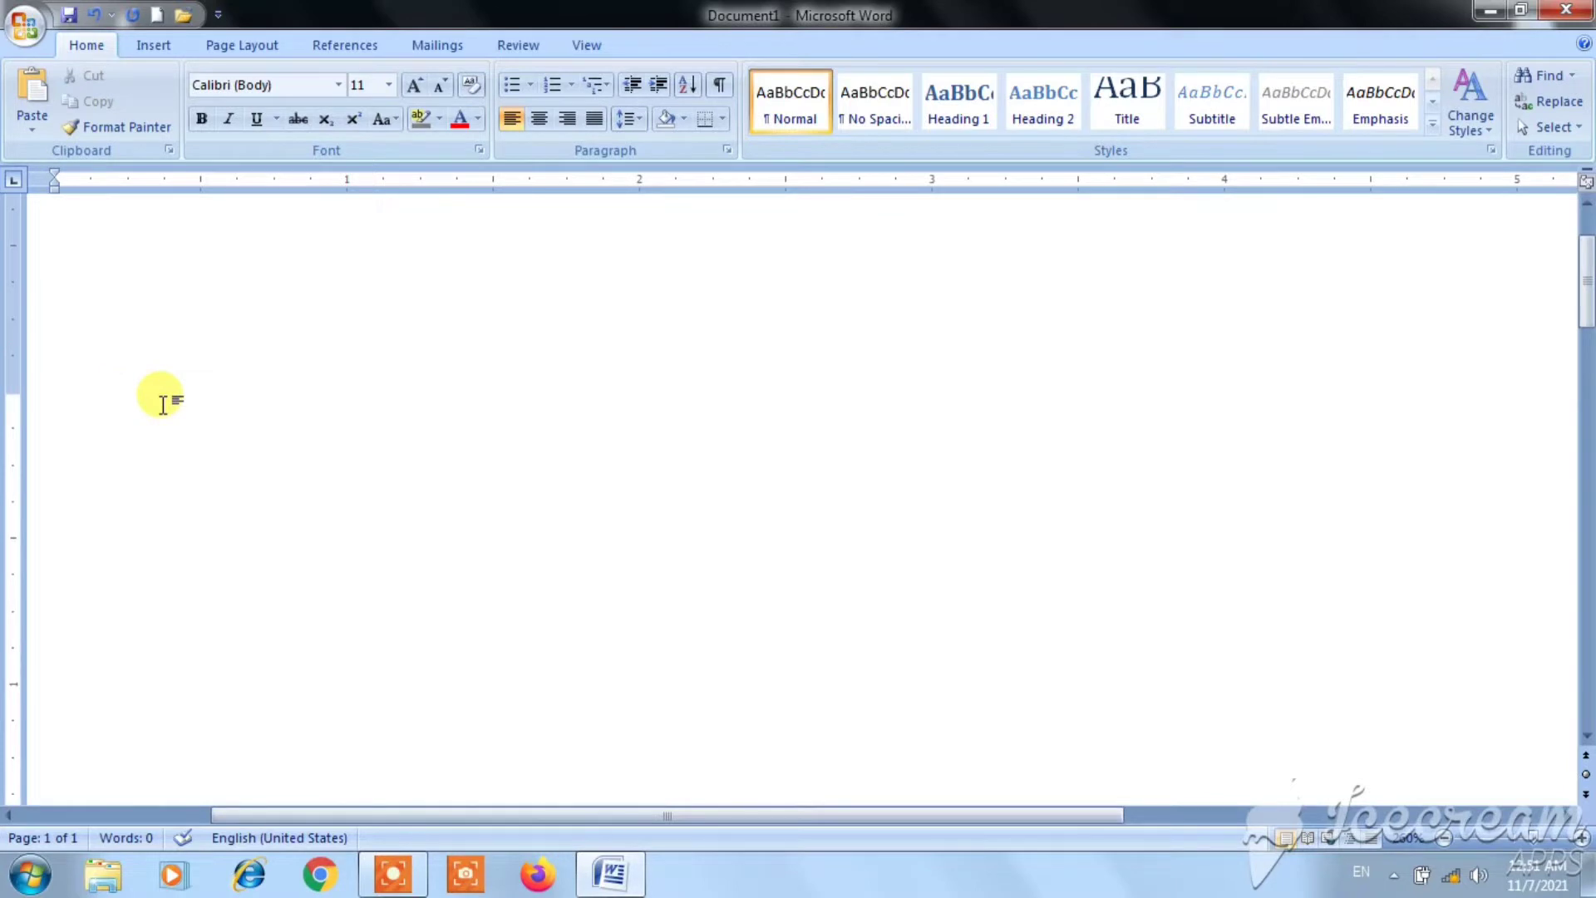
Write "MS Word" on the first line of the document
text(word)
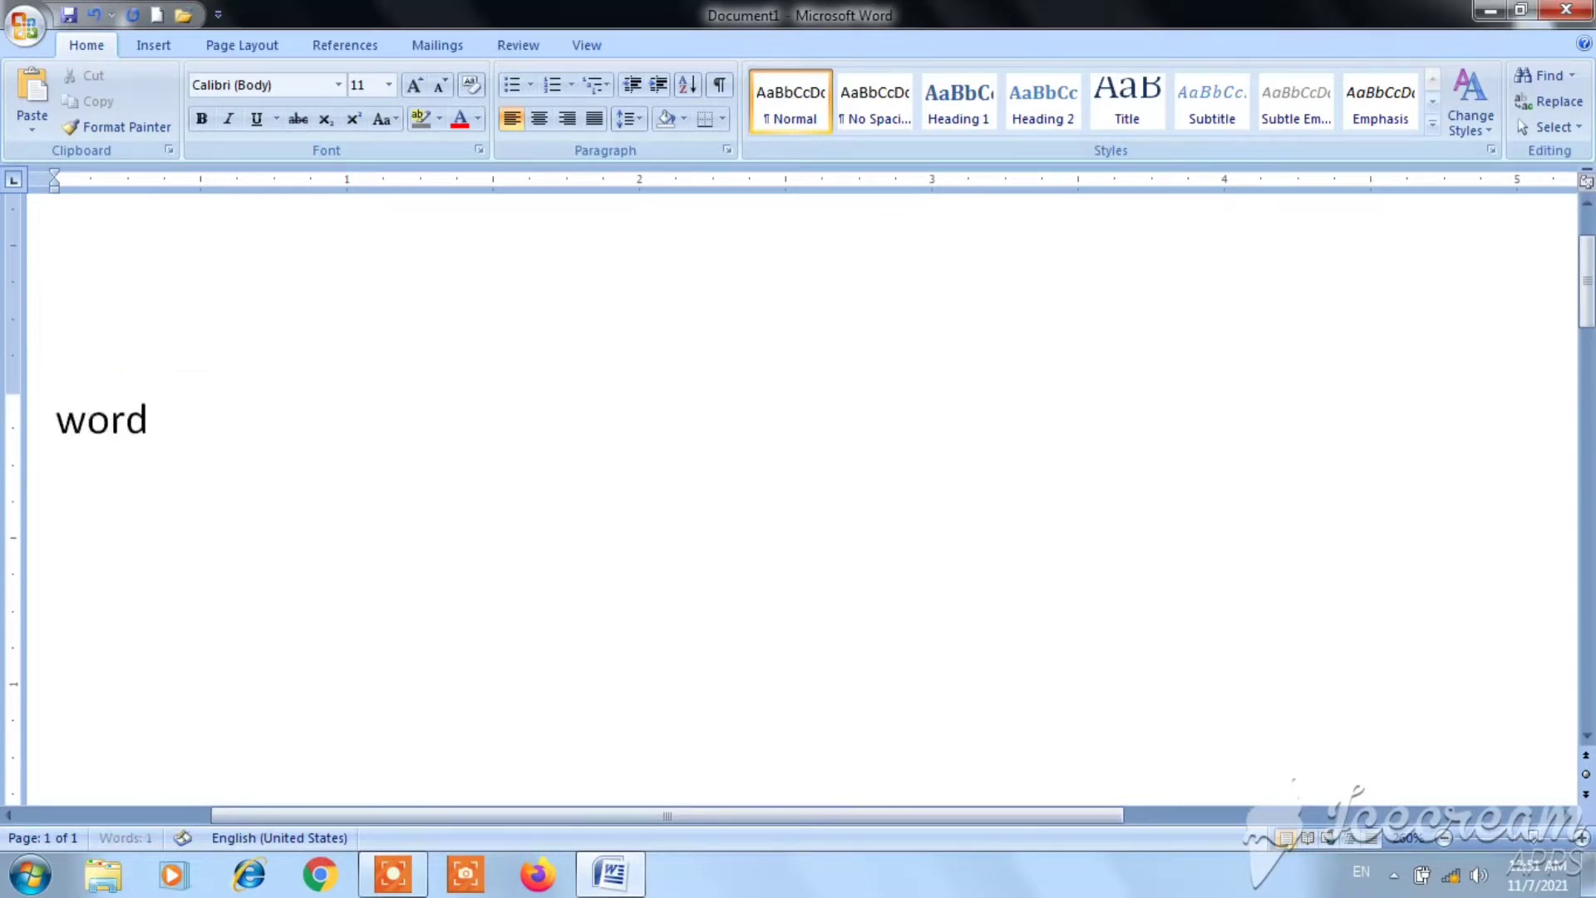
click(54, 416)
text(m)
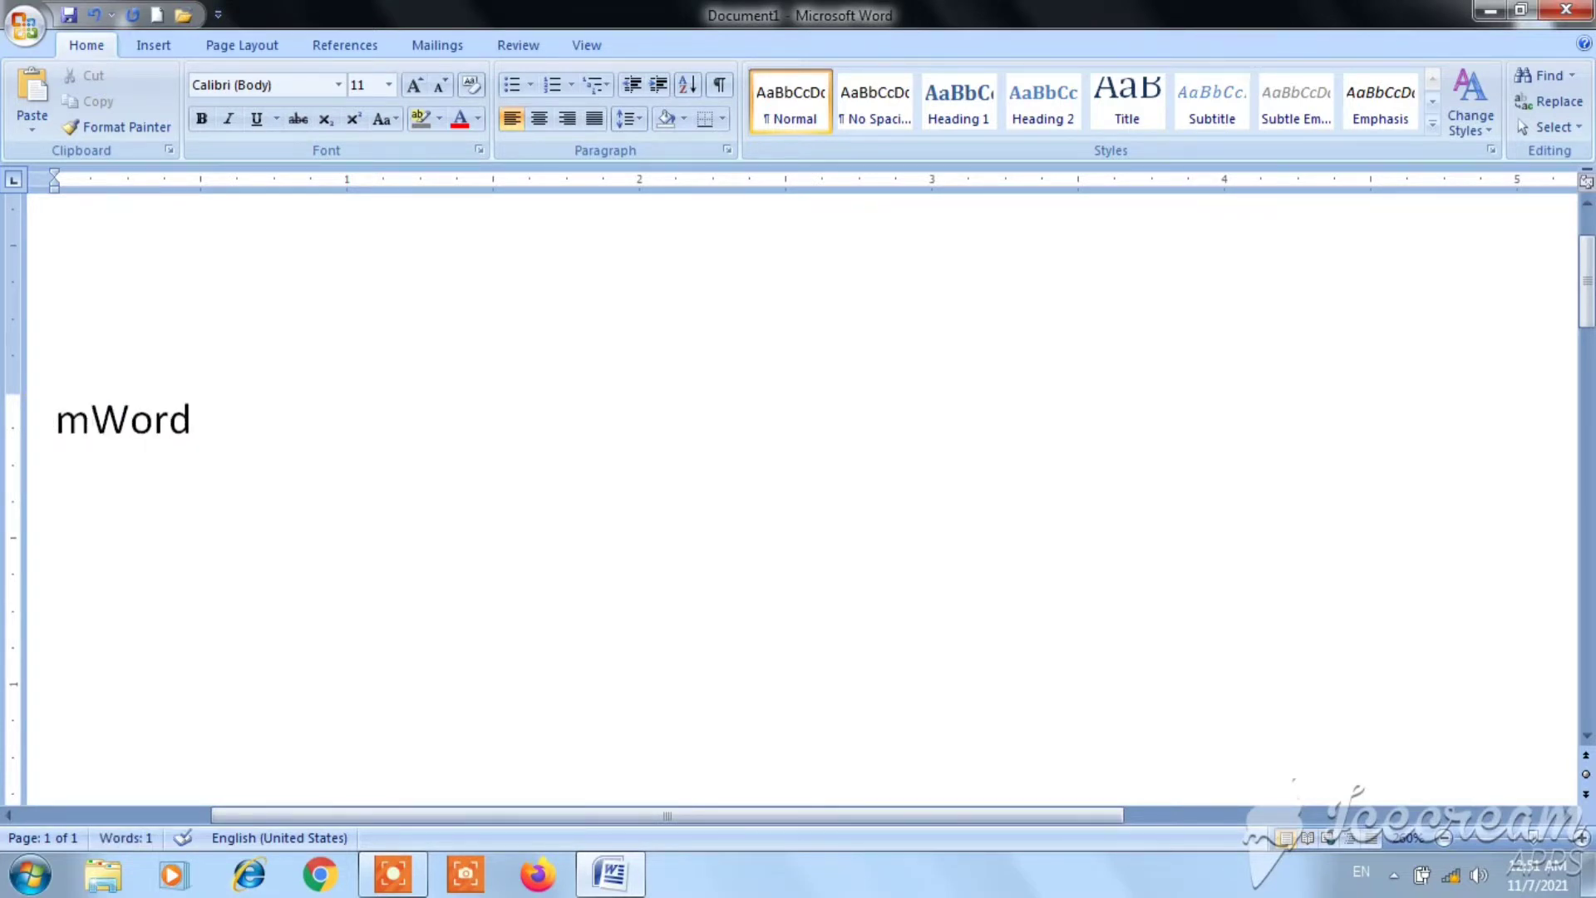
key(BackSpace)
text(MS)
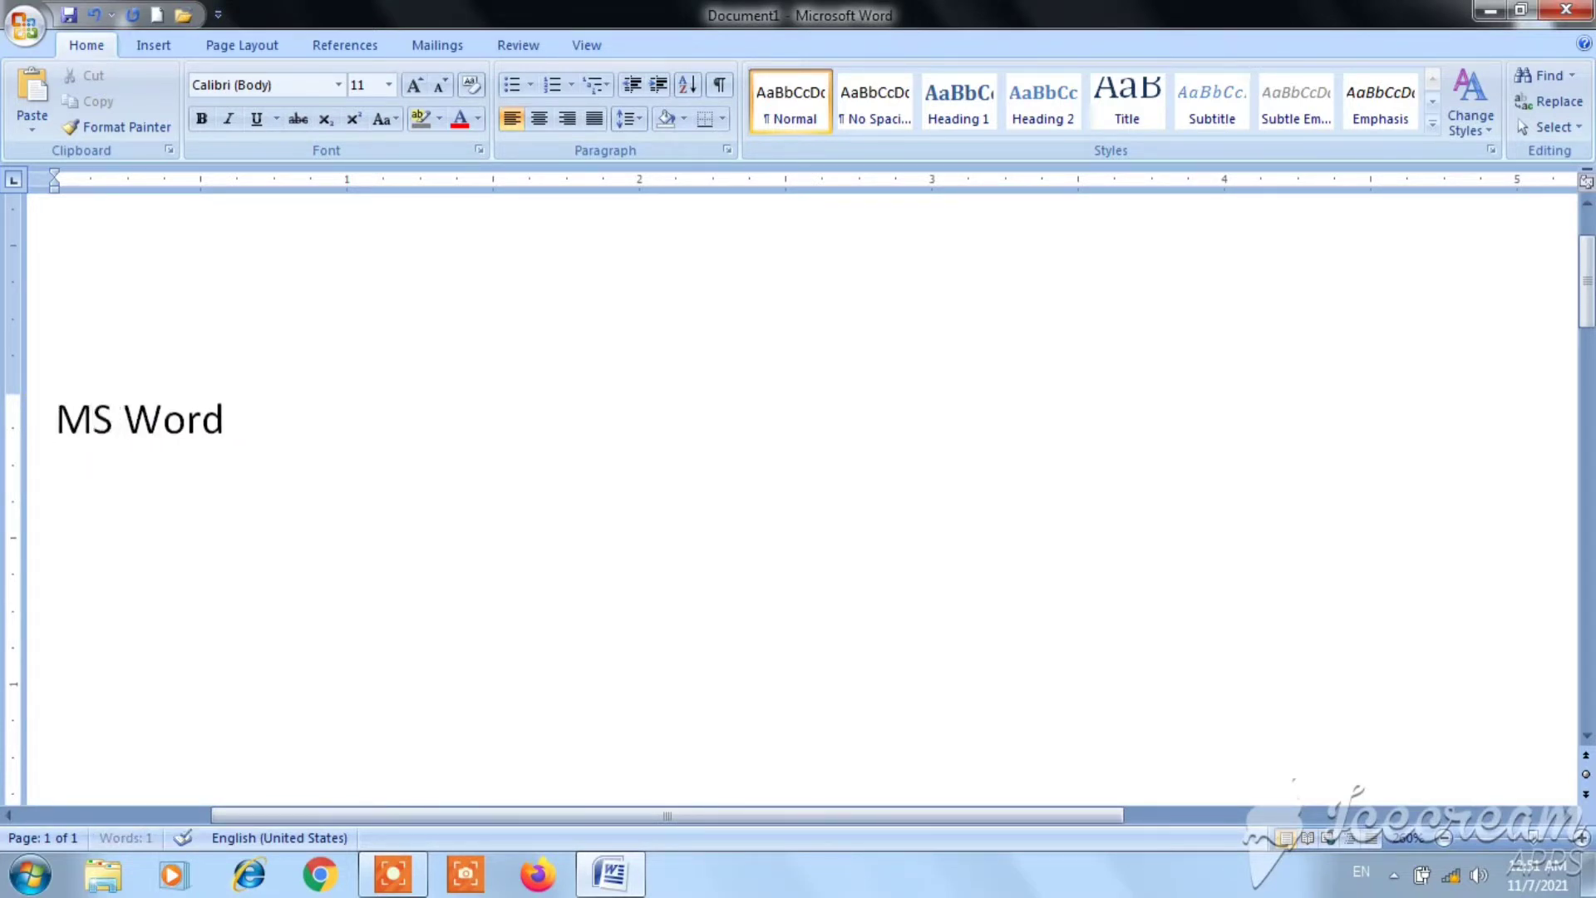
Increase the font size of the whole "MS Word" text to 22, and deselect the text
key(ctrl+a)
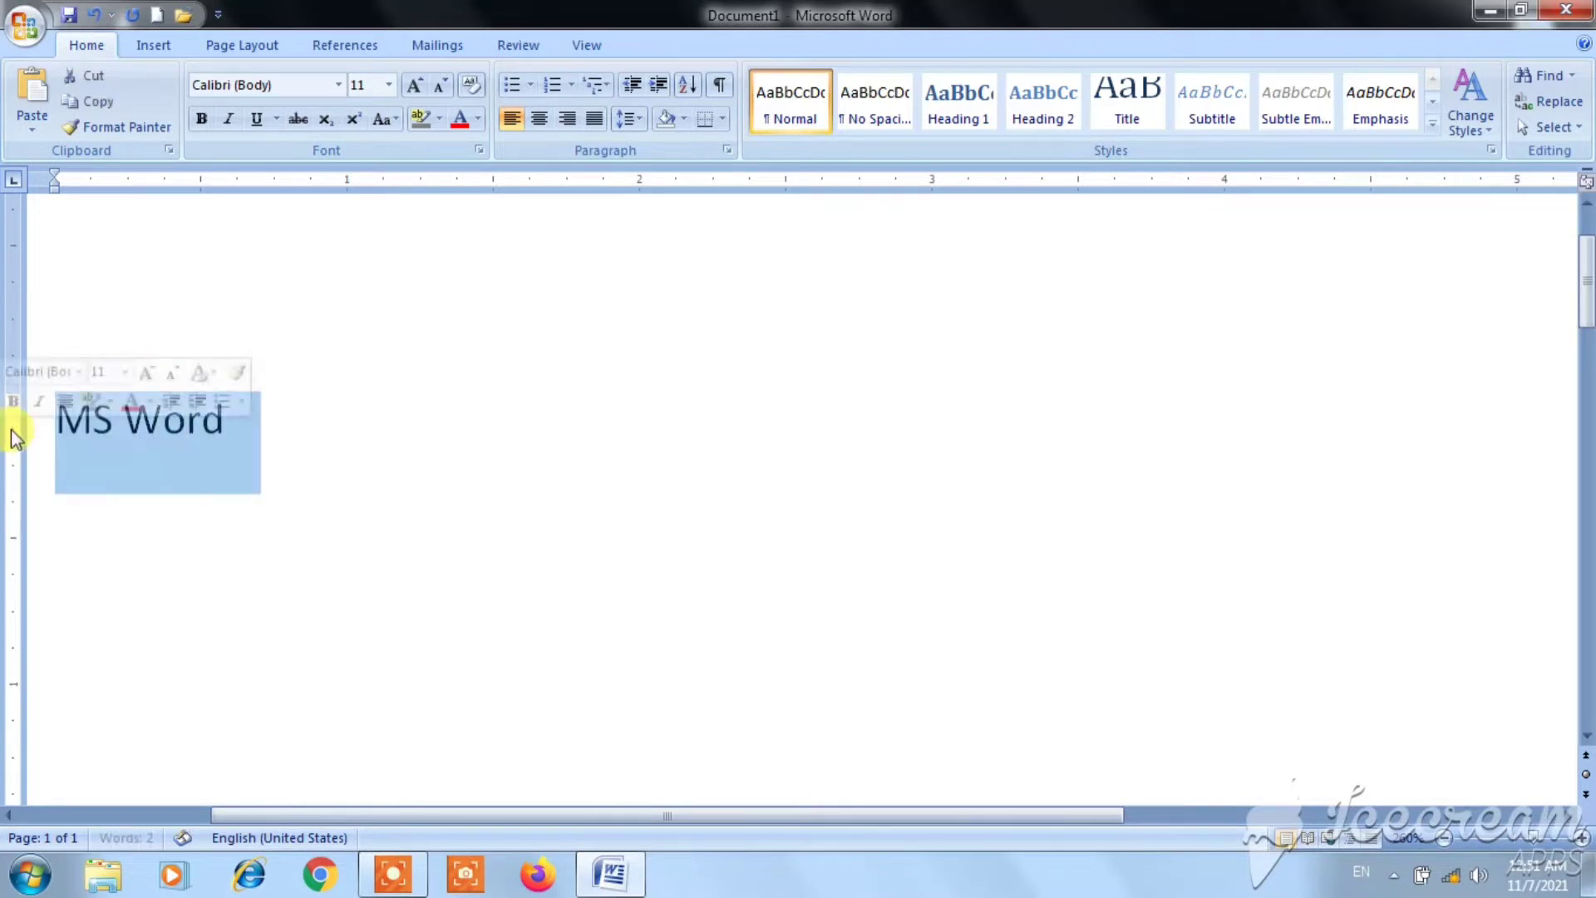
key(ctrl+bracketright)
key(ctrl+bracketright)
key(ctrl+bracketright)
key(ctrl+bracketright)
key(ctrl+bracketright)
key(ctrl+bracketright)
key(ctrl+bracketright)
key(ctrl+bracketright)
key(ctrl+bracketright)
key(ctrl+bracketright)
key(ctrl+bracketright)
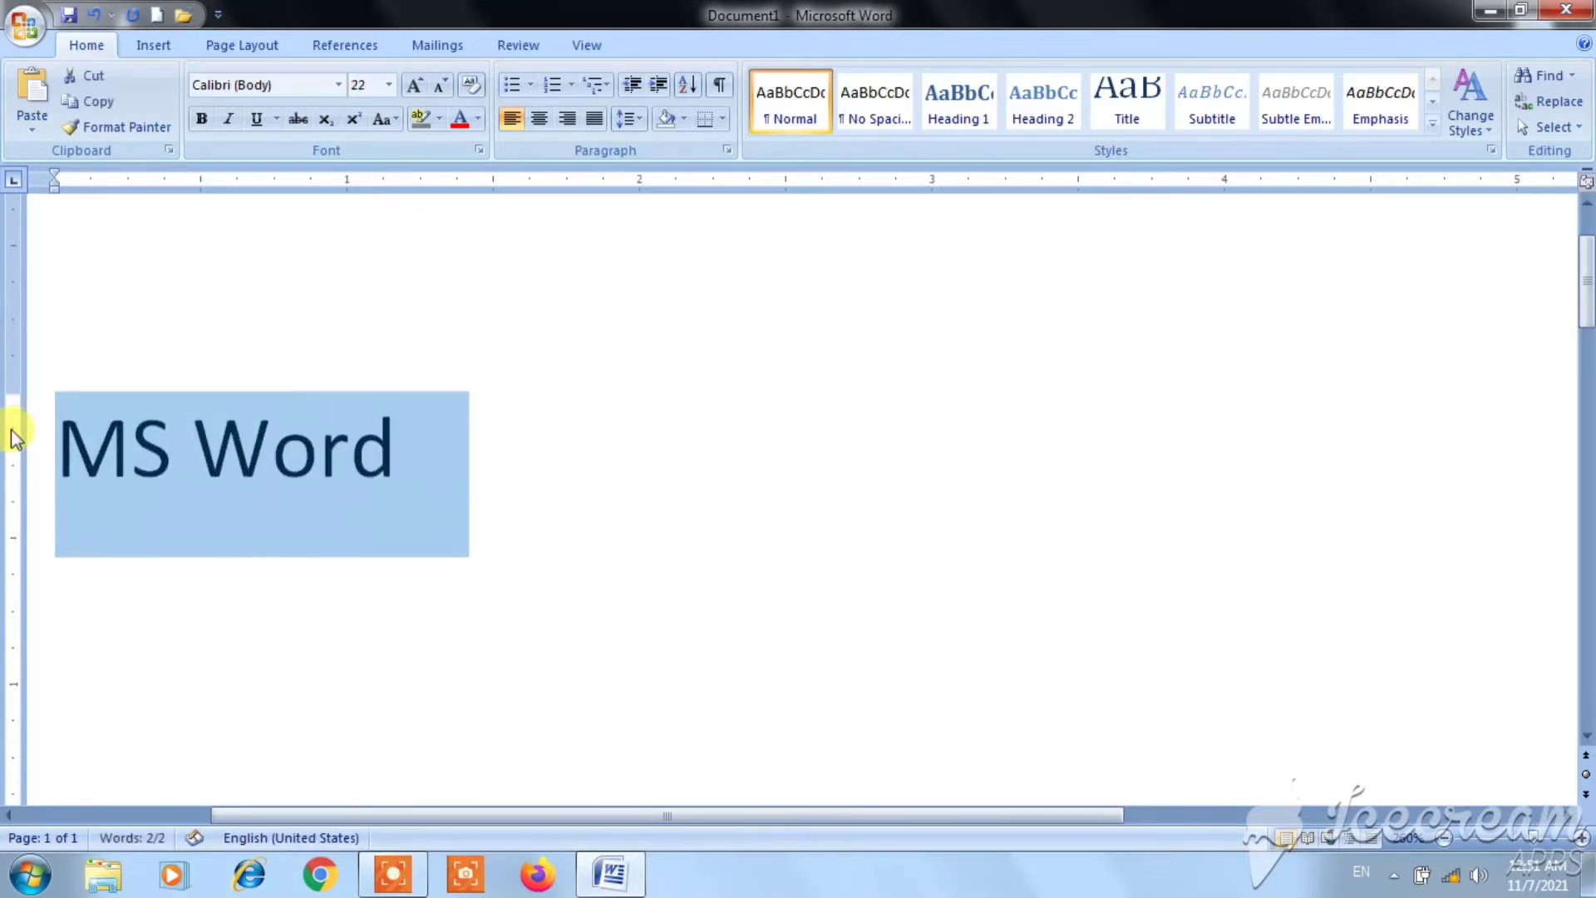
scroll(441, 358, down, 3)
scroll(387, 419, down, 3)
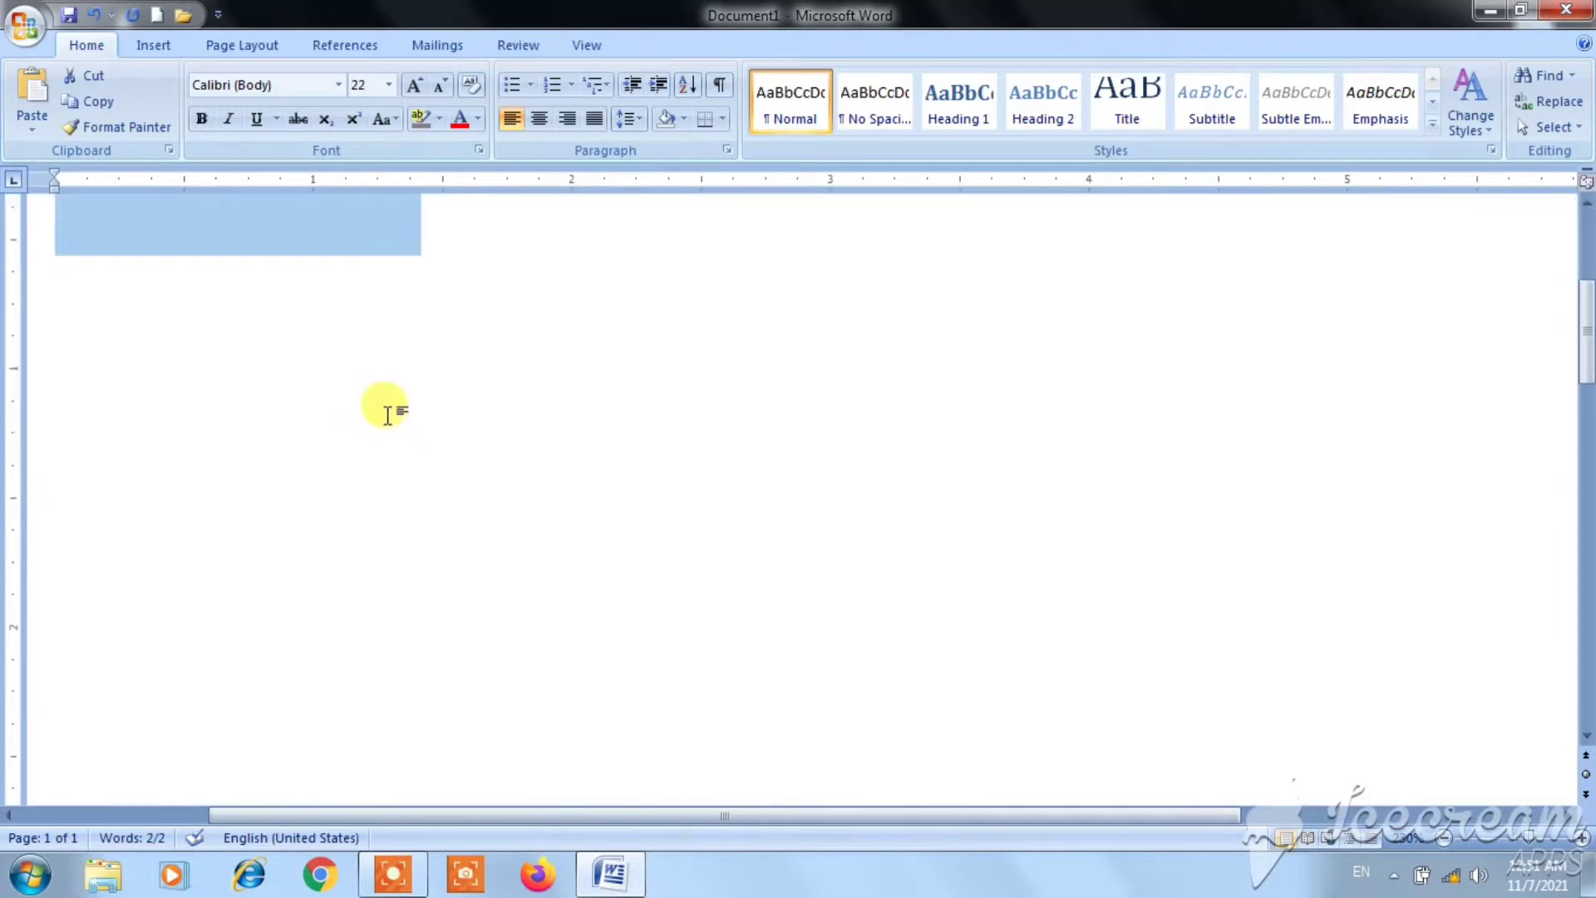
scroll(390, 409, up, 2)
scroll(389, 410, down, 1)
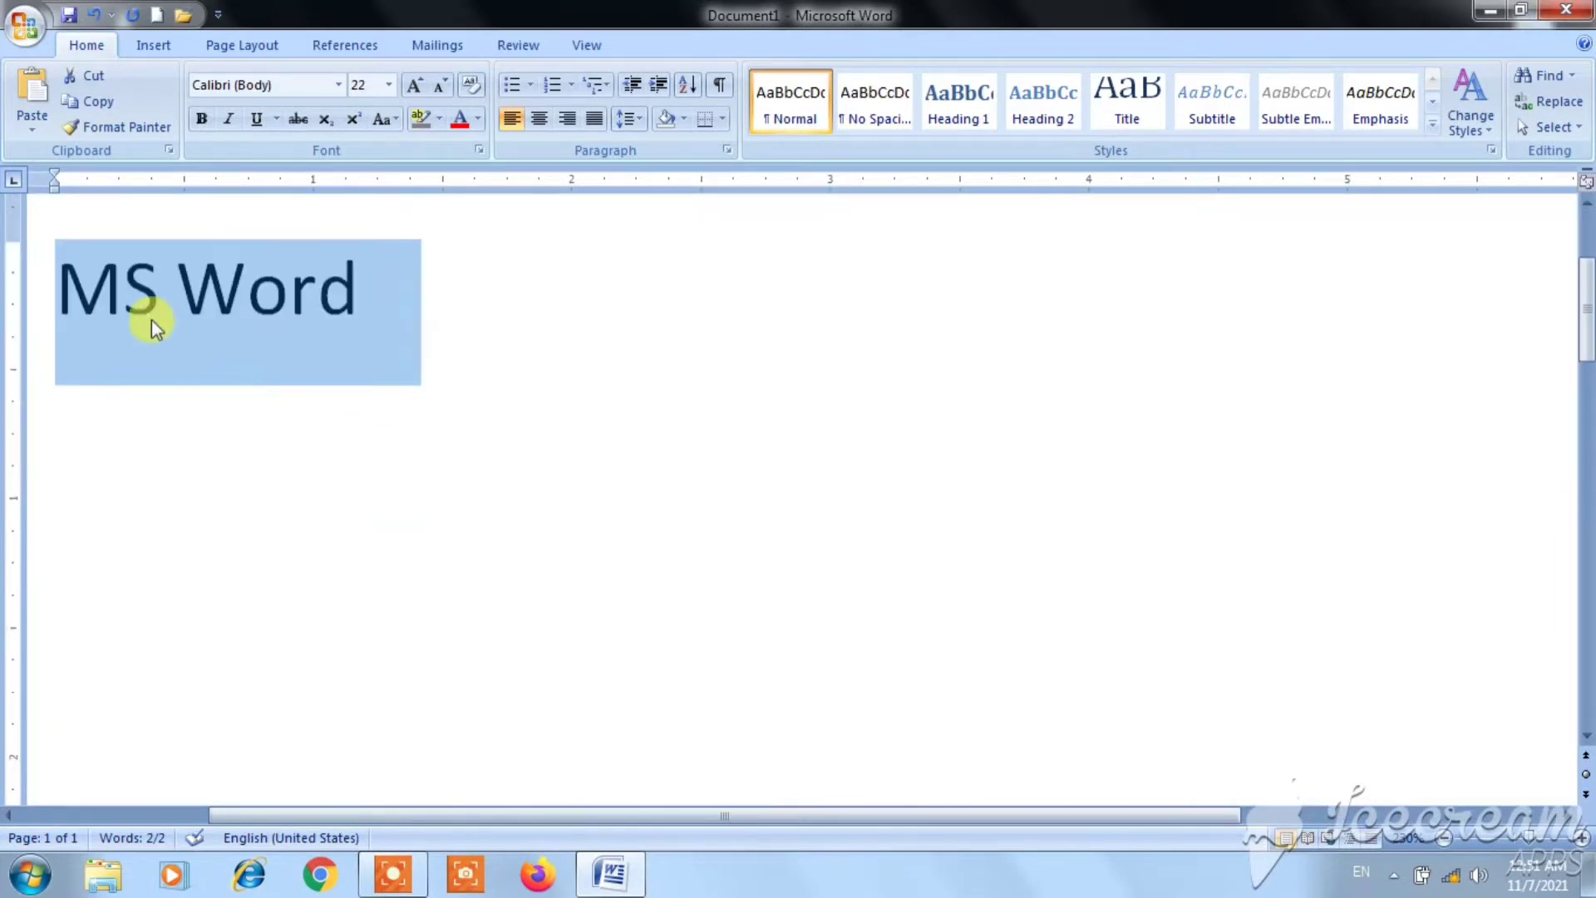
click(370, 289)
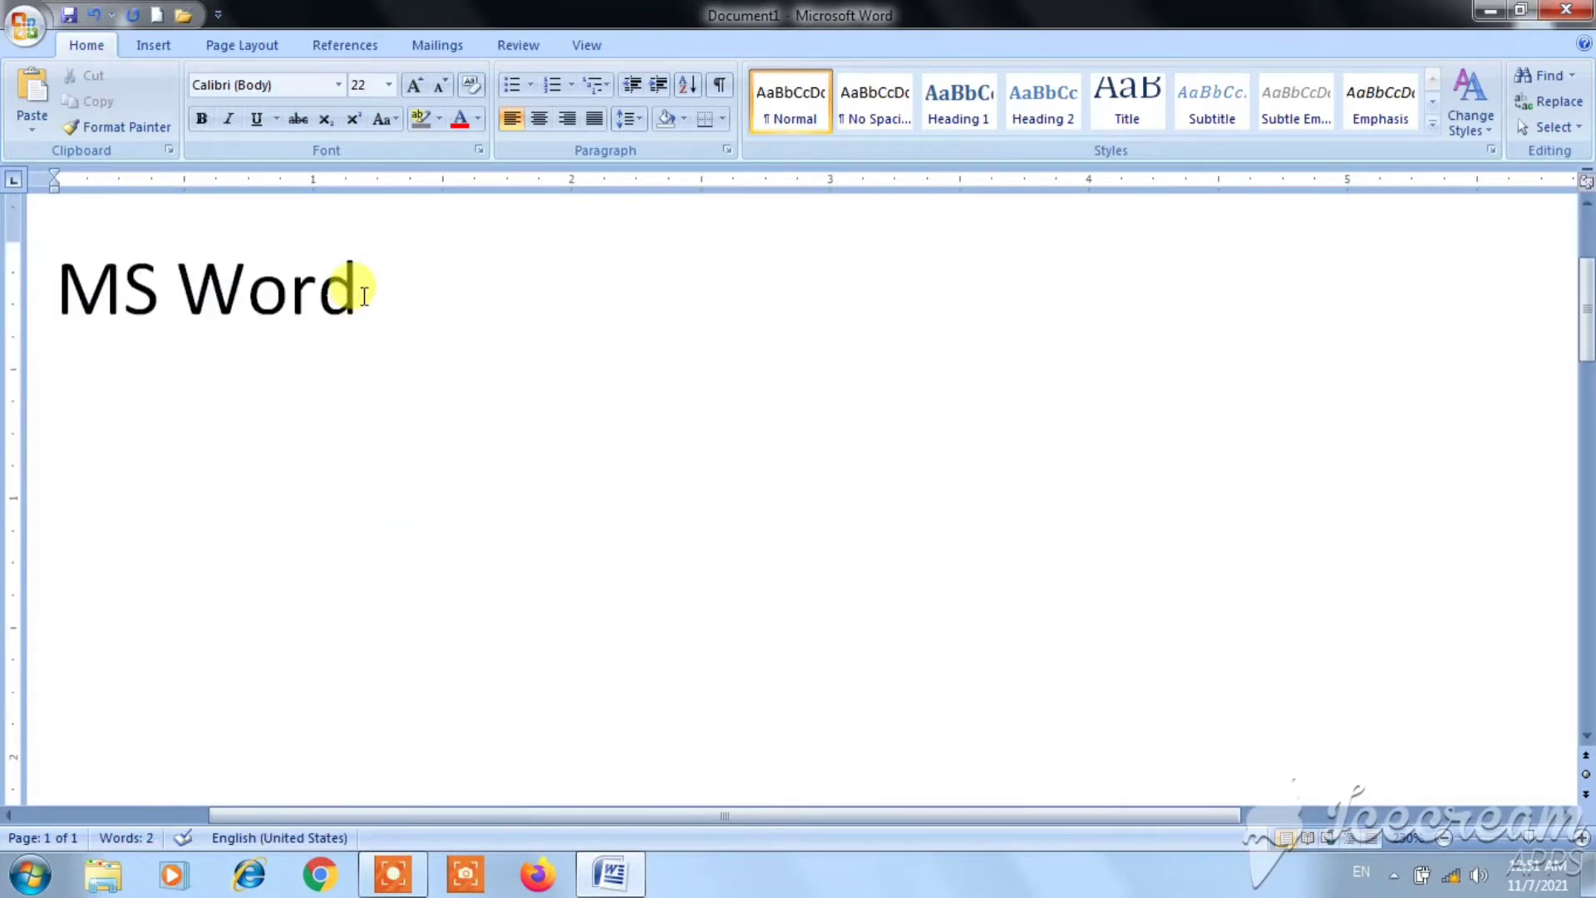
Cut "MS" from the "MS Word" line and paste it in the blank area below, about 1 inch in from the margin
drag(160, 286, 69, 286)
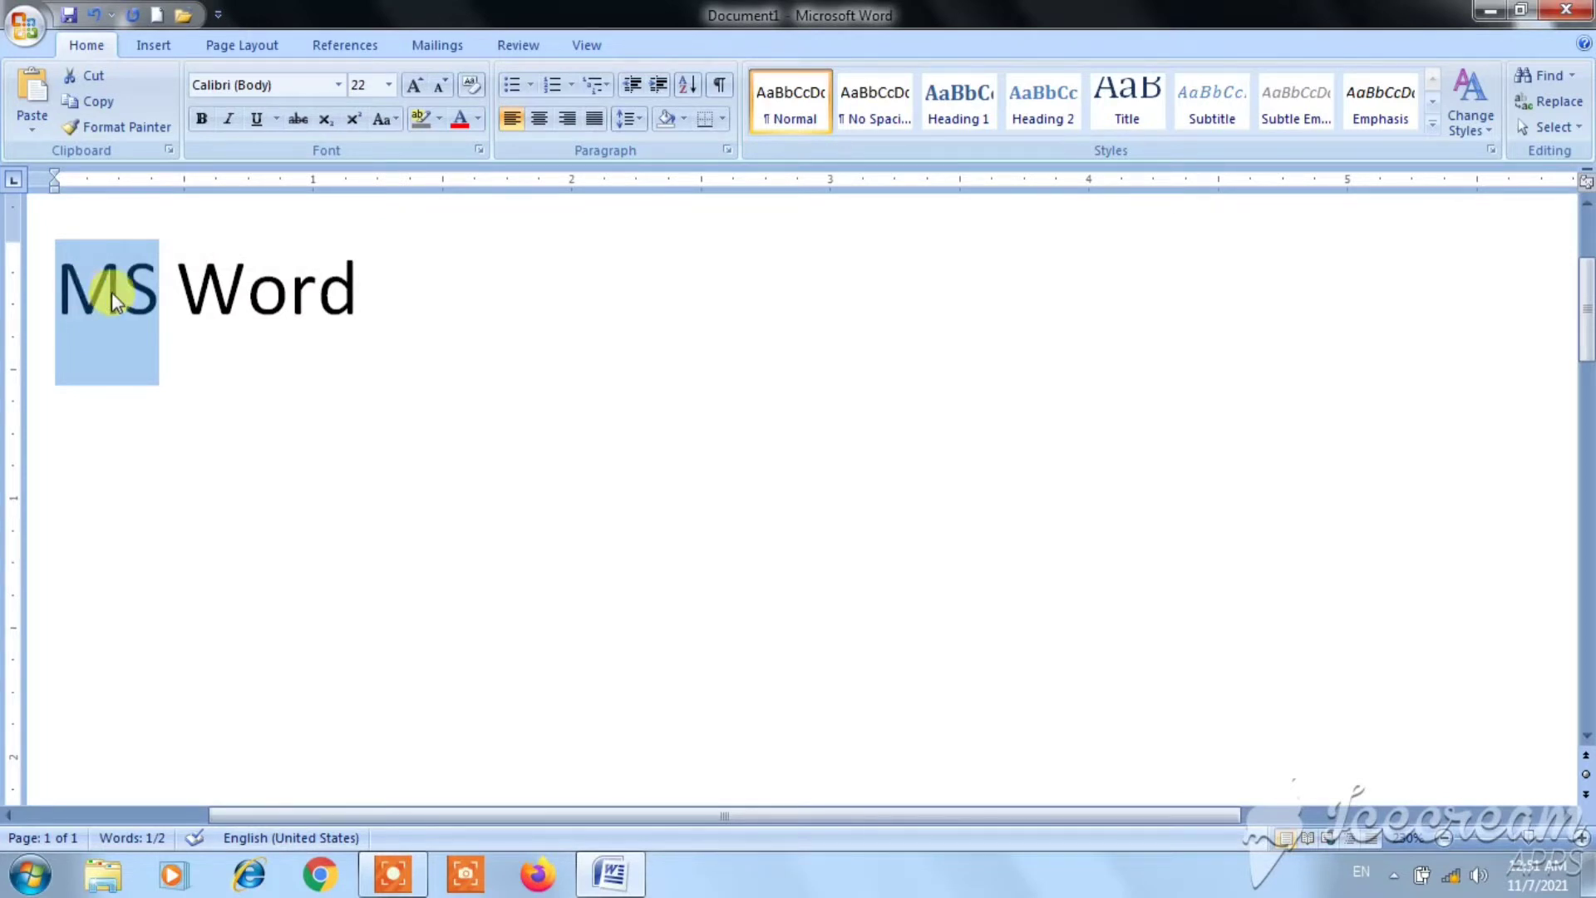
click(160, 285)
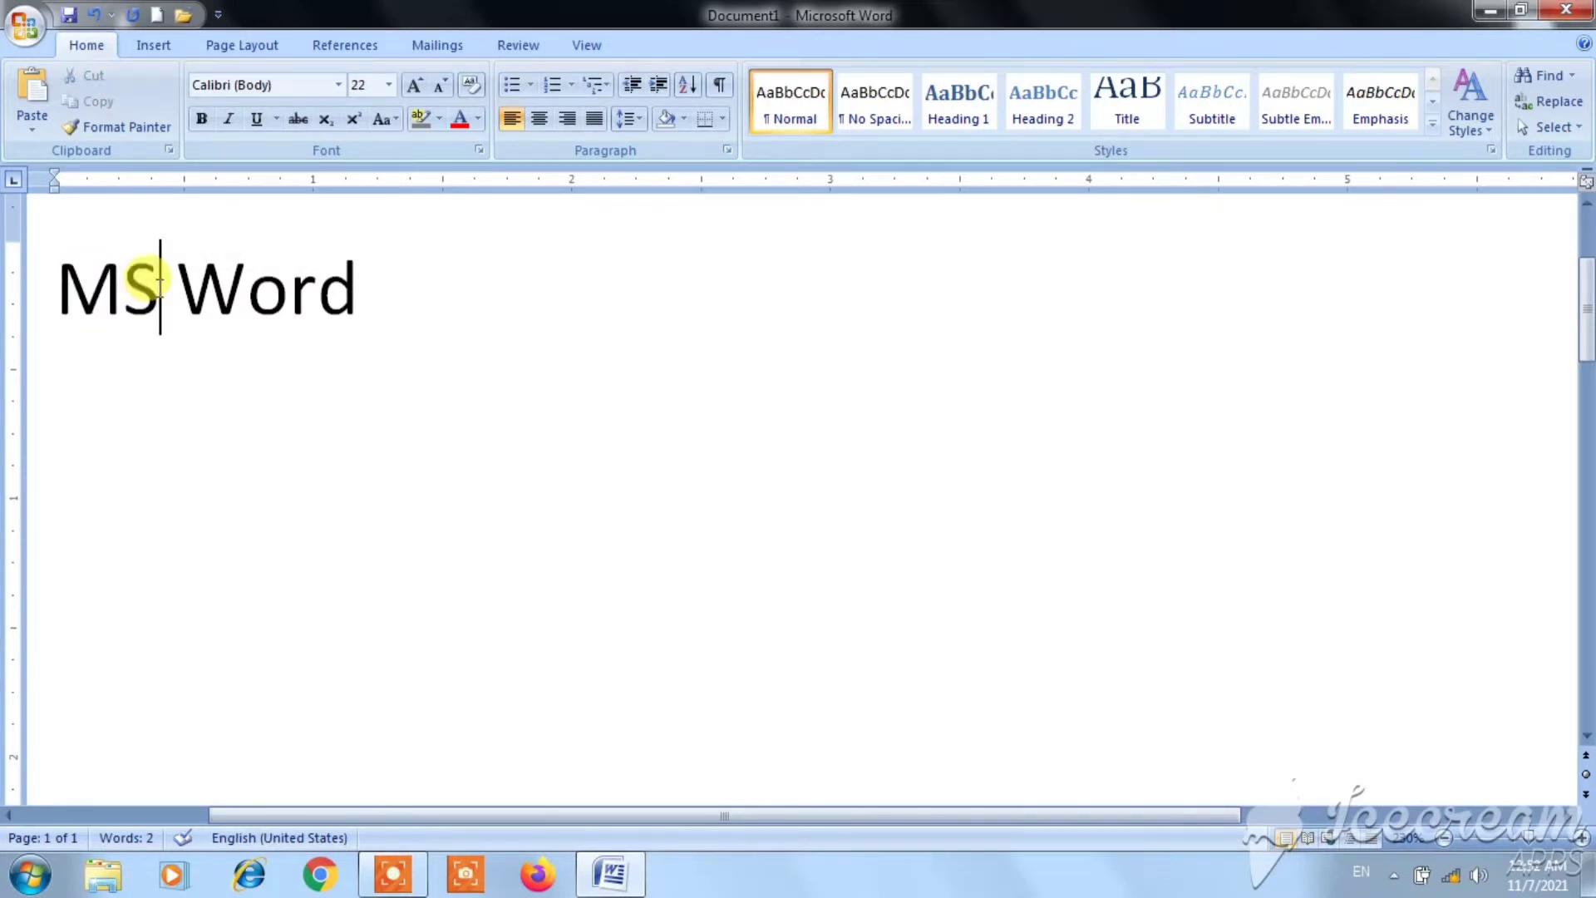
drag(158, 284, 57, 284)
key(ctrl+c)
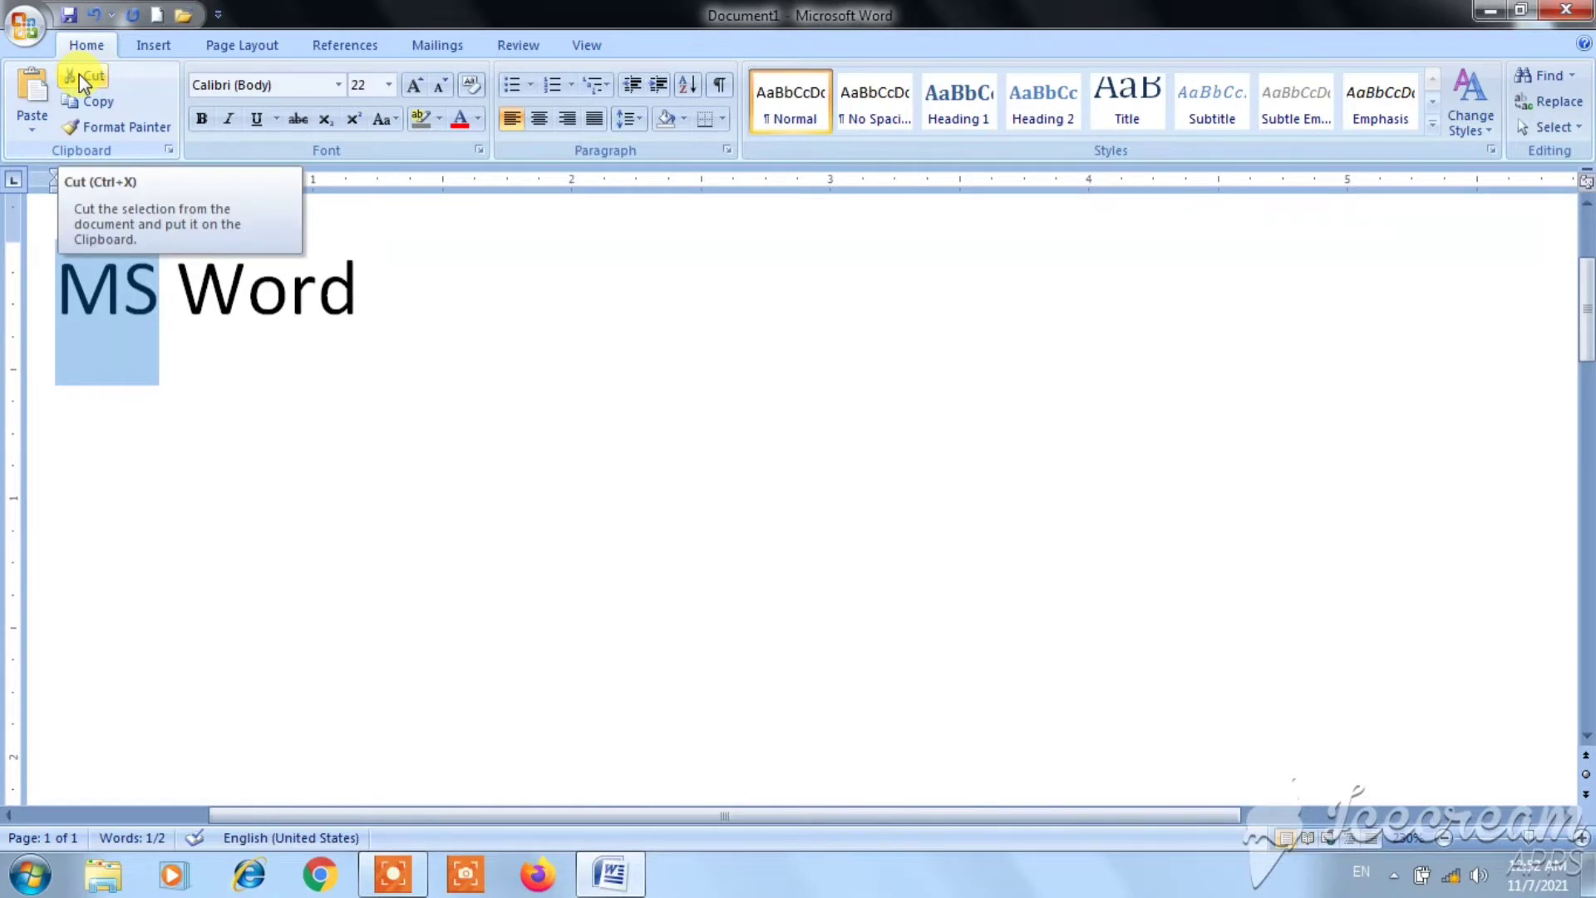
click(78, 75)
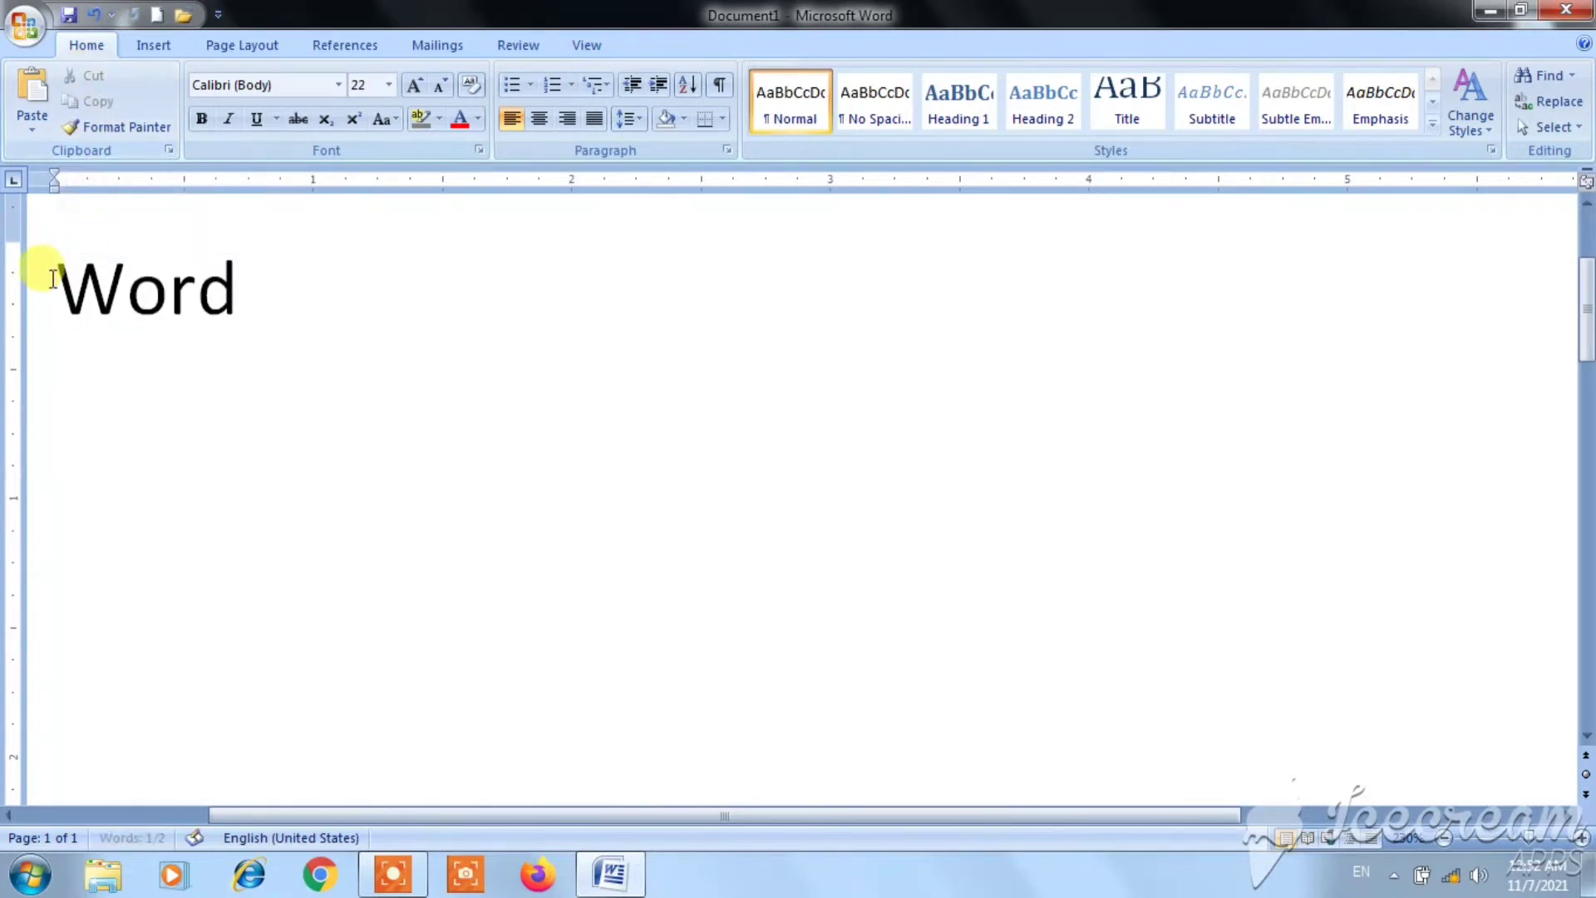
click(288, 289)
key(Return)
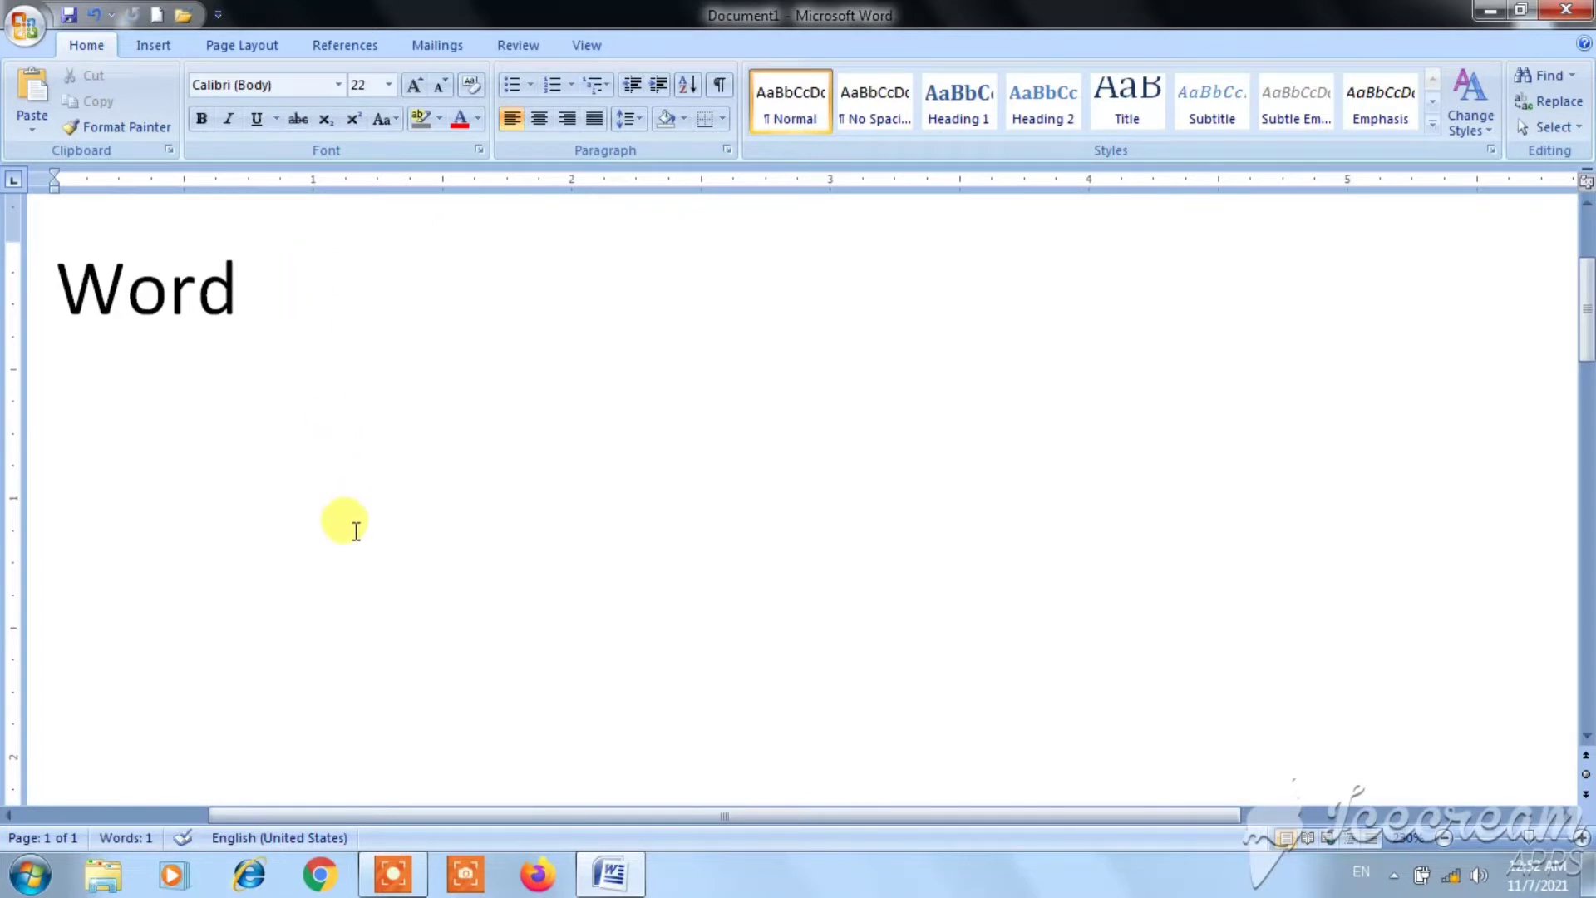
click(40, 95)
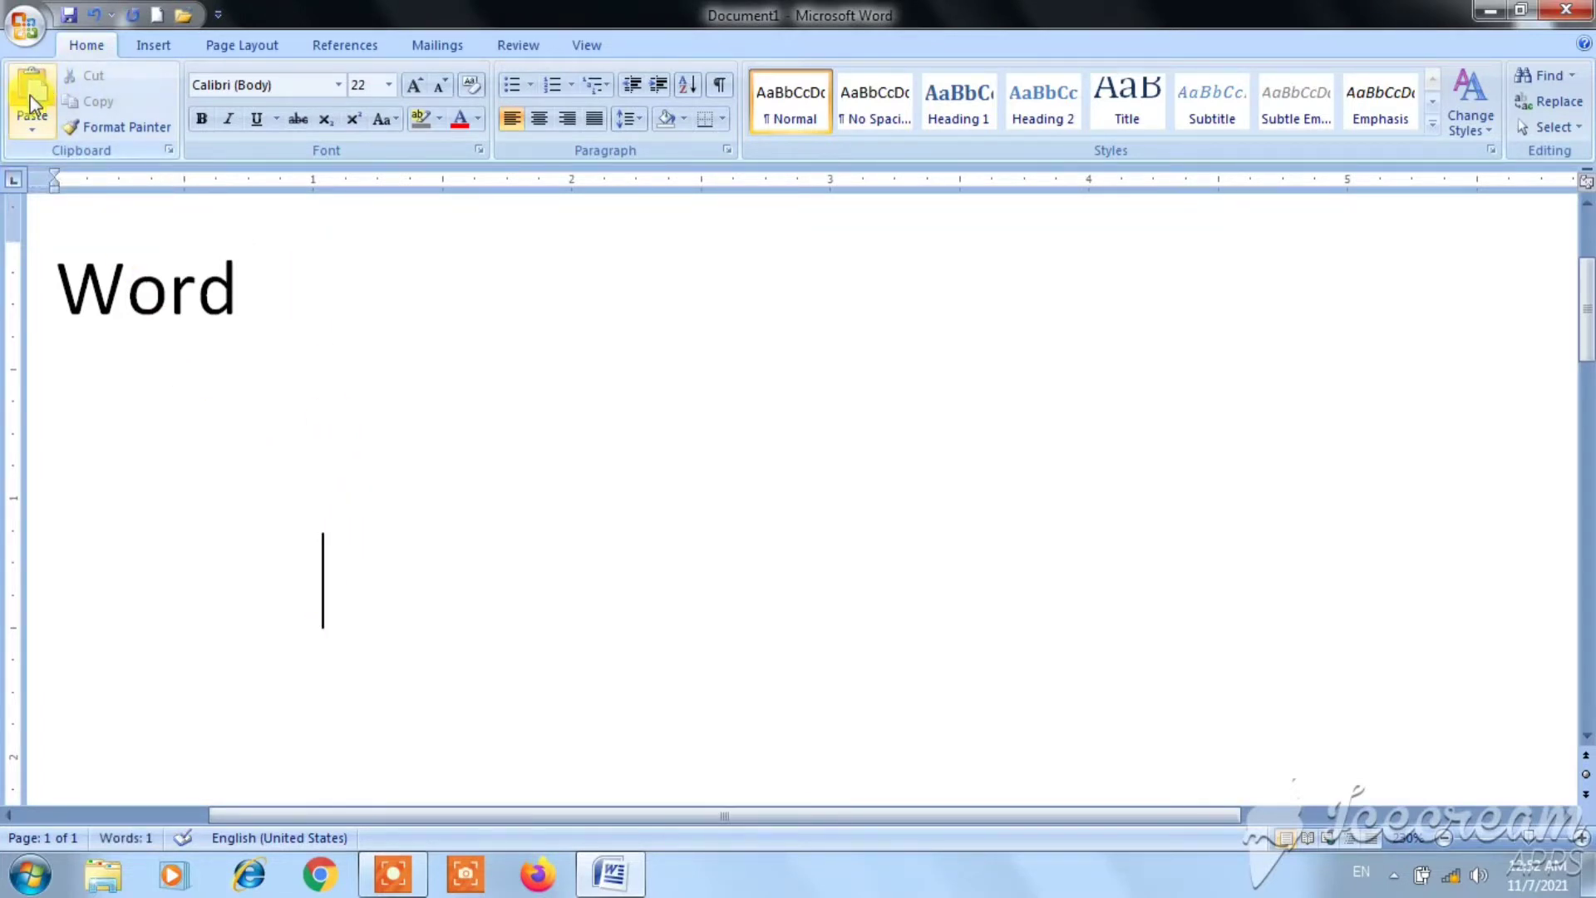
click(30, 97)
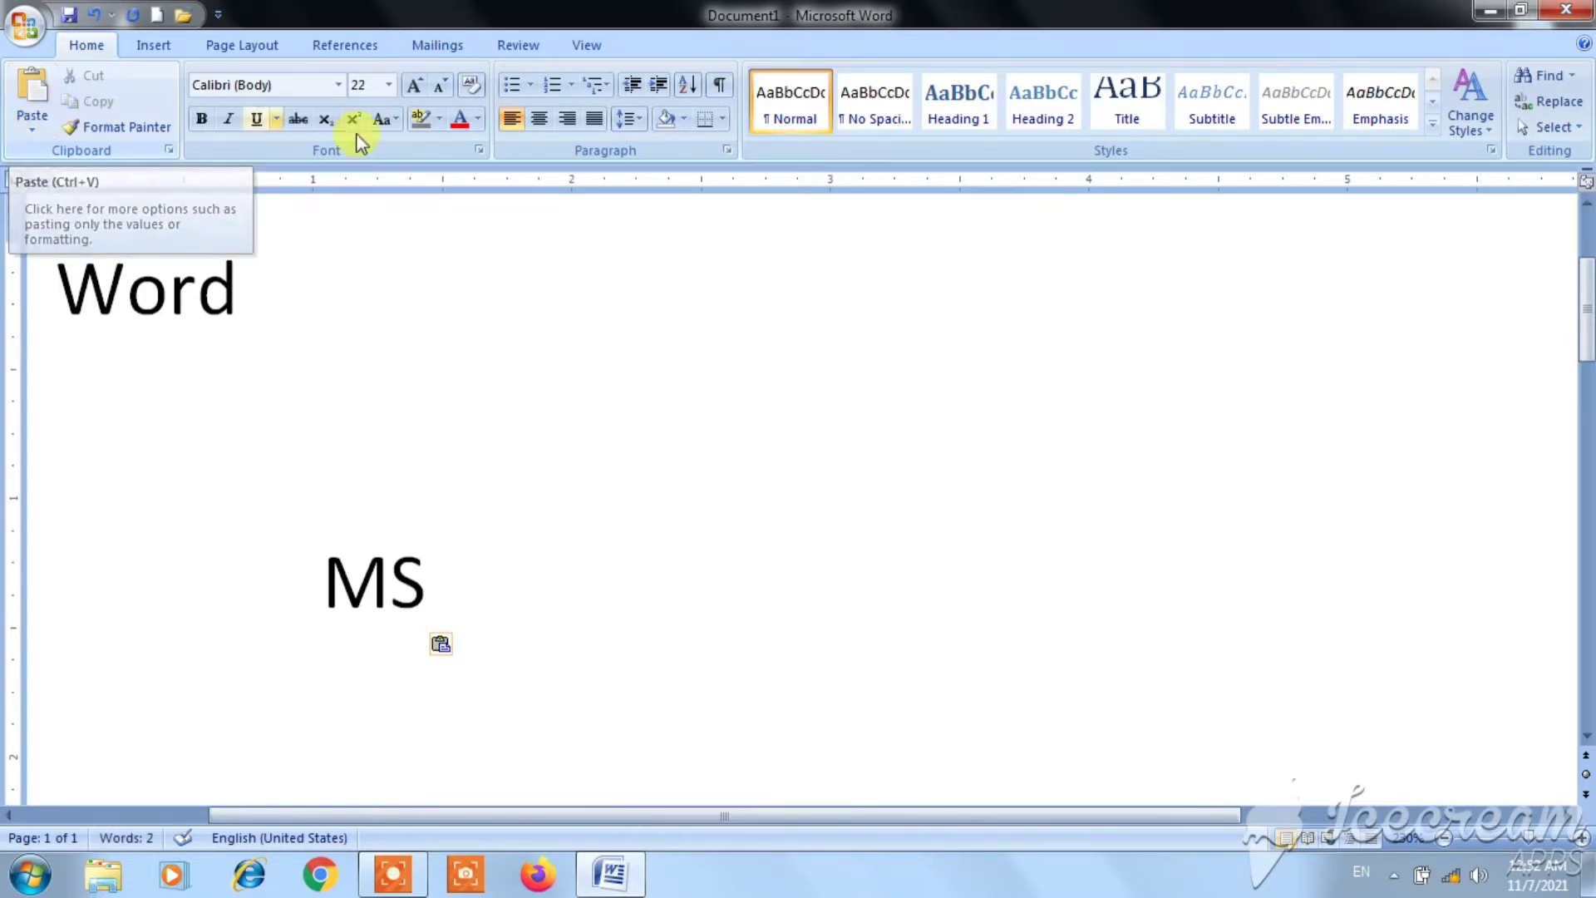
Undo the paste and the cut of "MS"
key(ctrl+z)
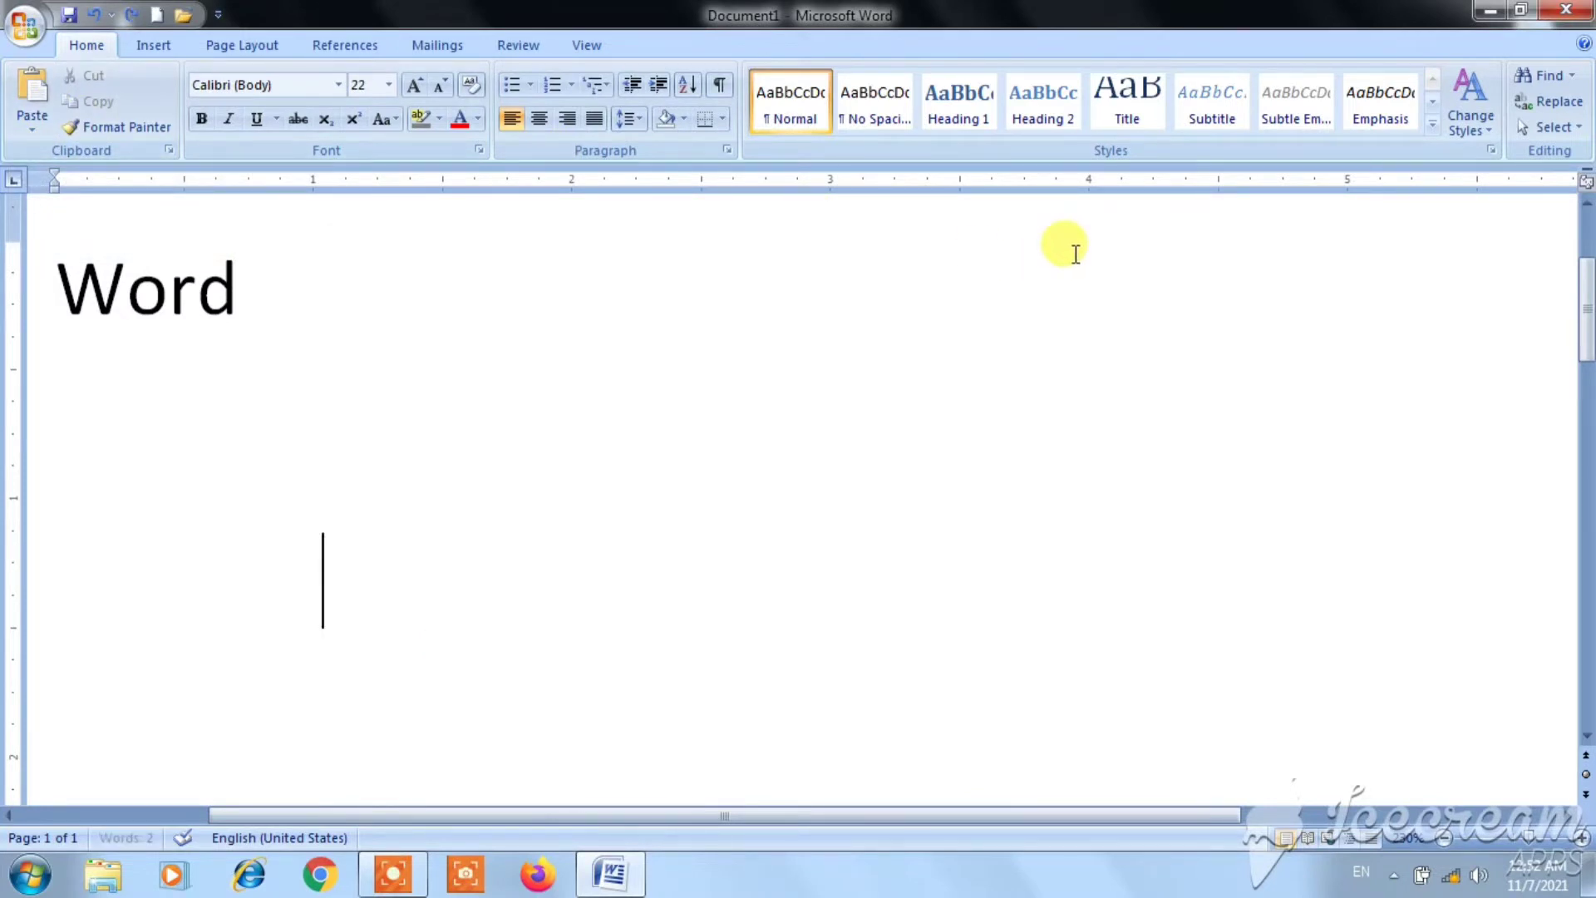
key(ctrl+z)
key(ctrl+z)
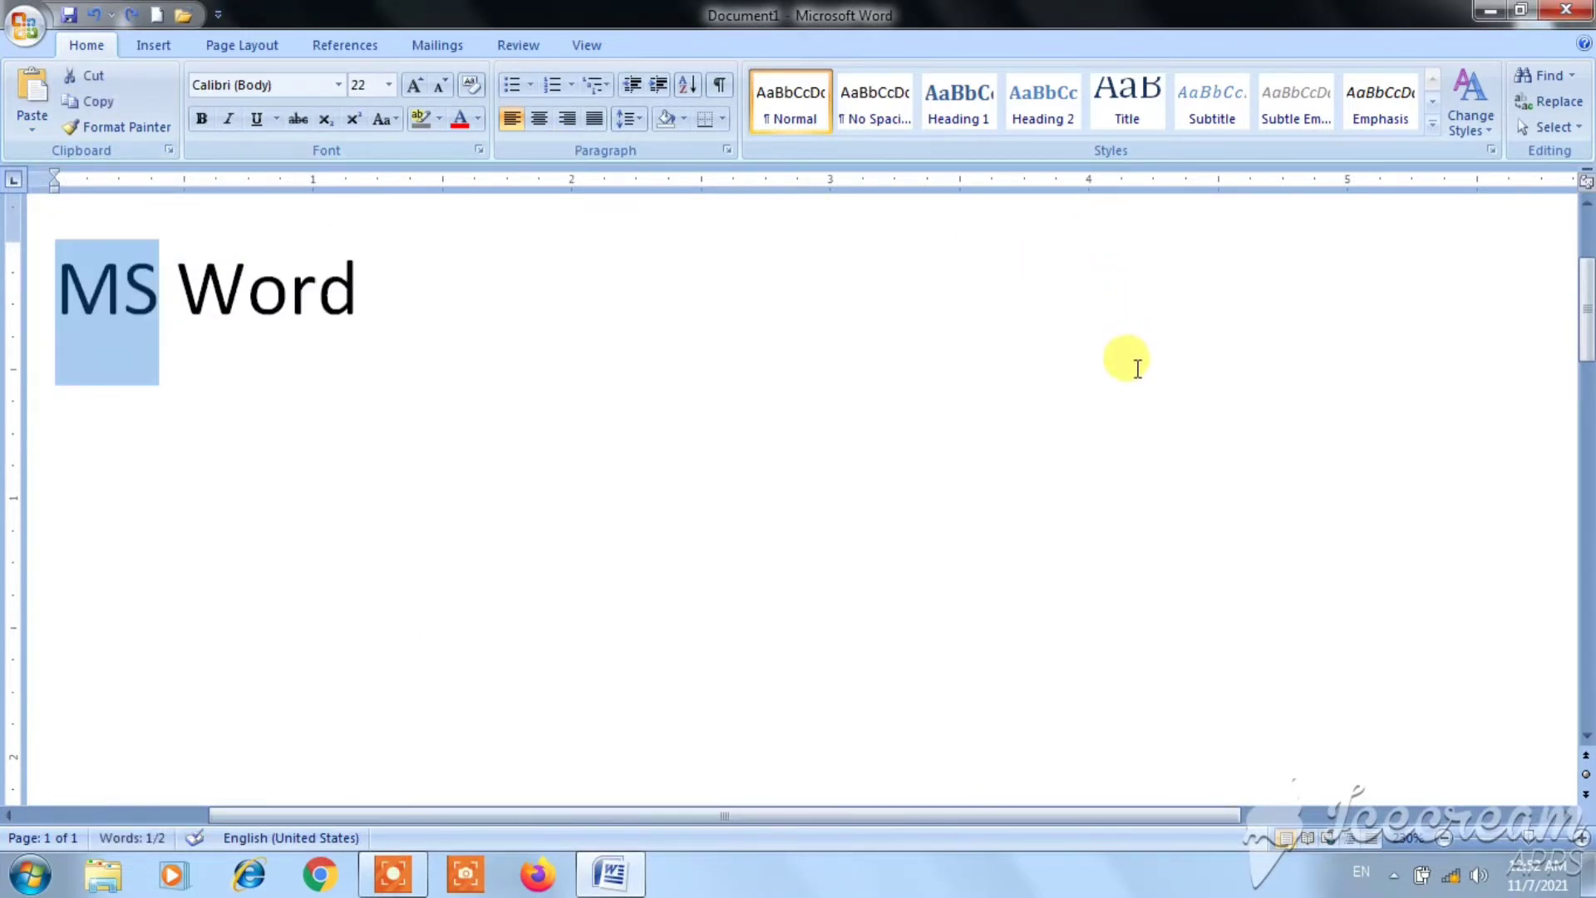
Delete "MS" from the "MS Word" line and undo the deletion
click(399, 345)
drag(160, 279, 12, 287)
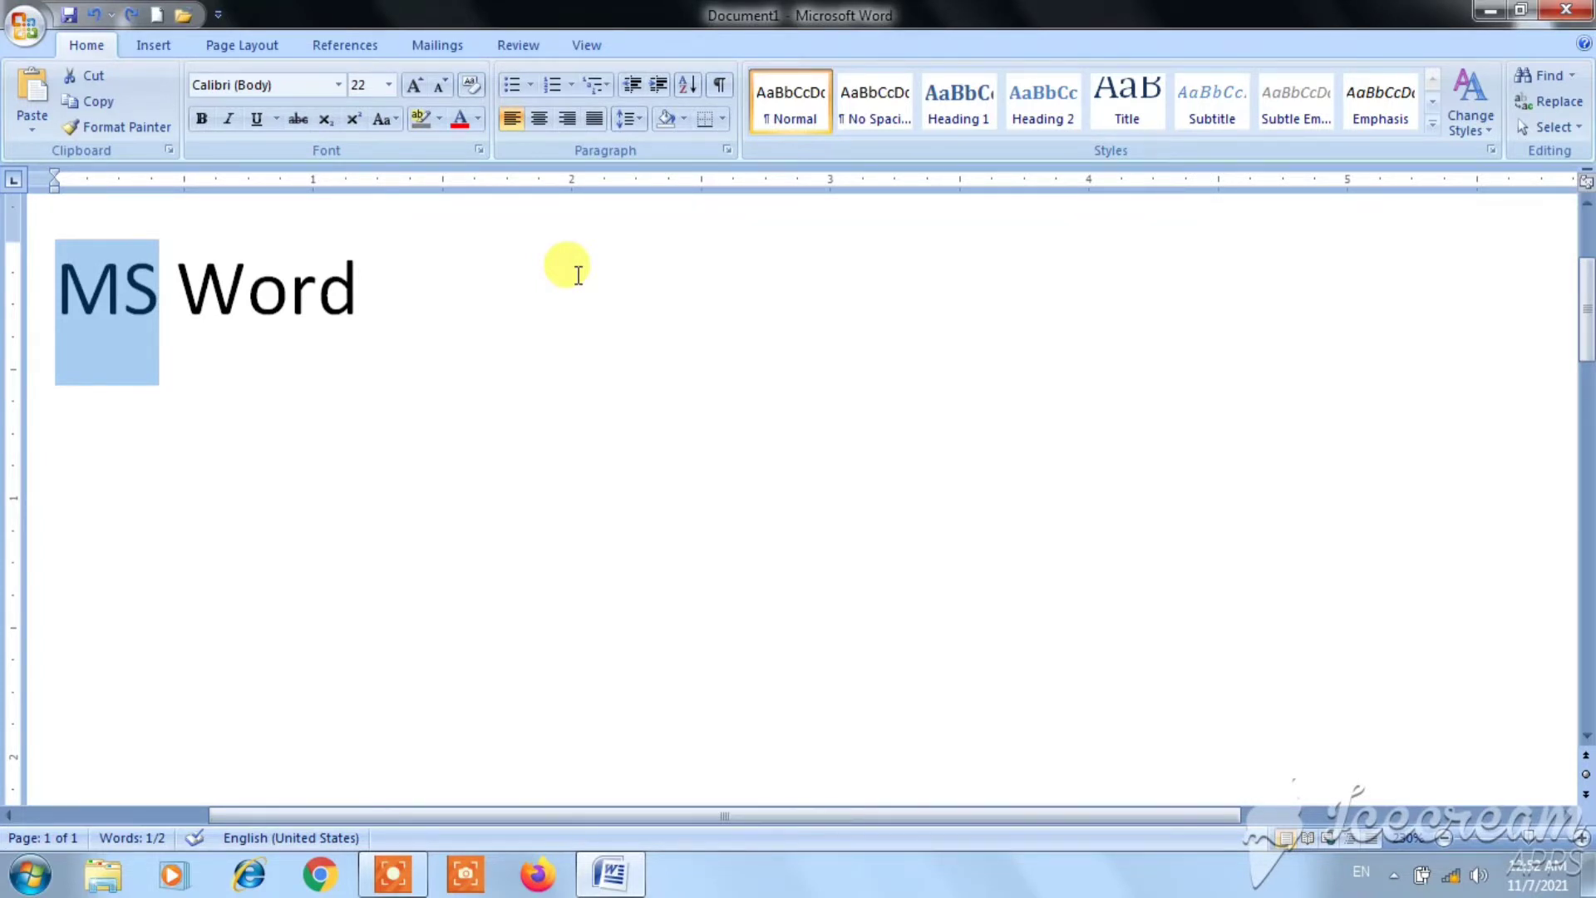
key(Delete)
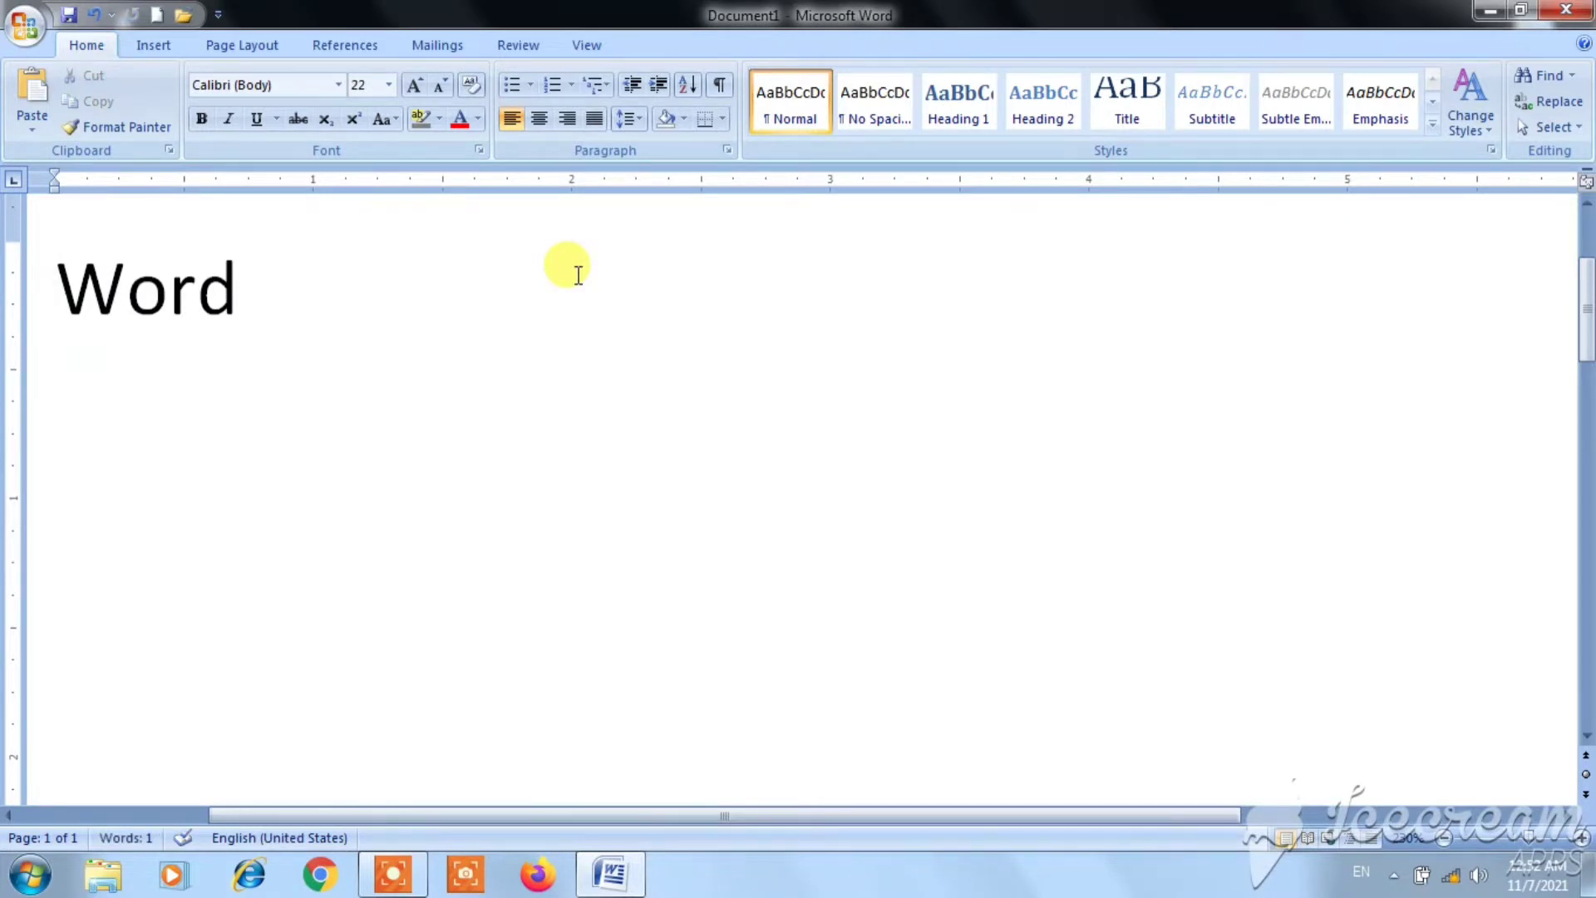
click(258, 287)
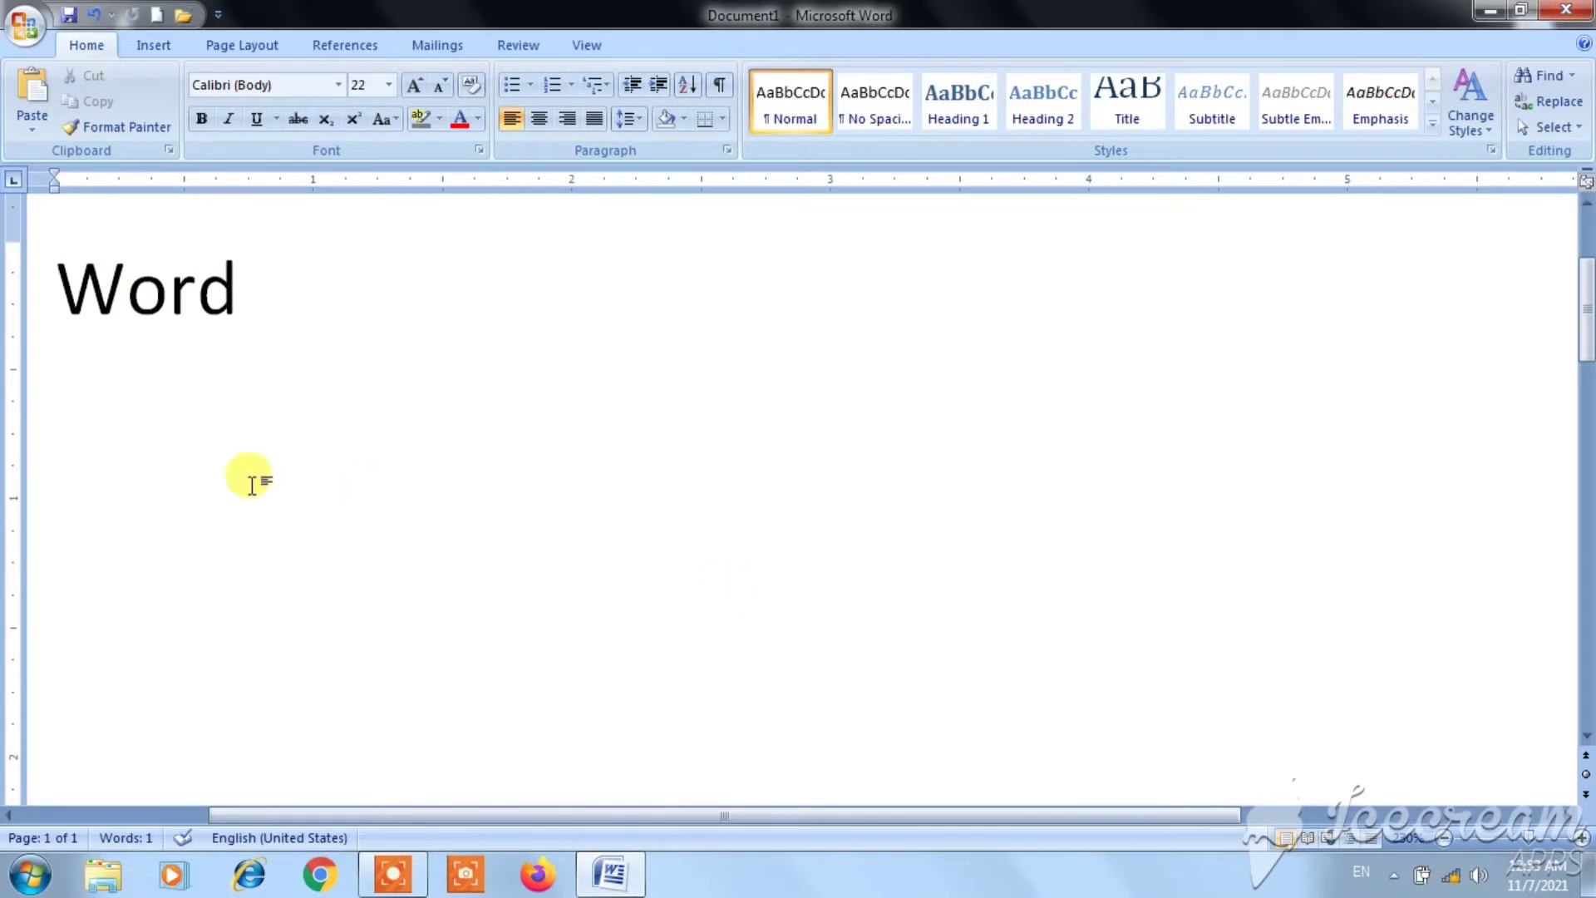
key(ctrl+z)
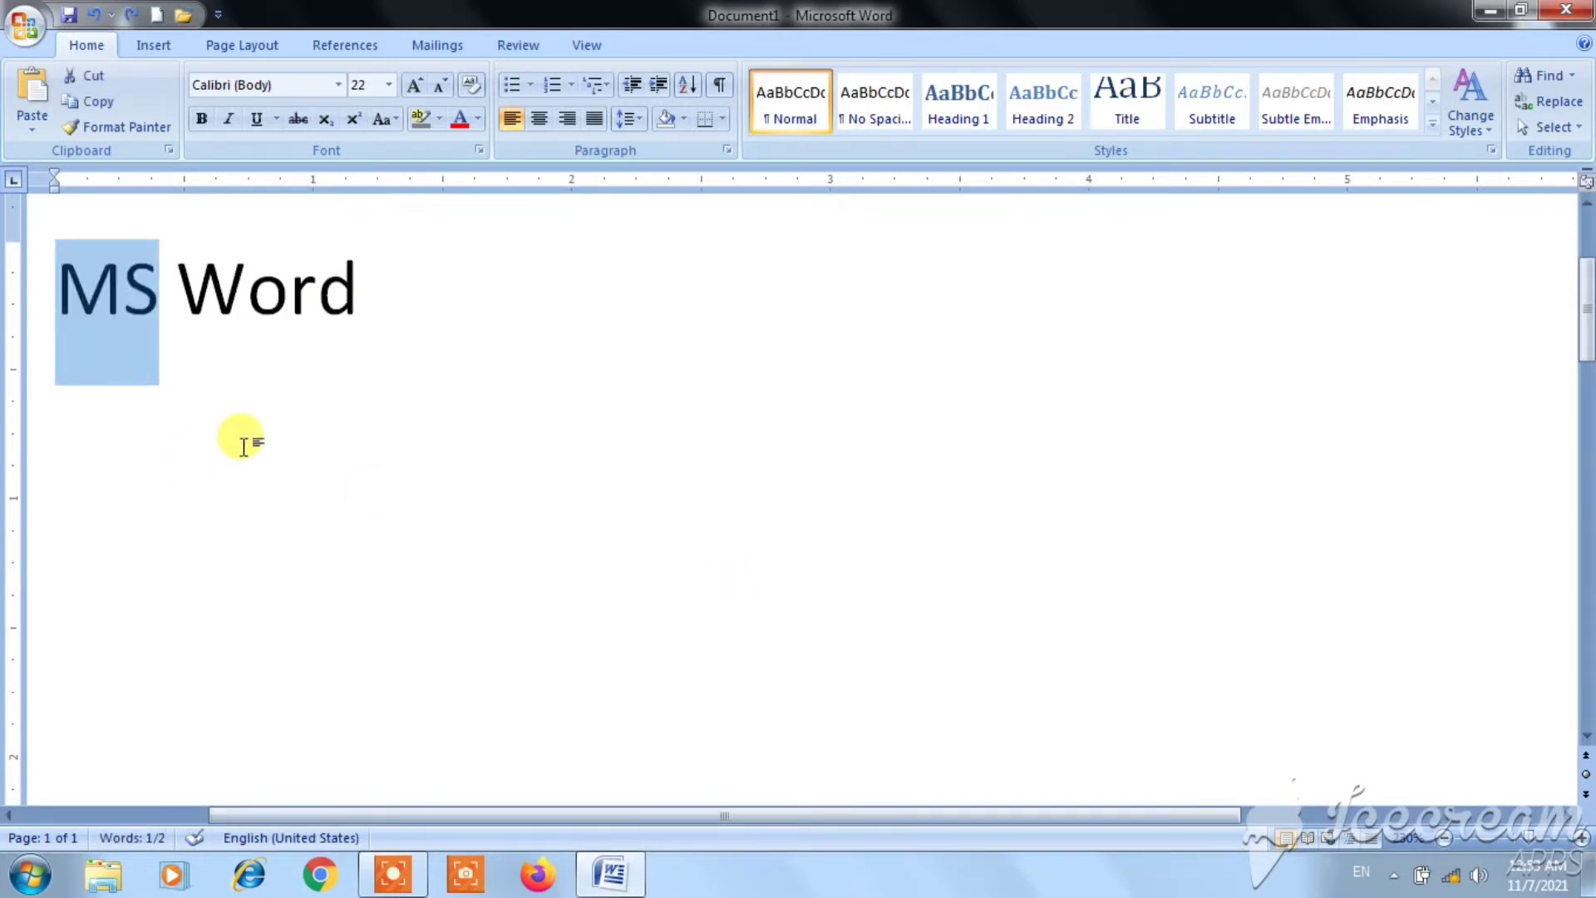
Move "MS" from the start of the first line to after "Word", at about the 1 inch mark
click(142, 287)
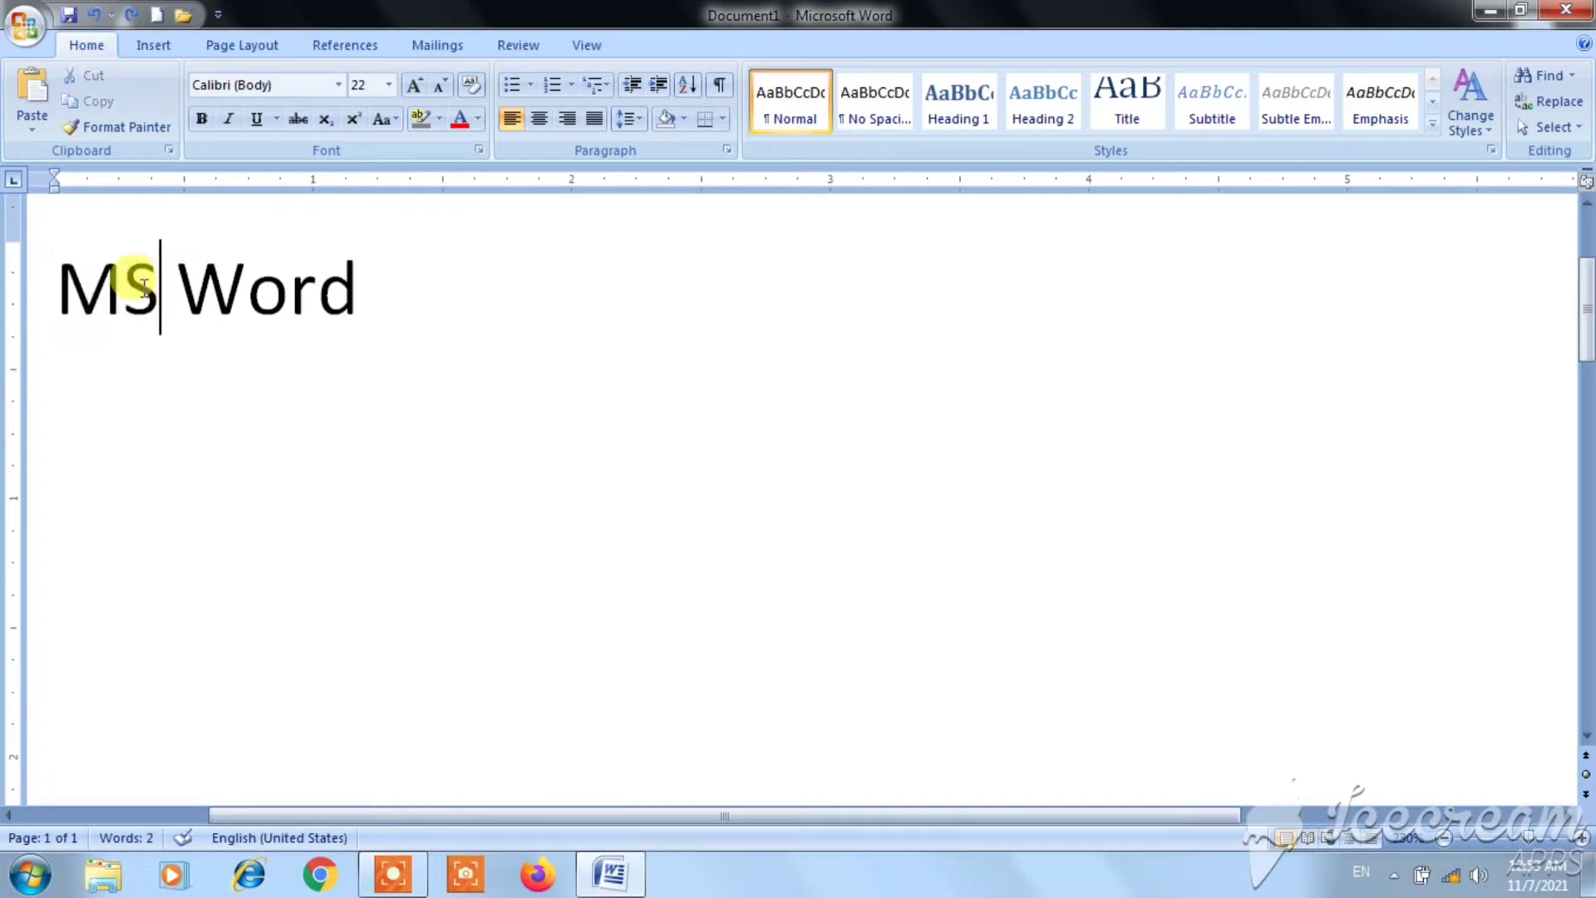
drag(143, 287, 45, 279)
key(ctrl+c)
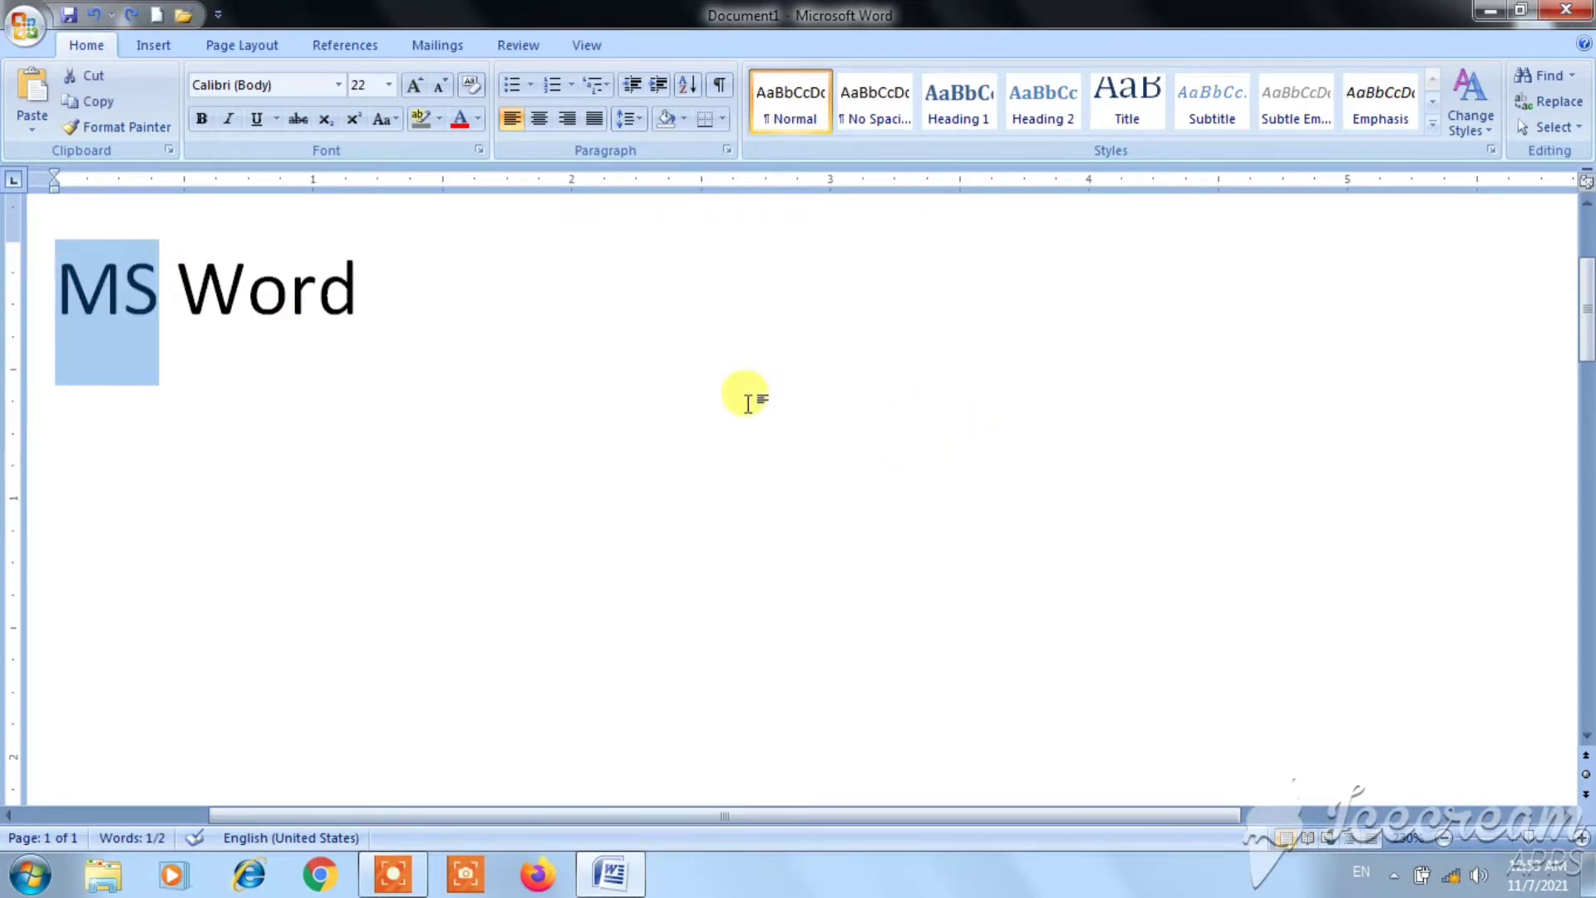
key(Delete)
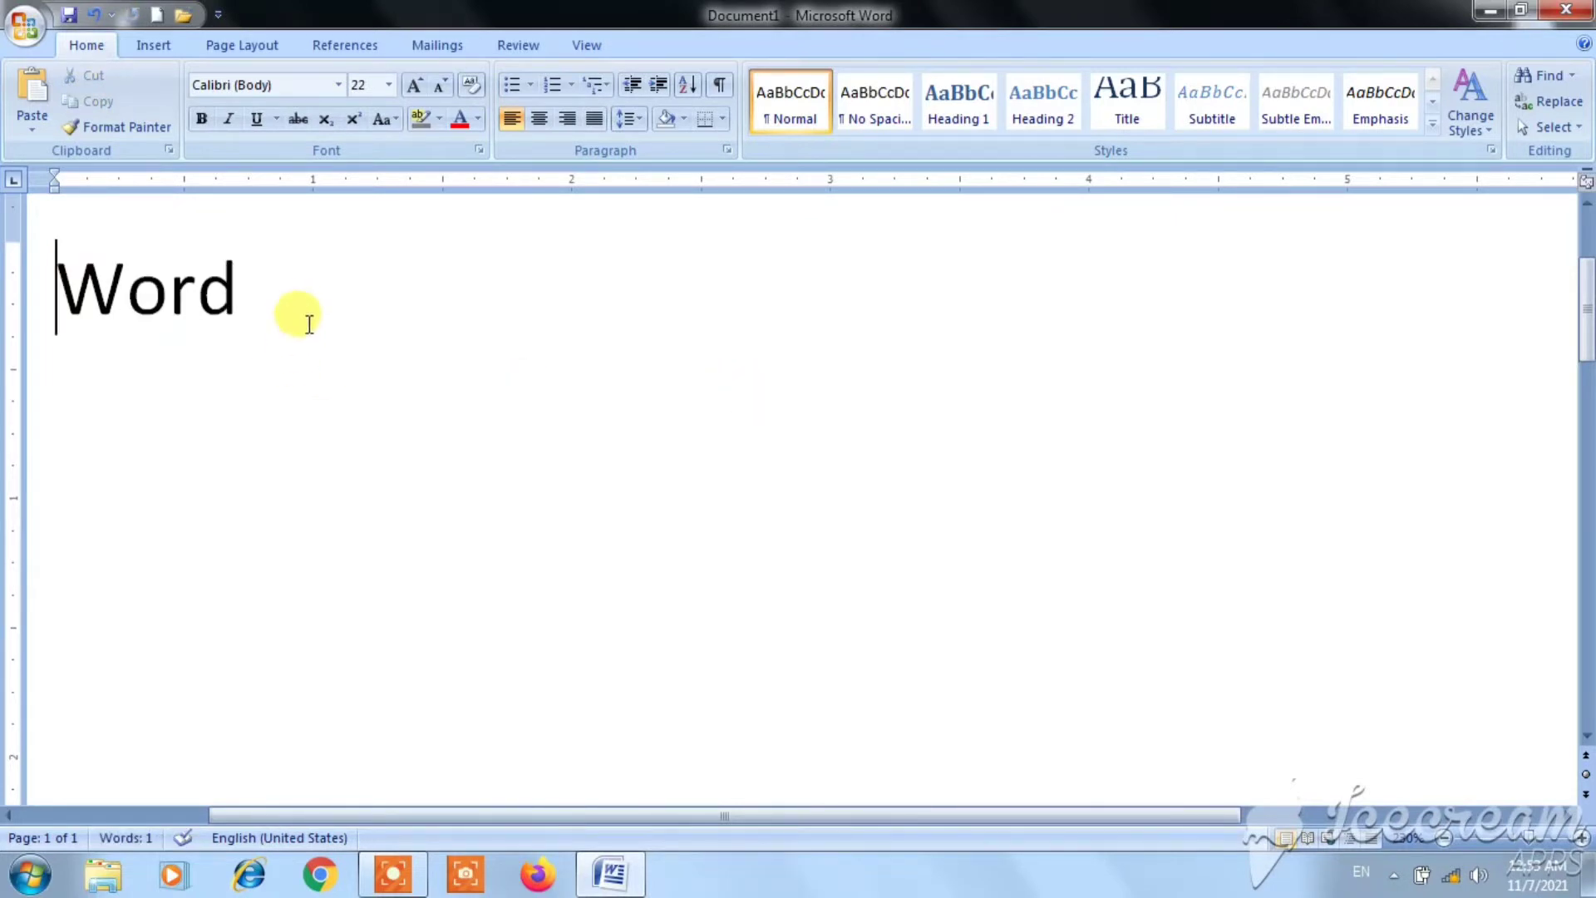
click(319, 305)
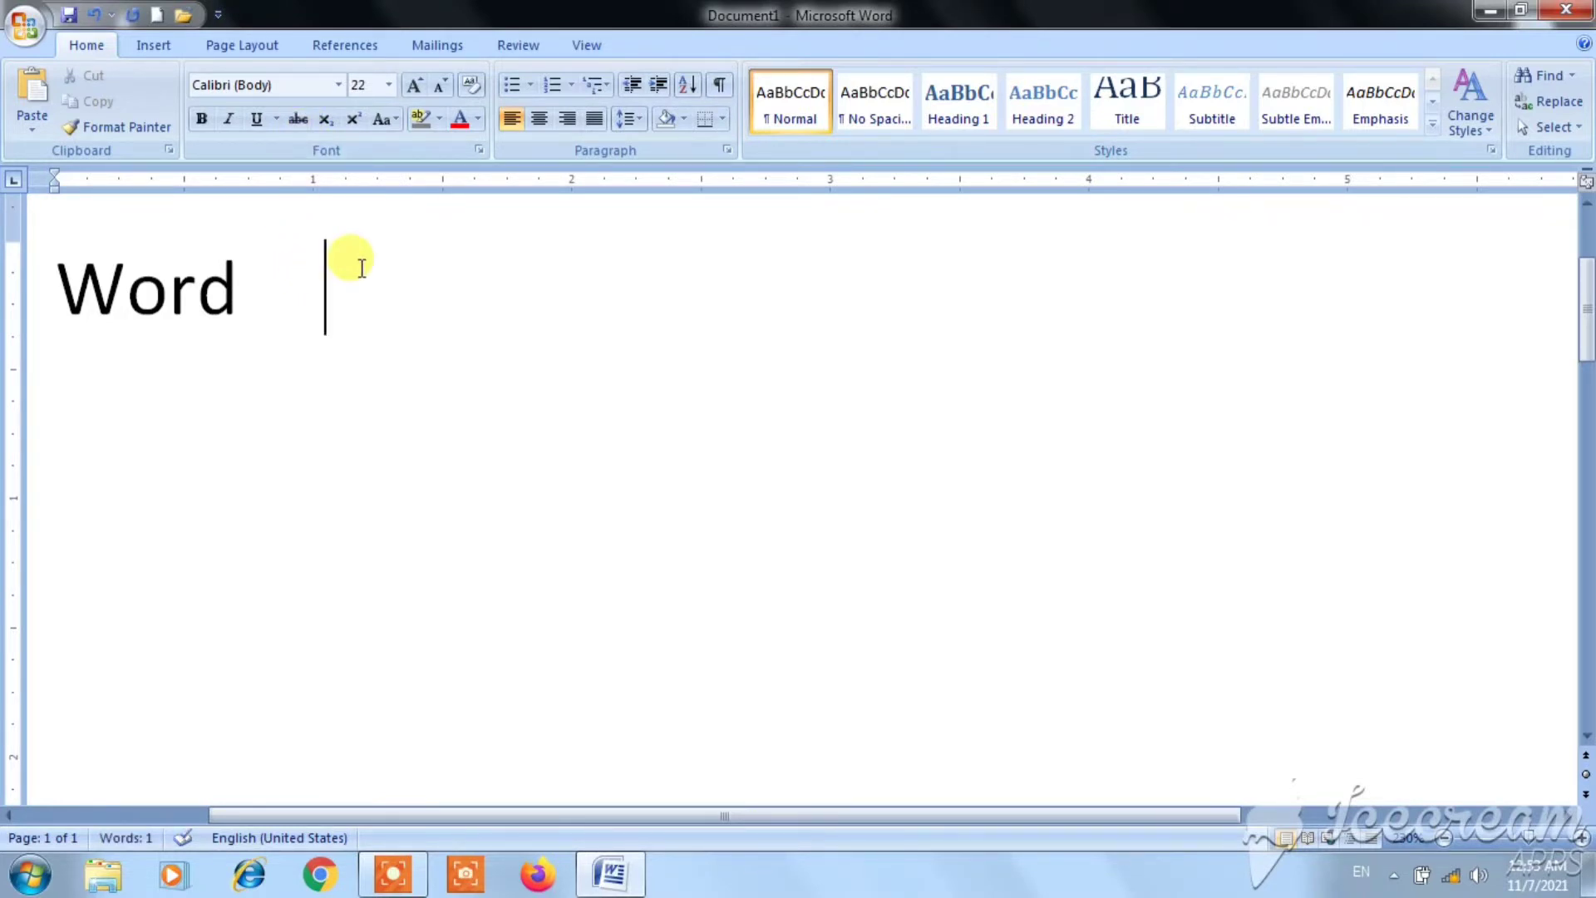
key(ctrl+v)
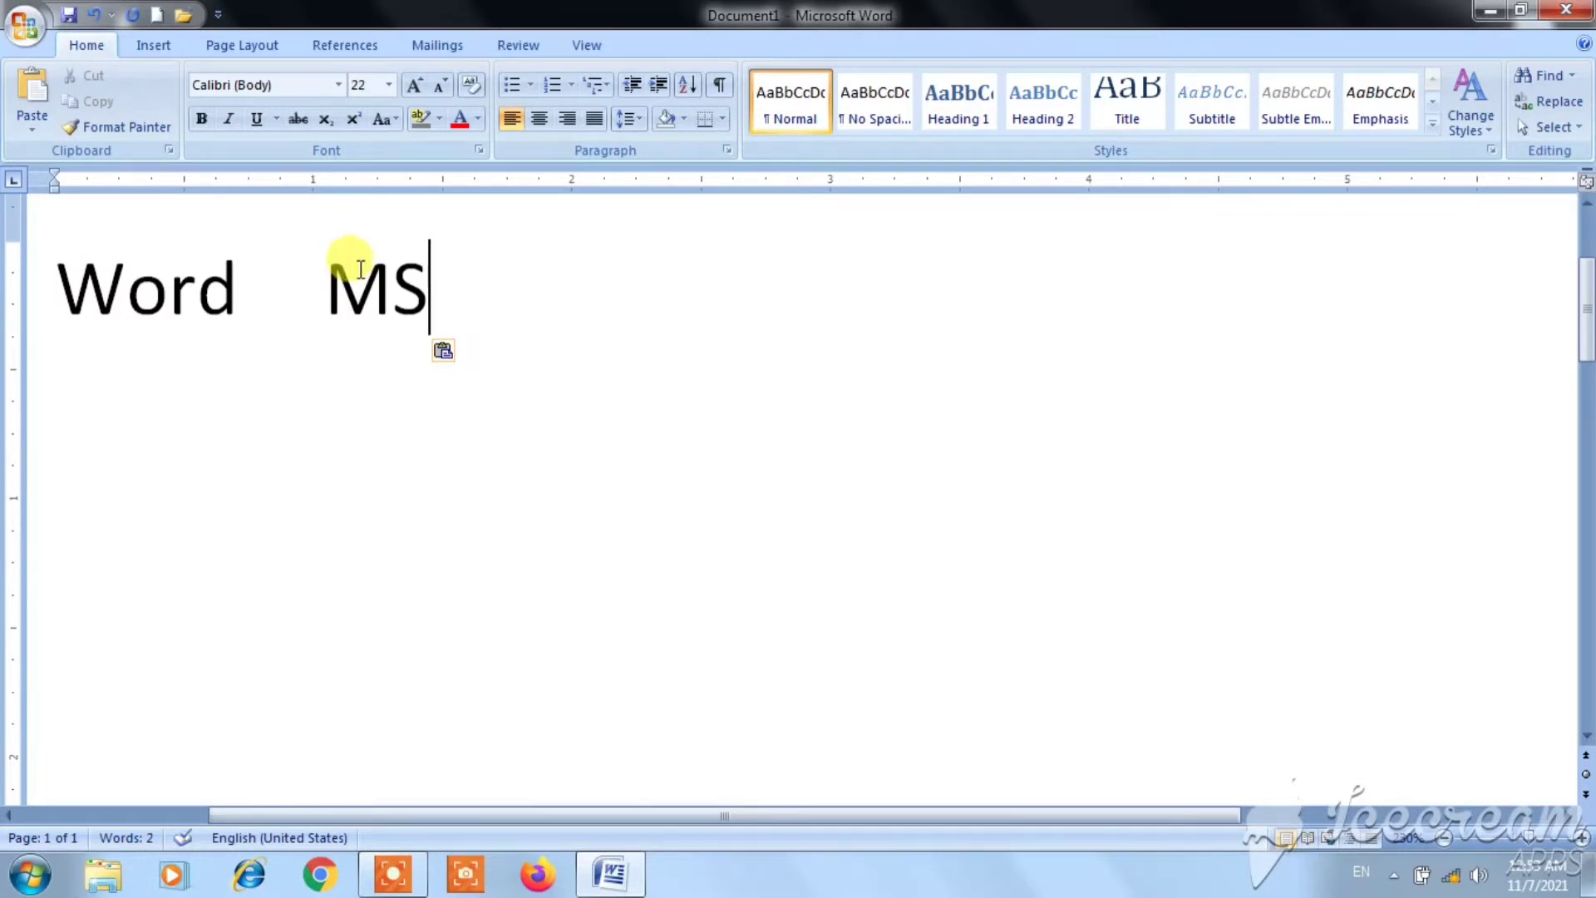
Copy "Word" from the start of the first line and paste it after "MS" with a space between
drag(238, 276, 62, 287)
key(ctrl+c)
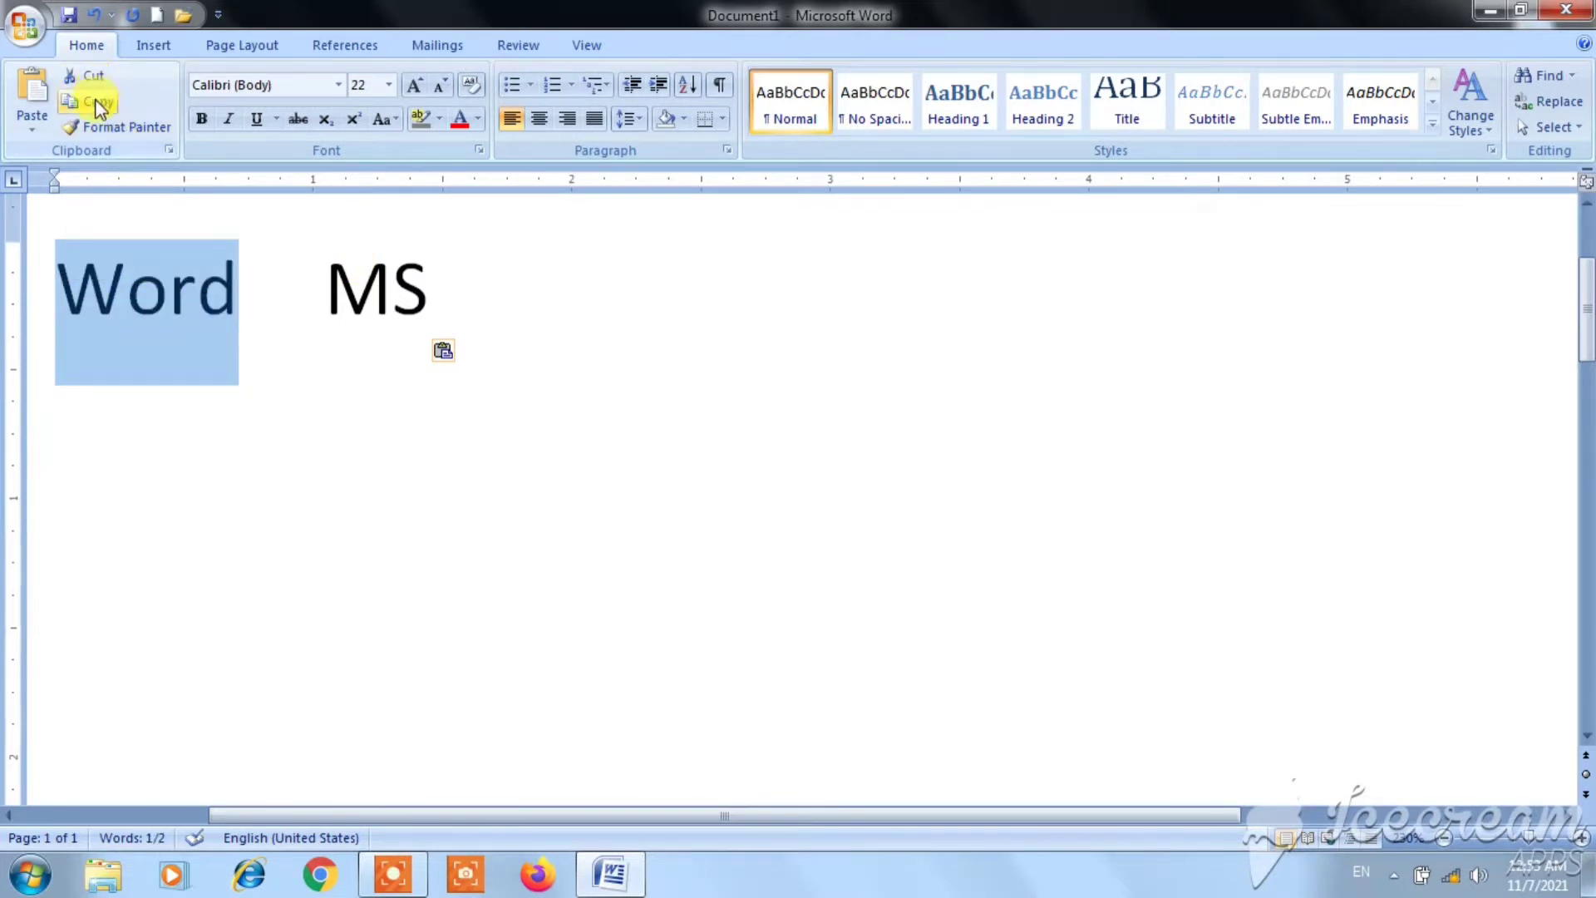
click(98, 103)
click(482, 291)
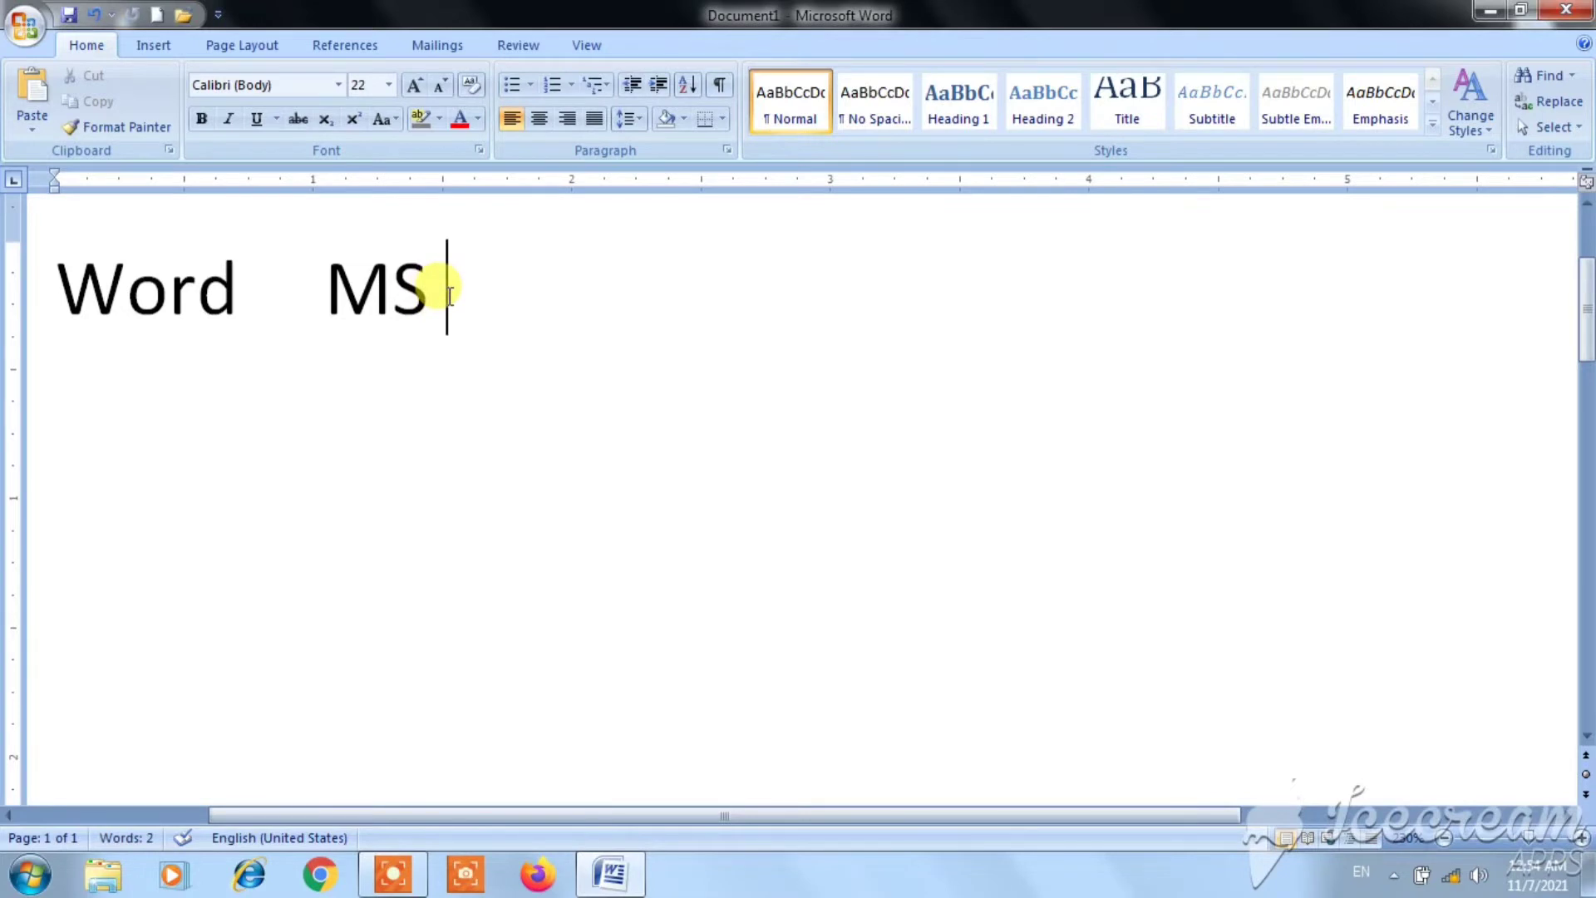
click(31, 93)
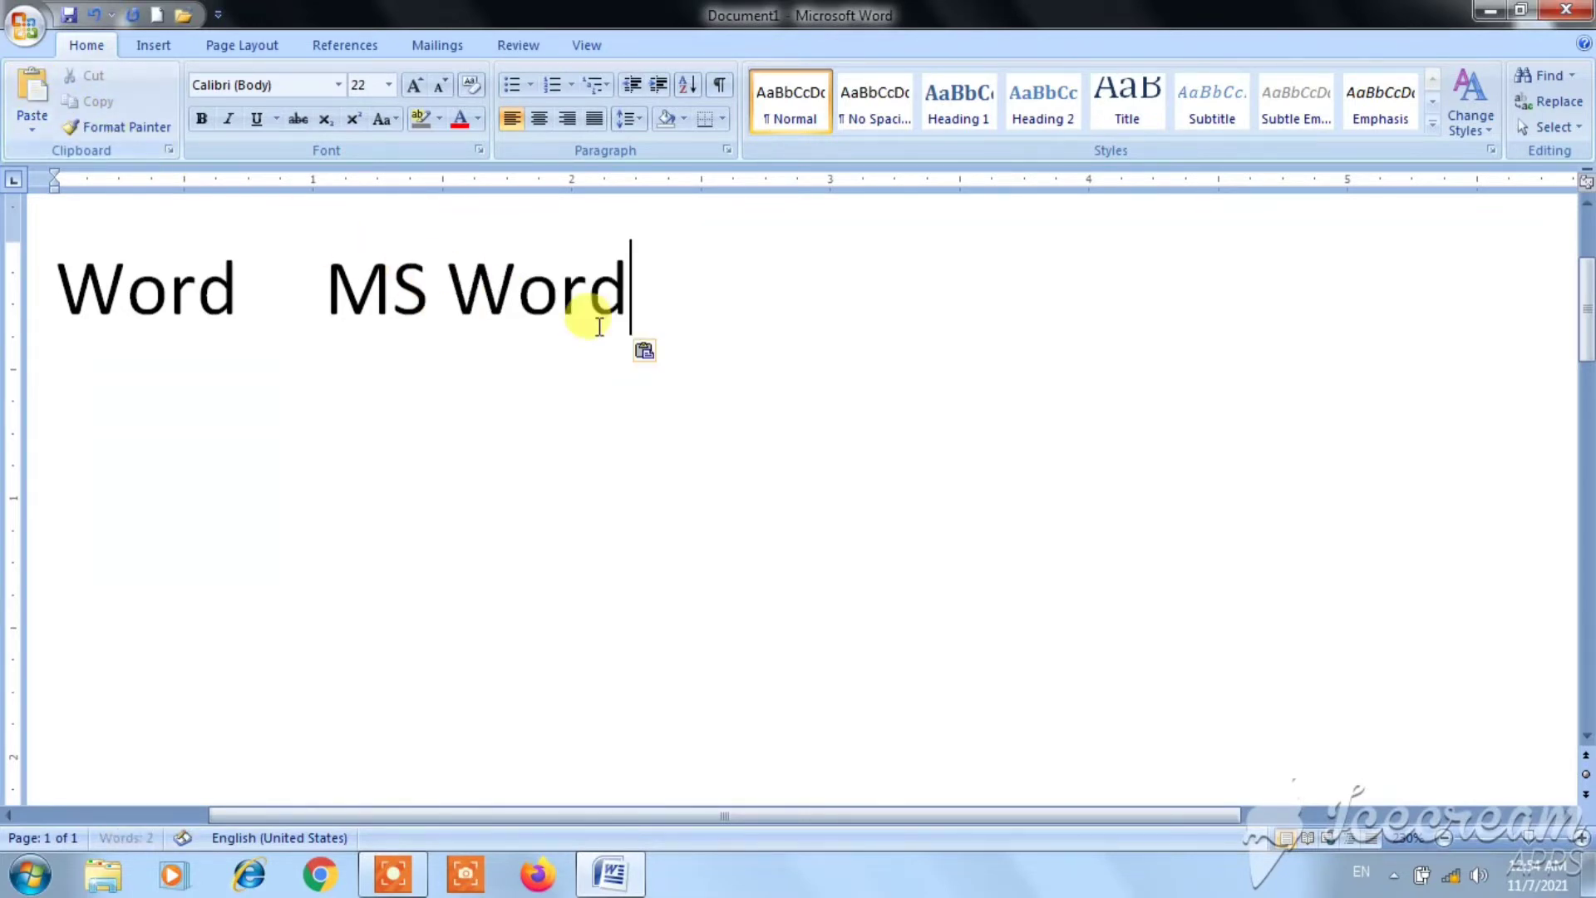
Copy "MS Word" from the first line and paste it near the margin of the blank area, about 2 inches down
drag(630, 271, 464, 271)
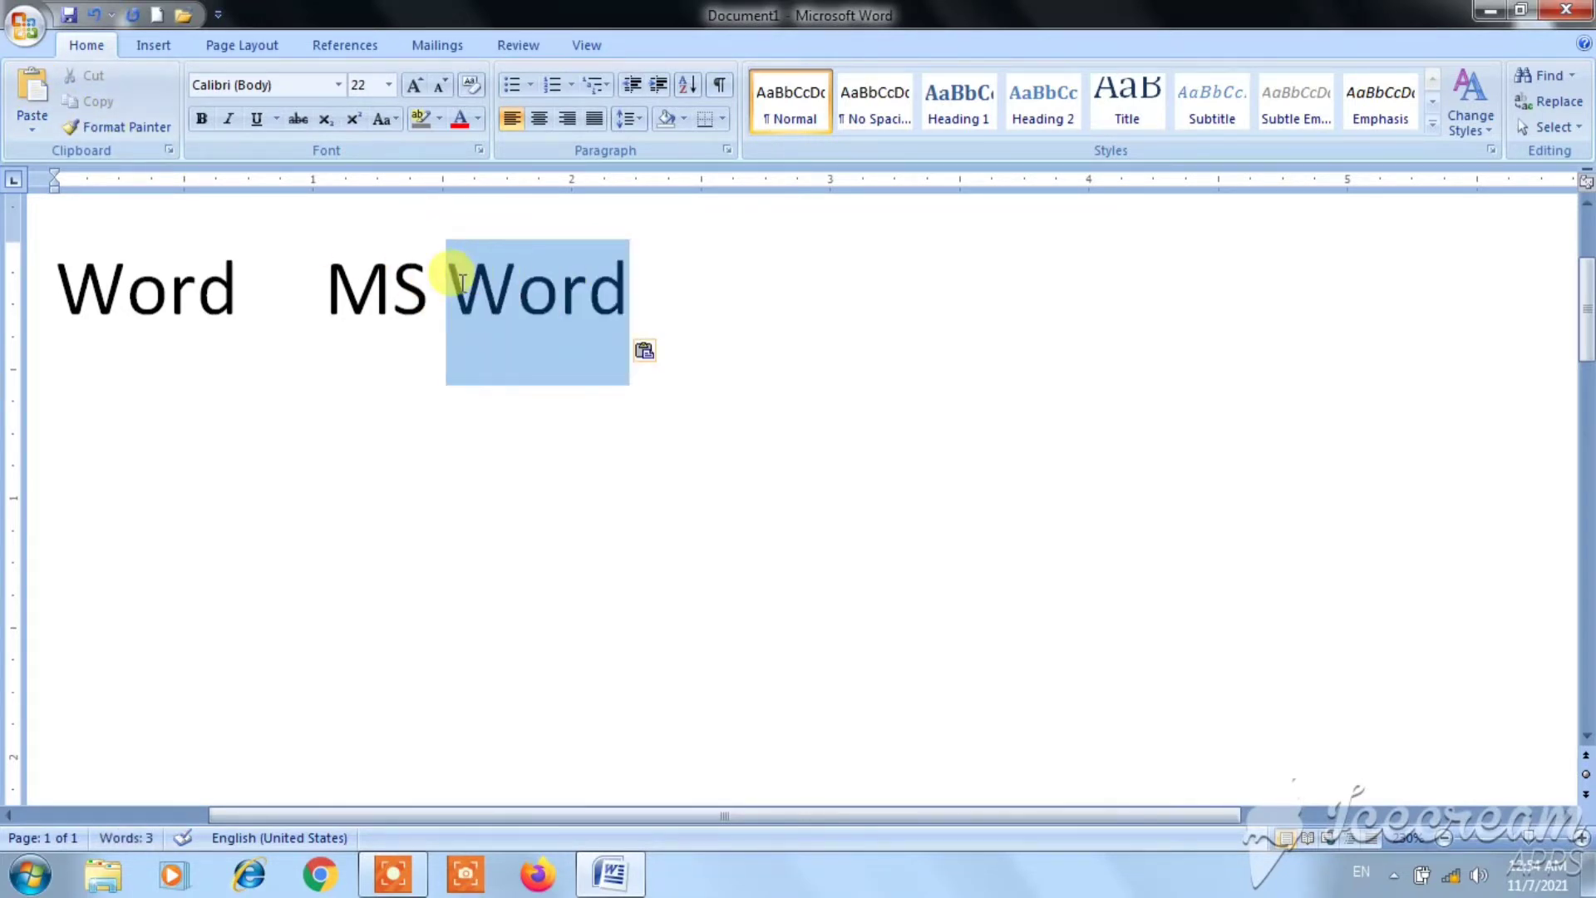
click(536, 376)
drag(634, 292, 341, 306)
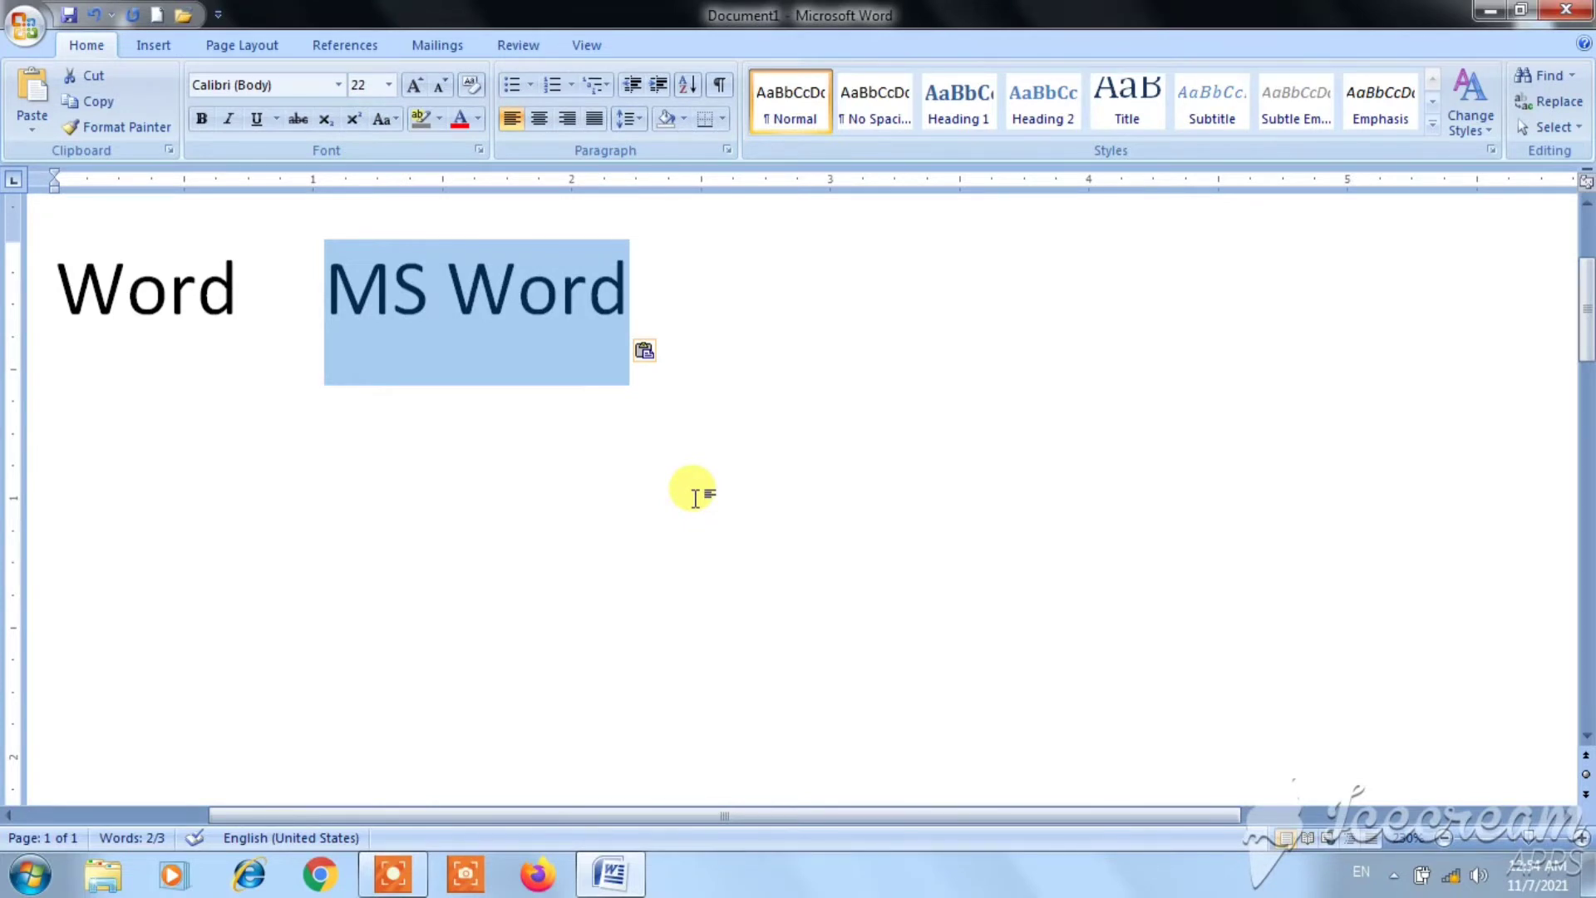
key(ctrl+c)
click(678, 333)
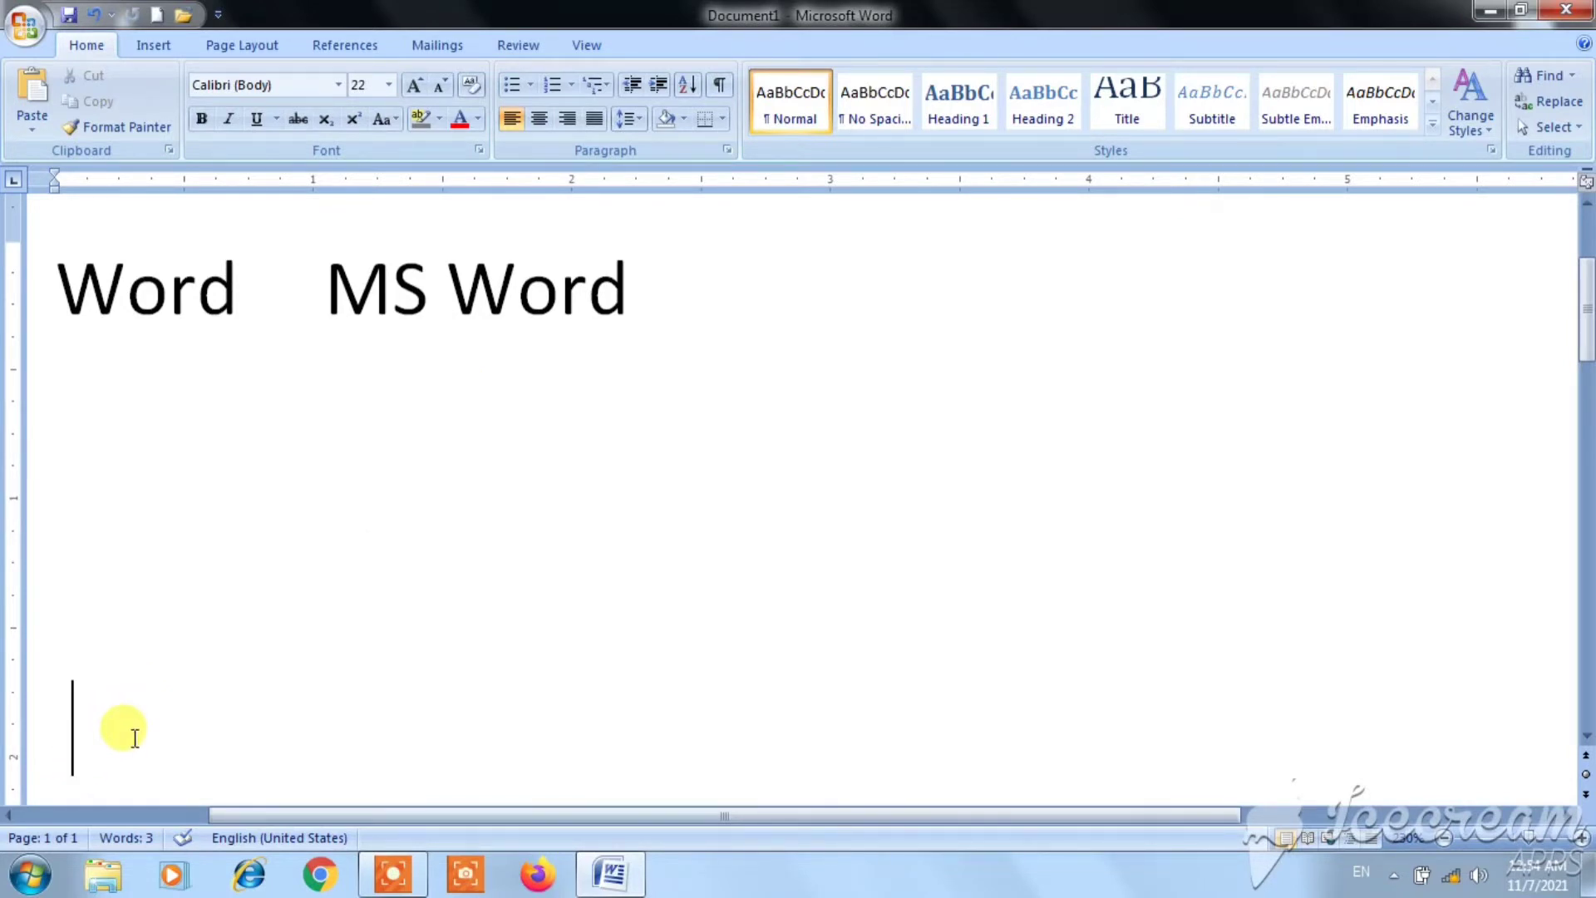
key(ctrl+v)
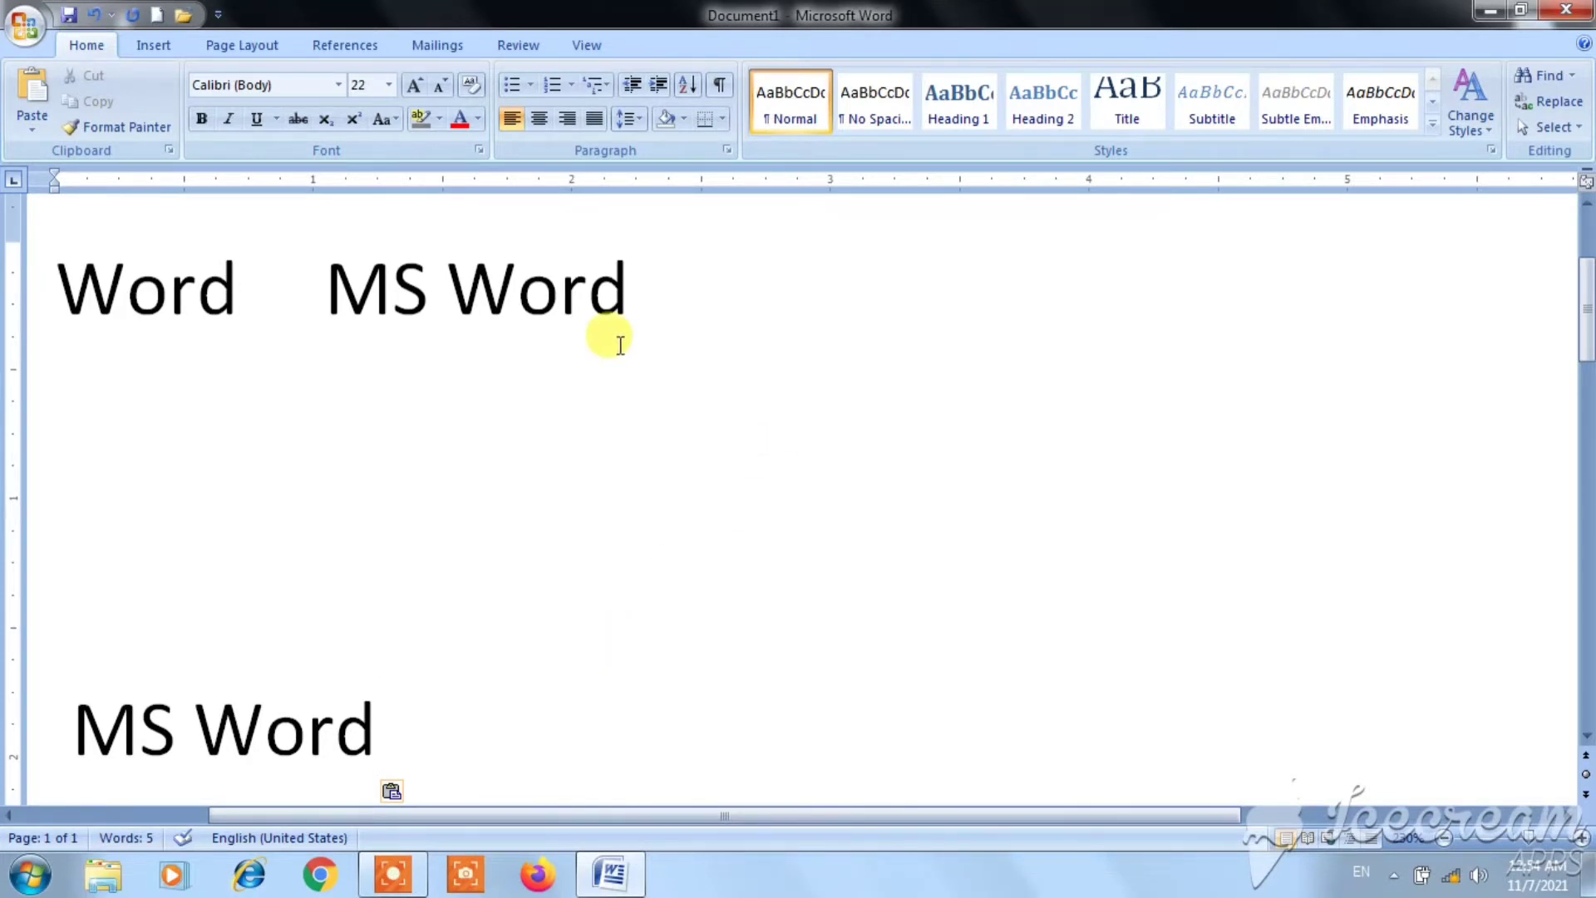
Cut "MS Word" from the first line and paste it after the "MS Word" on the lower line, leaving a gap
drag(636, 277, 321, 256)
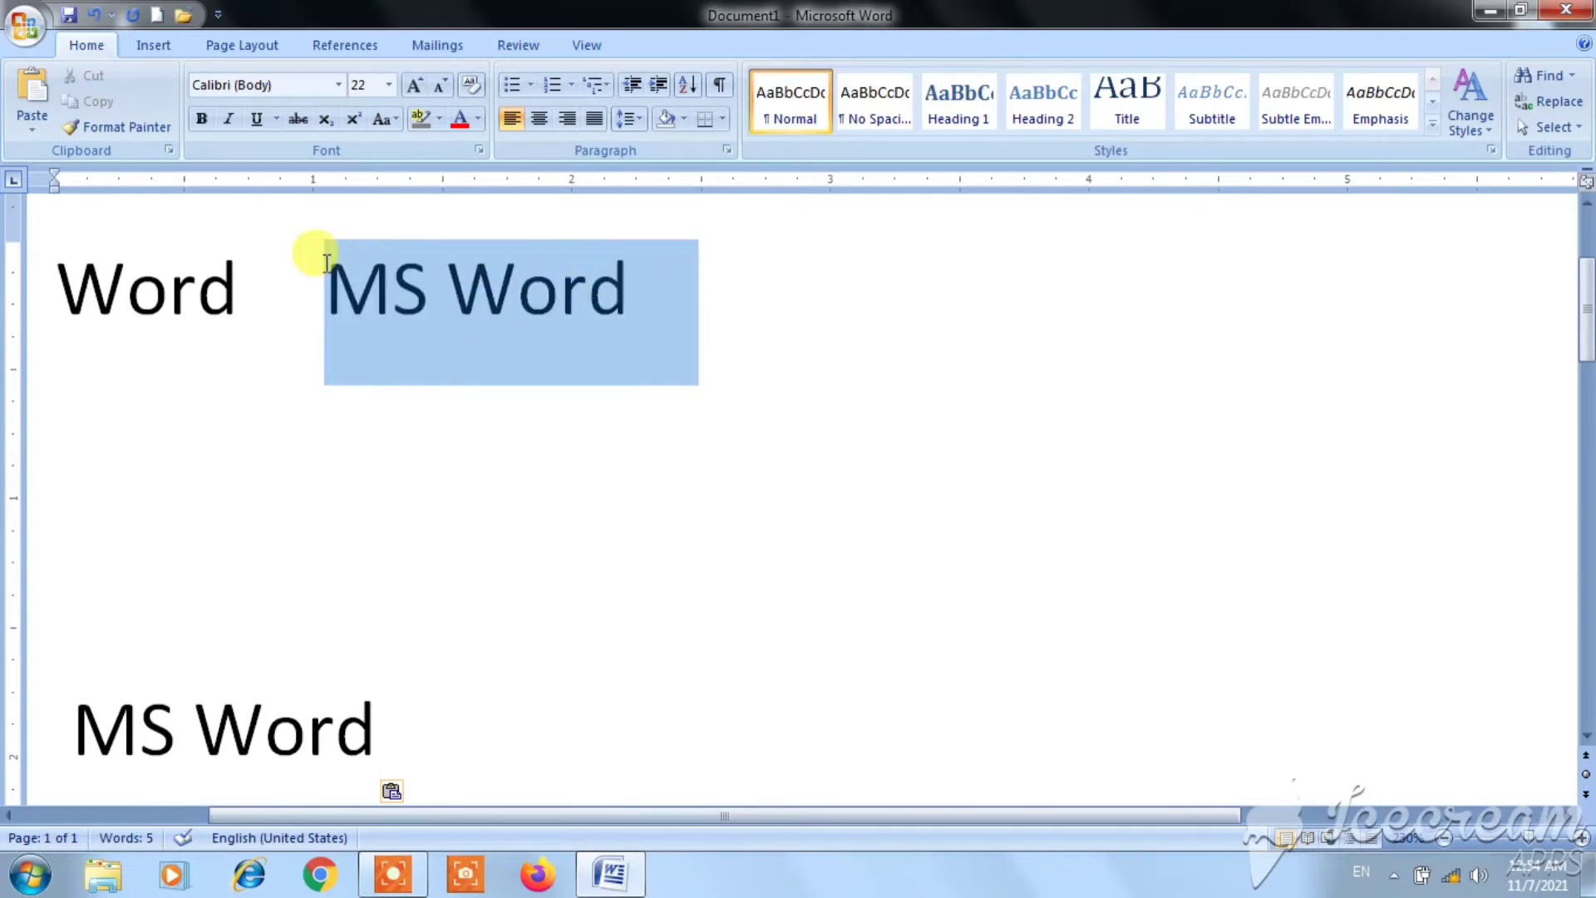
right_click(495, 299)
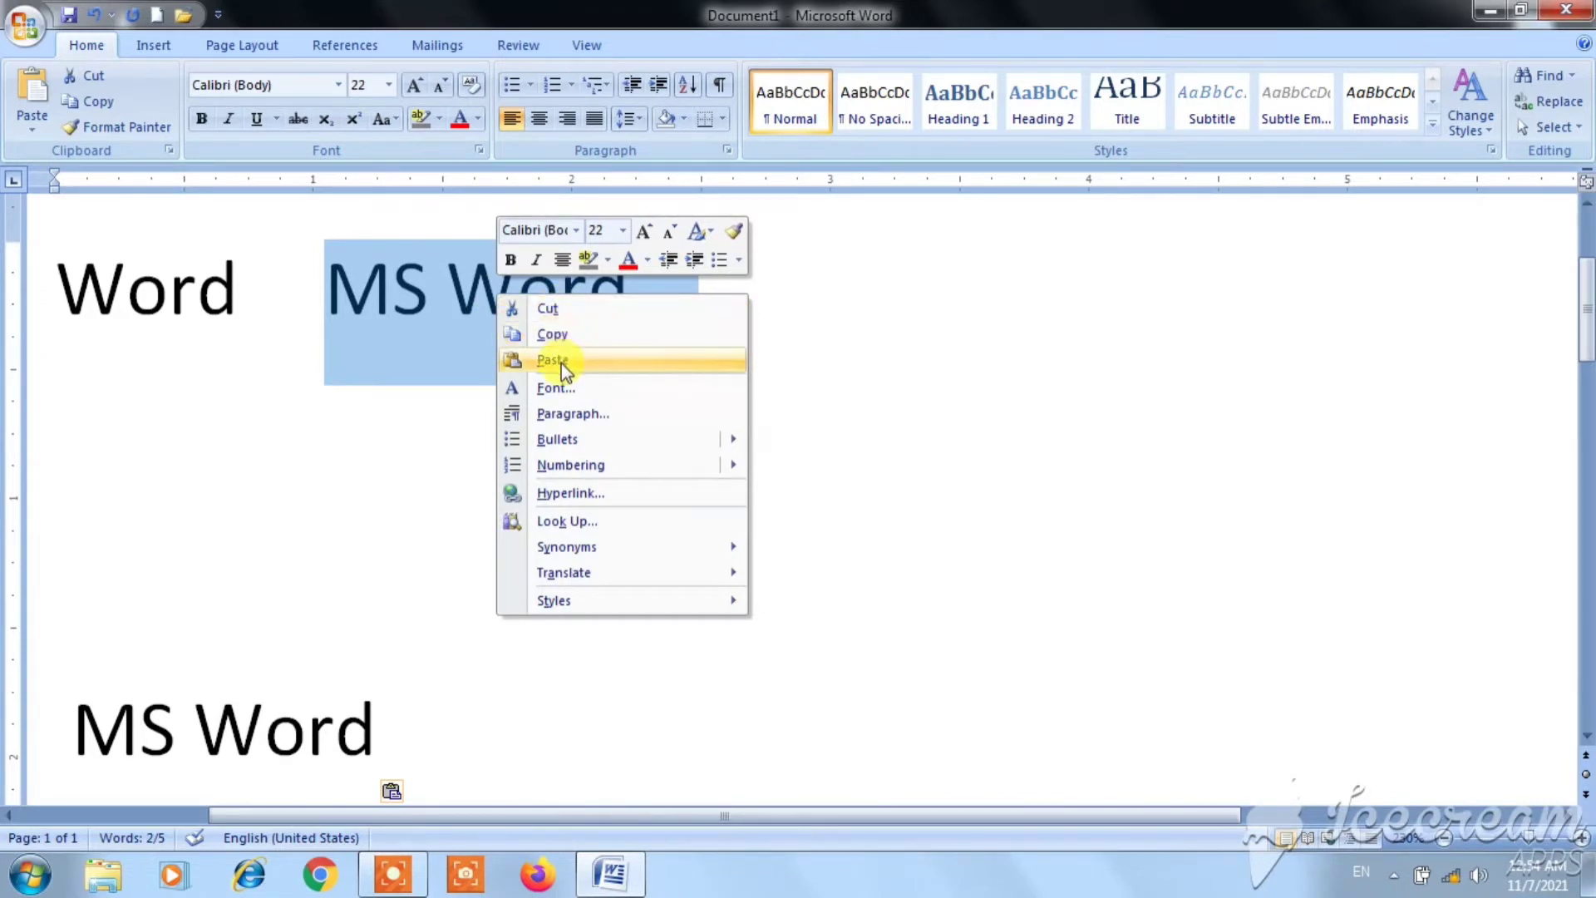
click(549, 309)
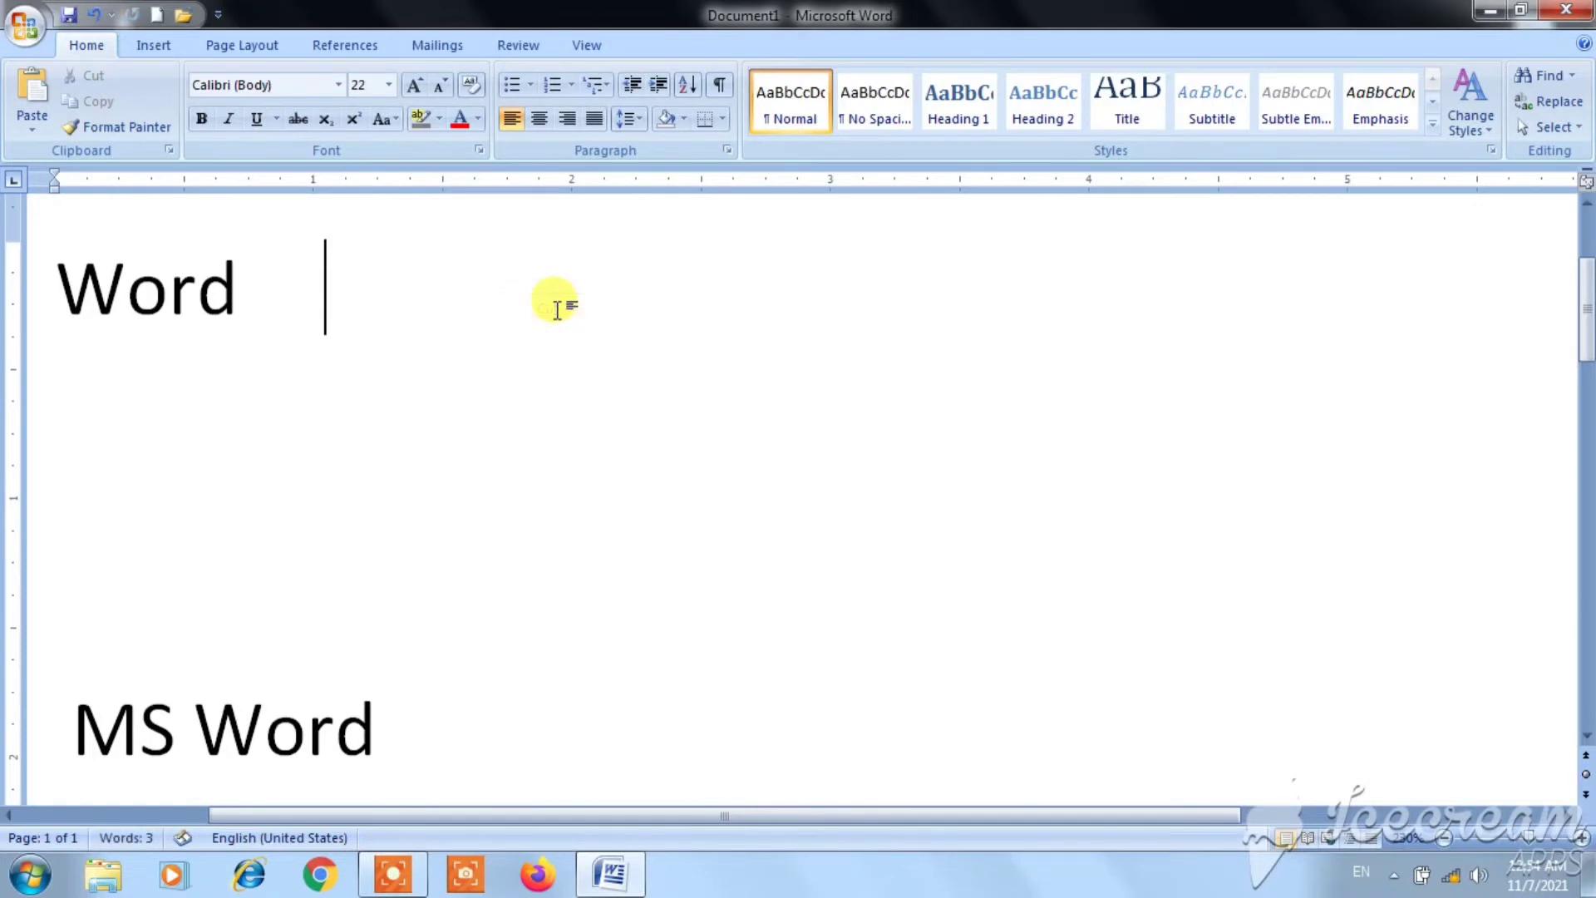
click(402, 720)
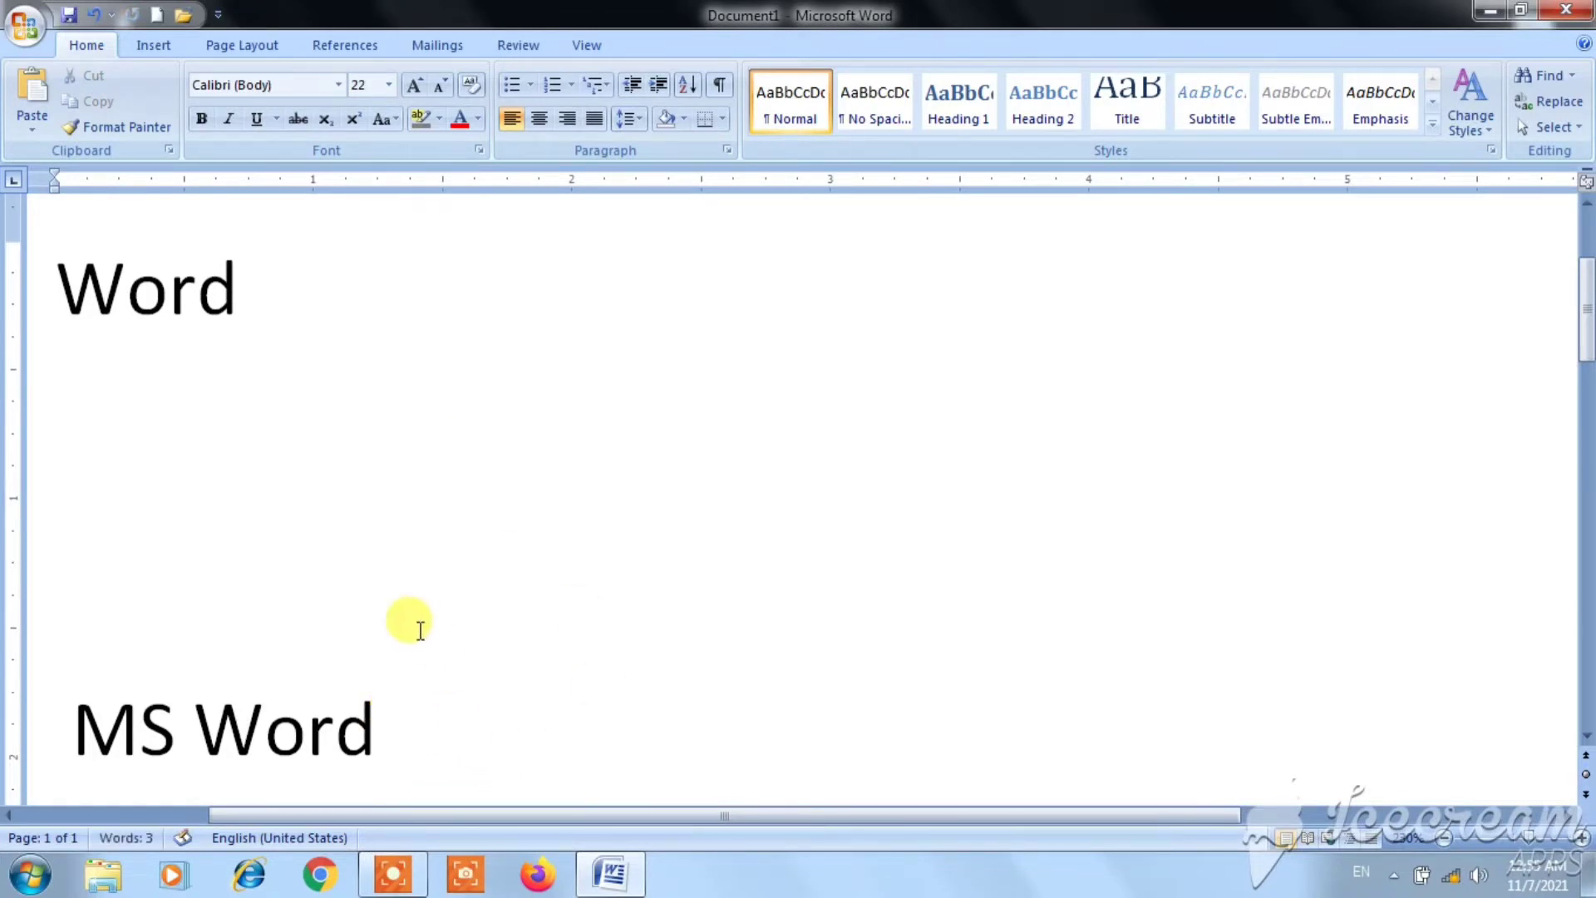
right_click(430, 706)
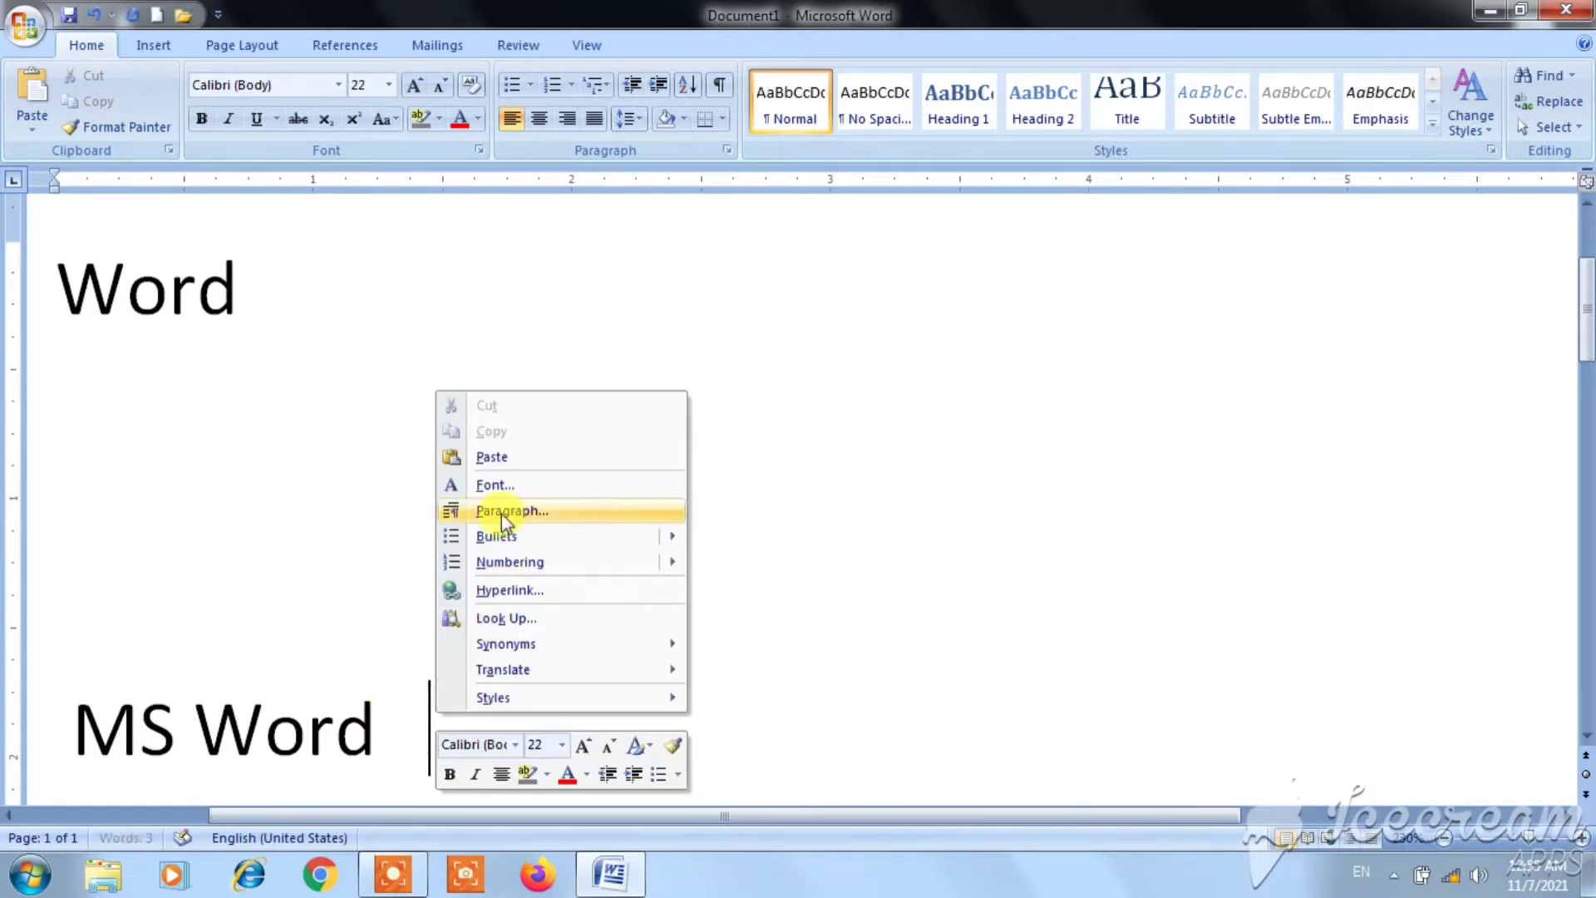
click(505, 466)
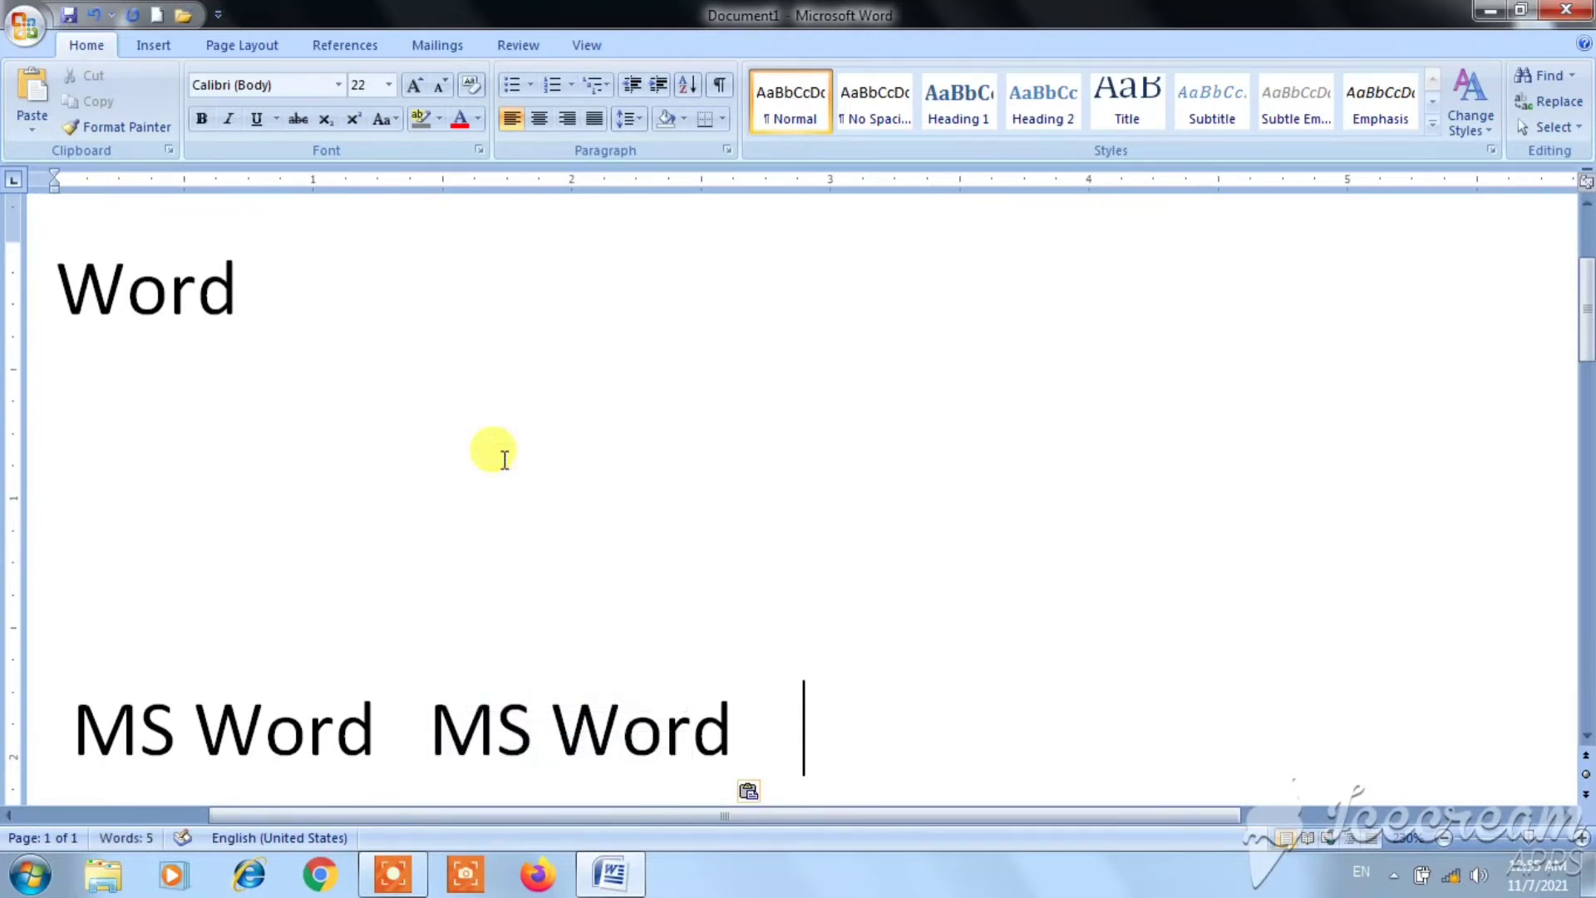
Copy "Word" from the first line and paste it at the end of the lower line, after the second "MS Word"
drag(240, 284, 50, 299)
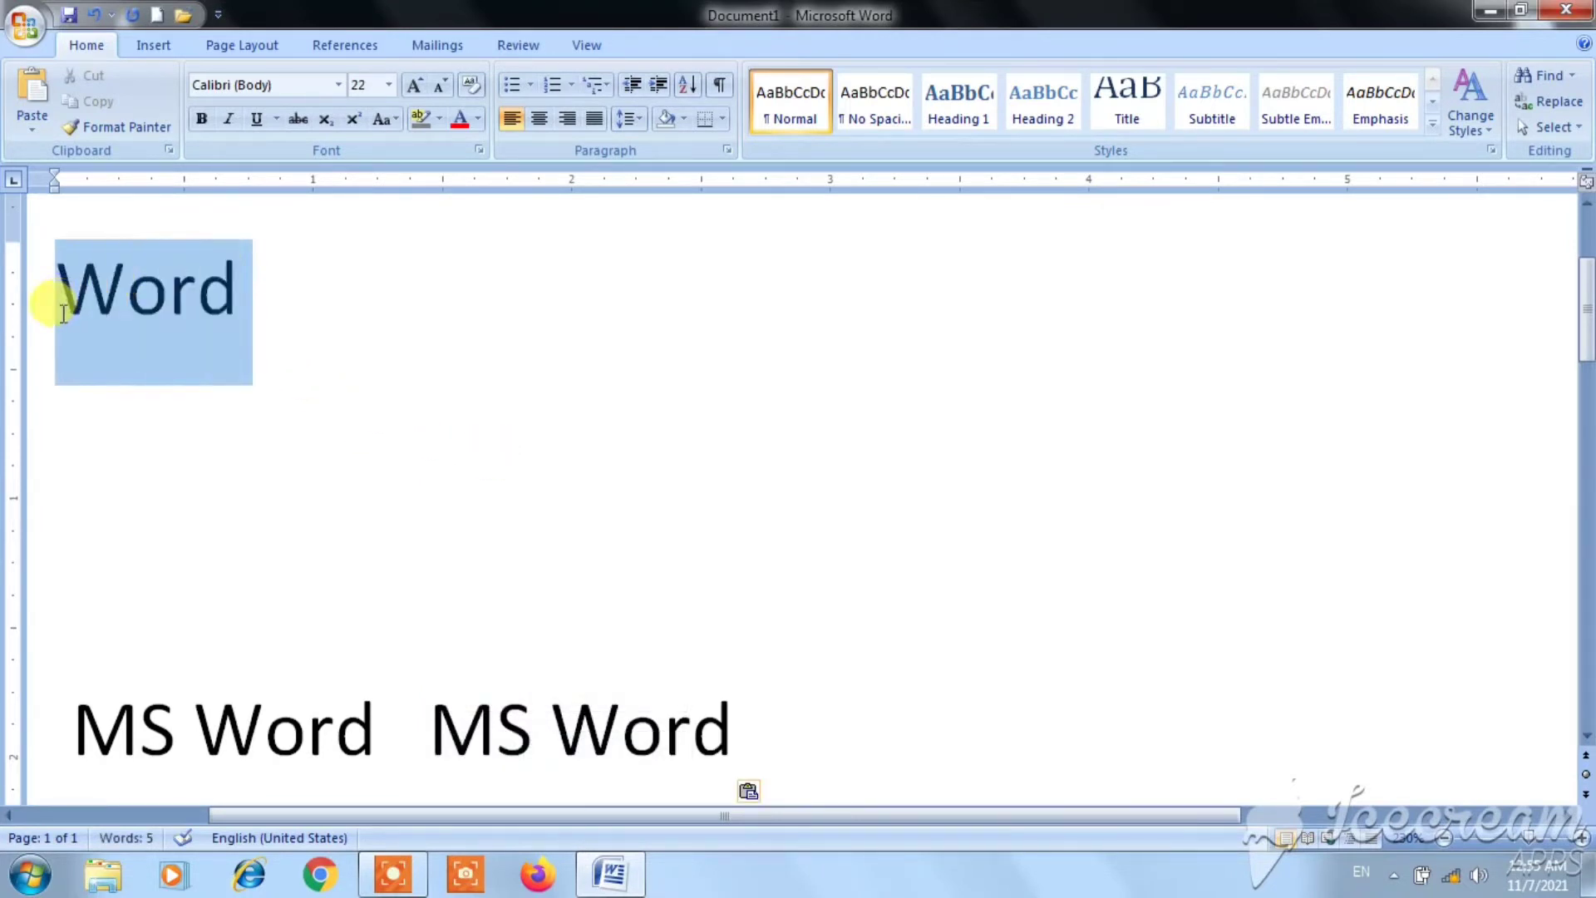
right_click(183, 306)
click(246, 346)
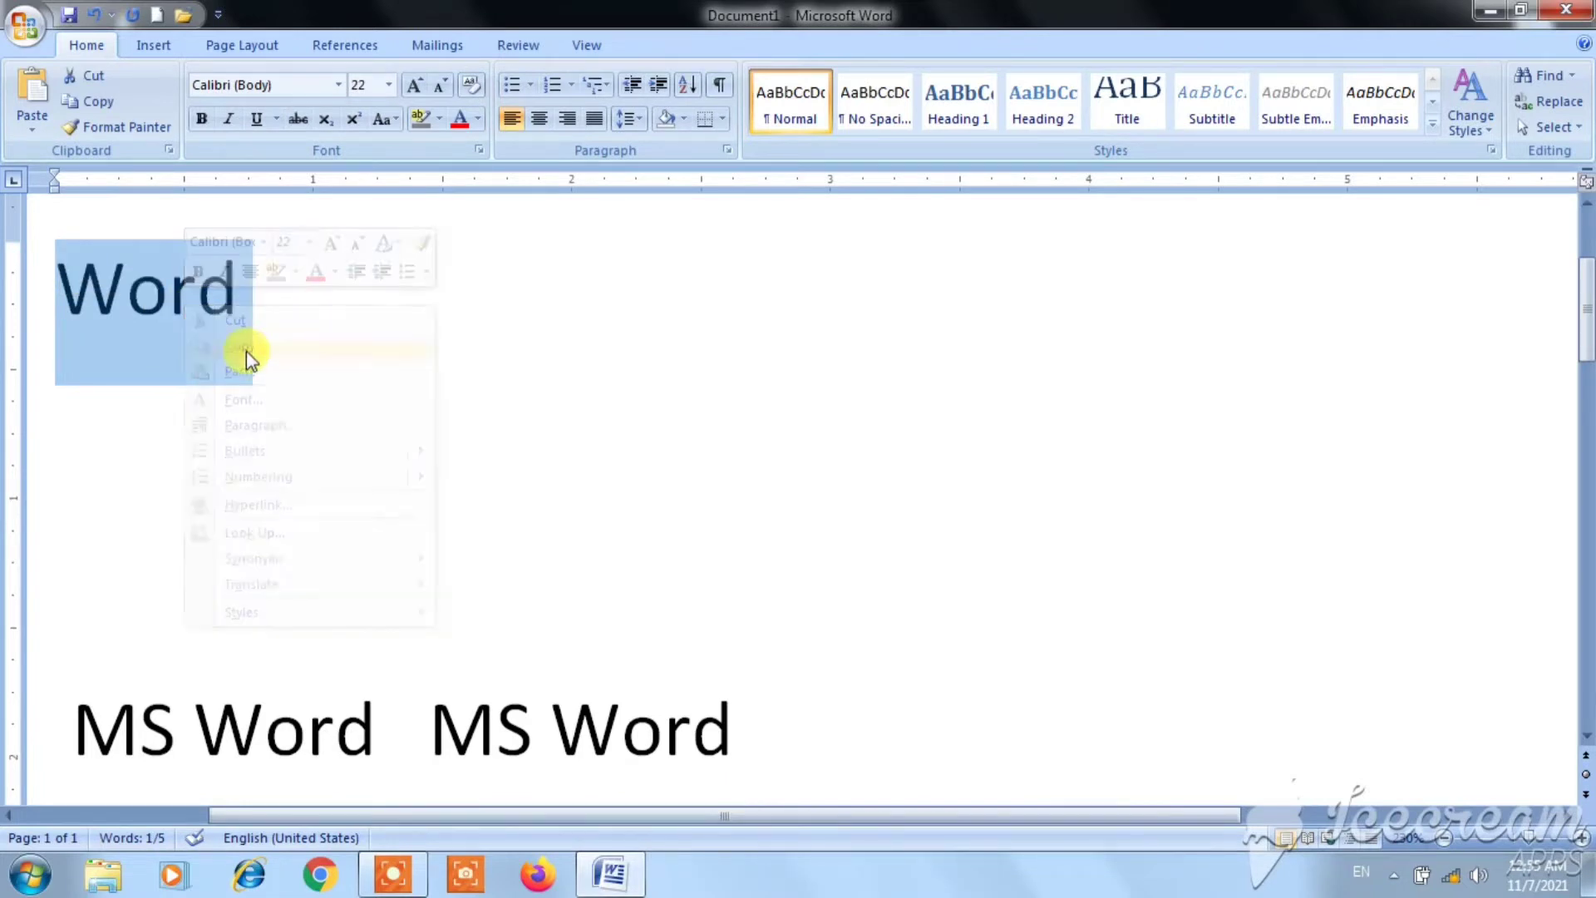
click(740, 725)
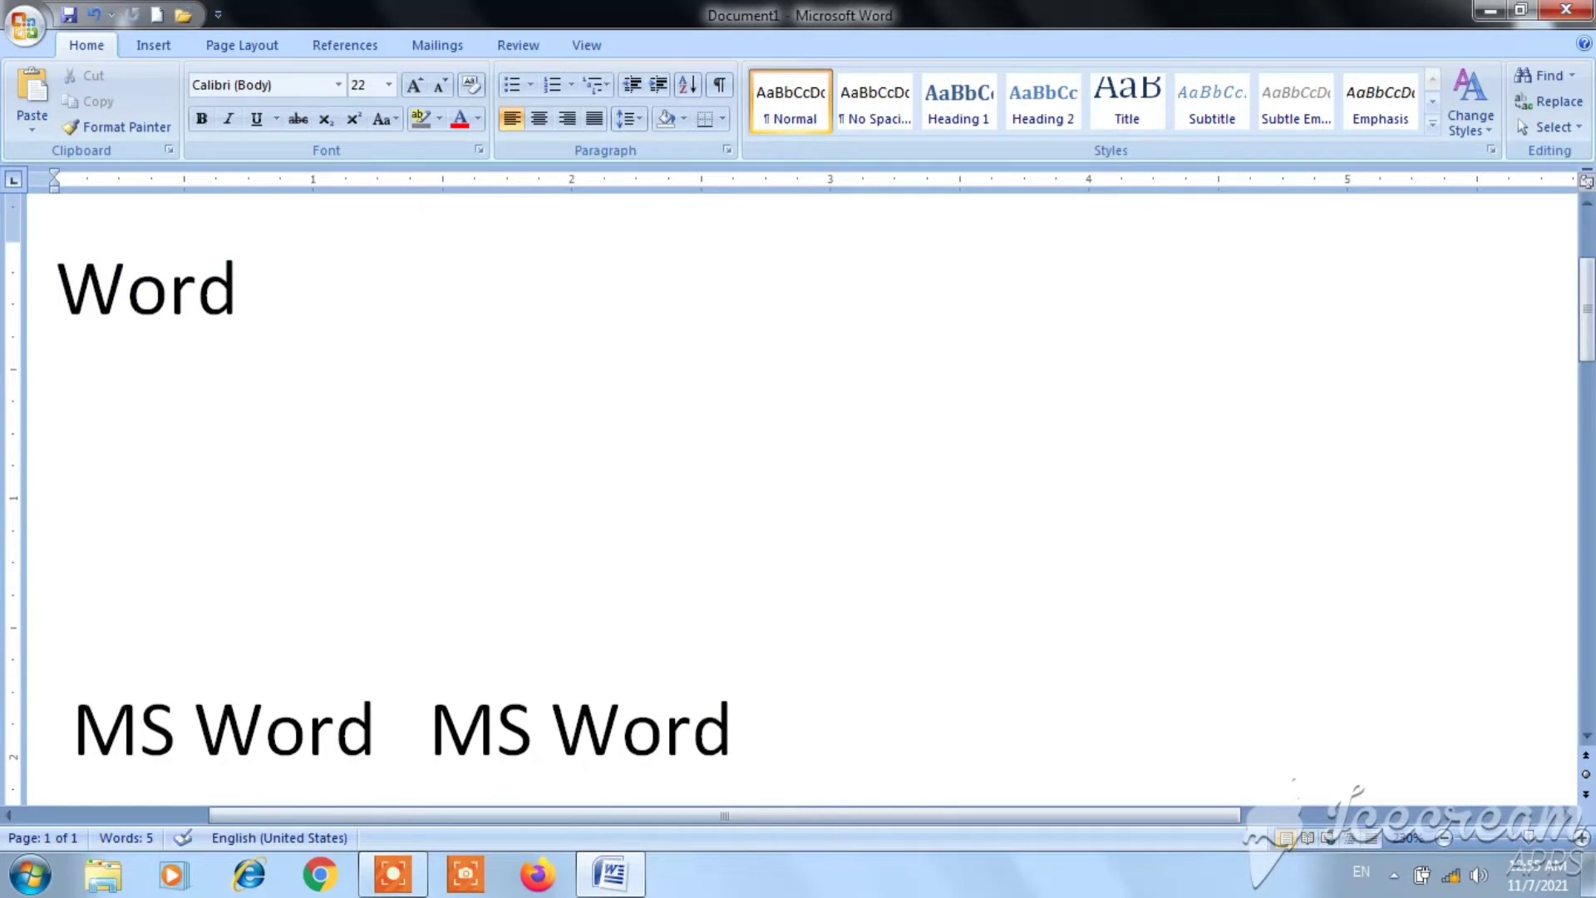
right_click(788, 722)
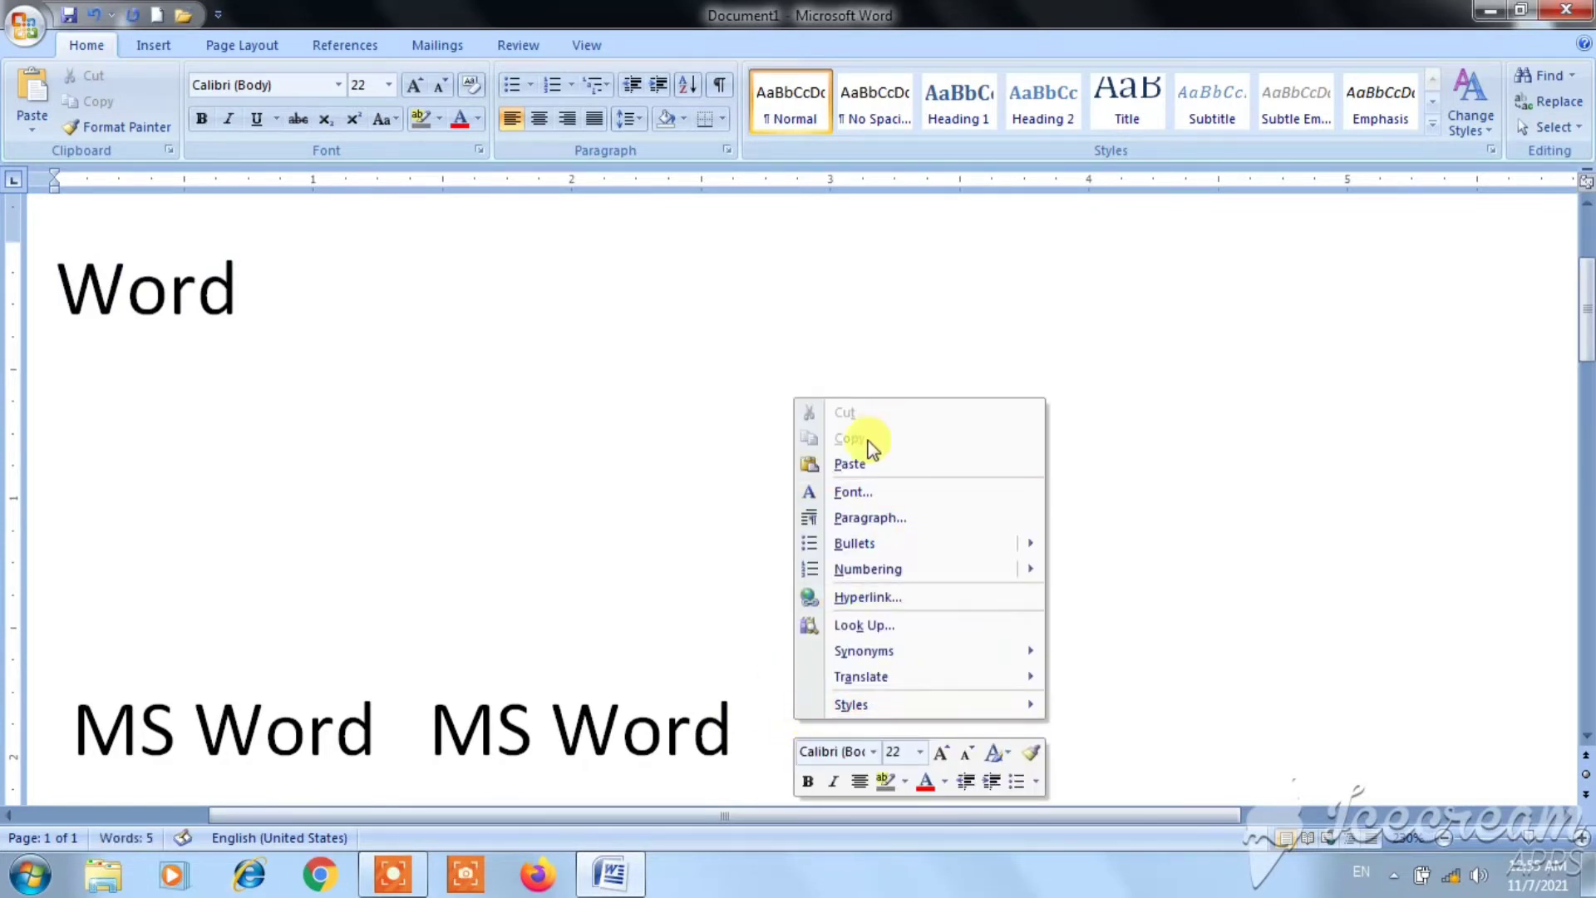
click(850, 464)
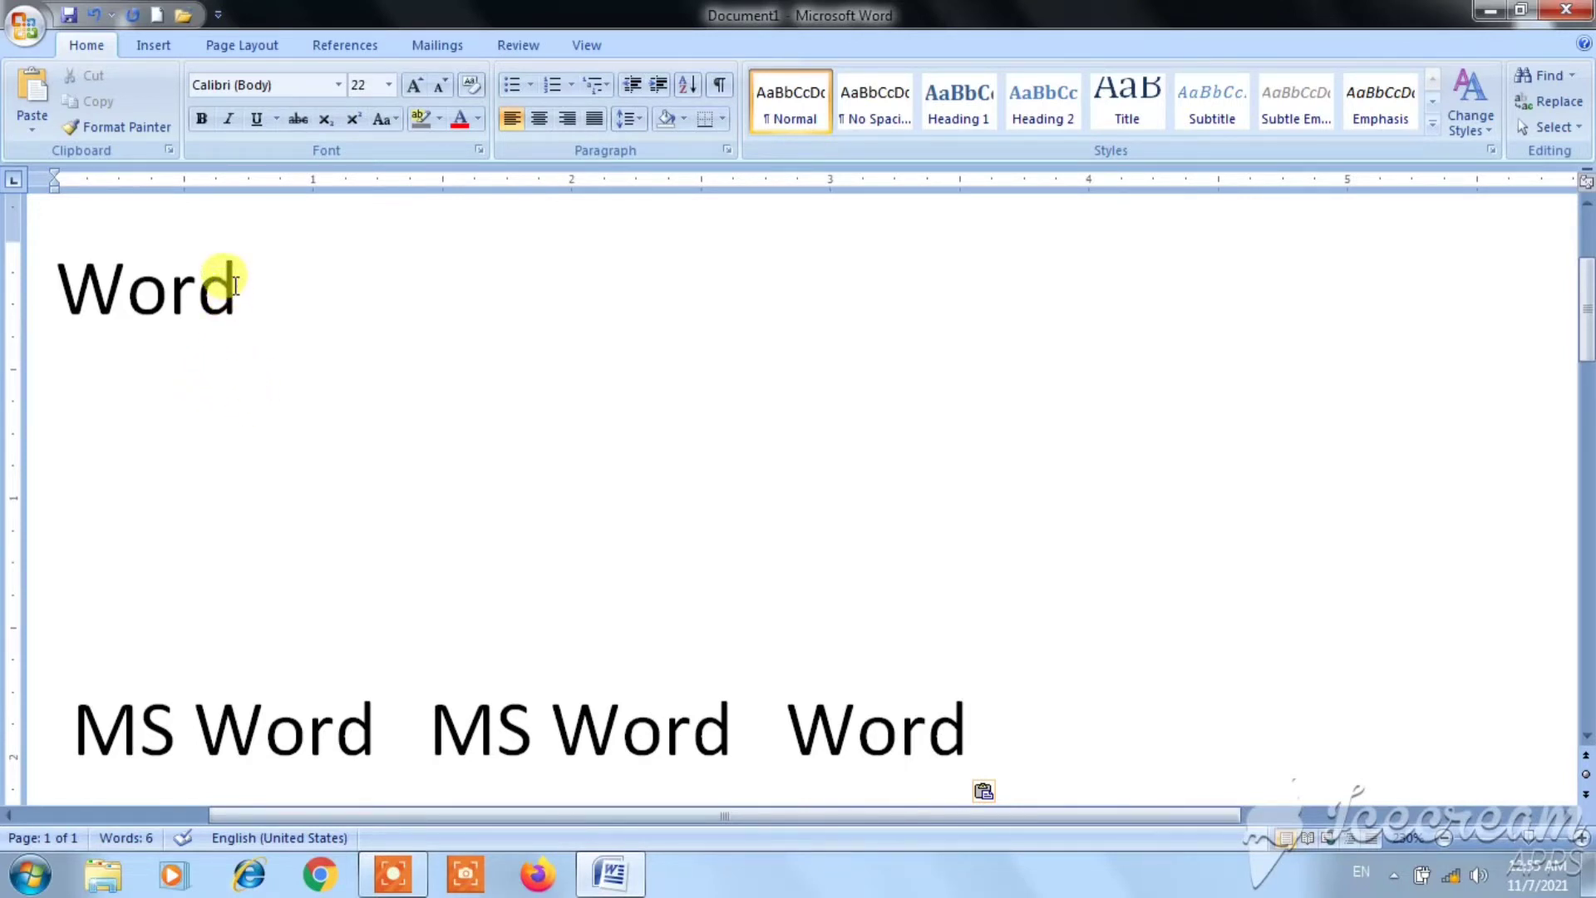
Select "Word" on the first line from its last letter back to its first
click(60, 286)
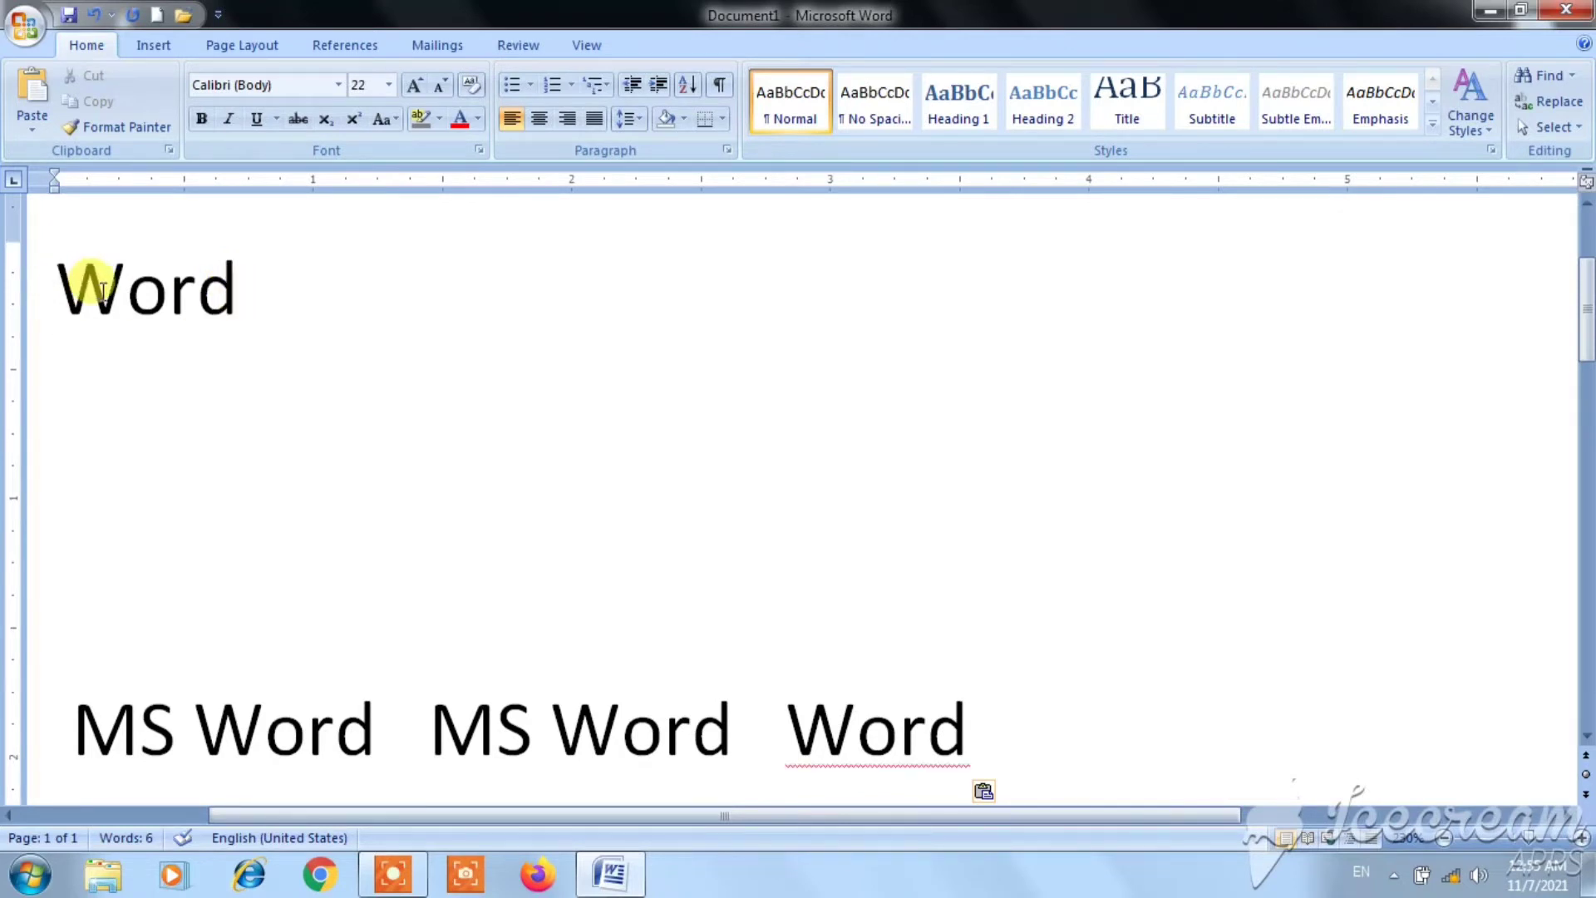
click(237, 285)
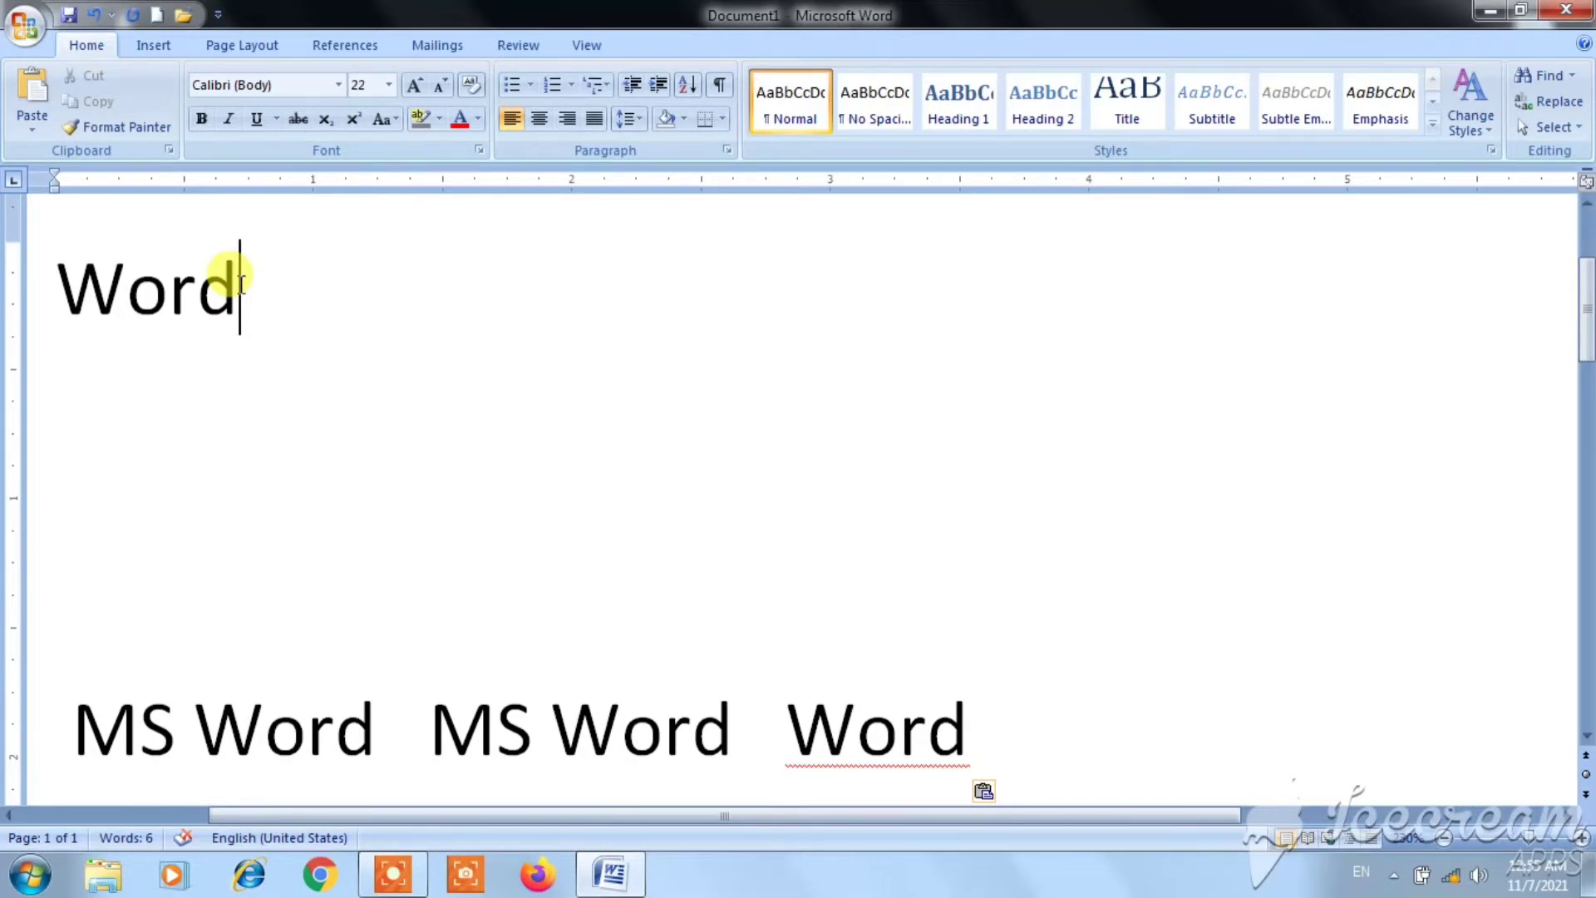
drag(239, 283, 88, 293)
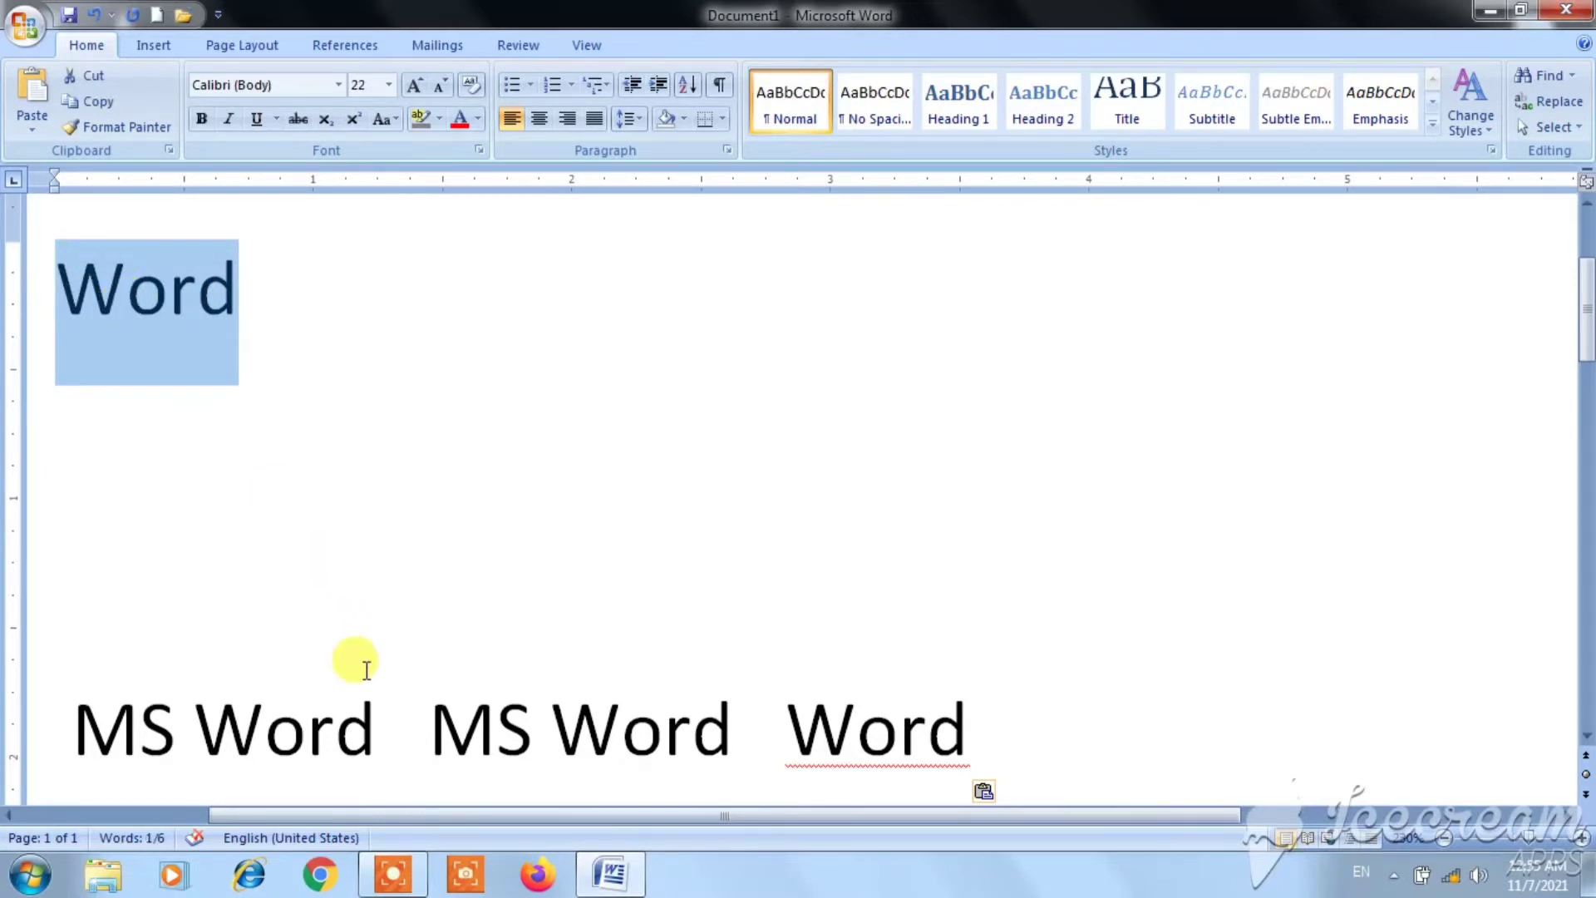
Select the whole lower line "MS Word MS Word Word" from its end back to its start, and copy it
click(977, 727)
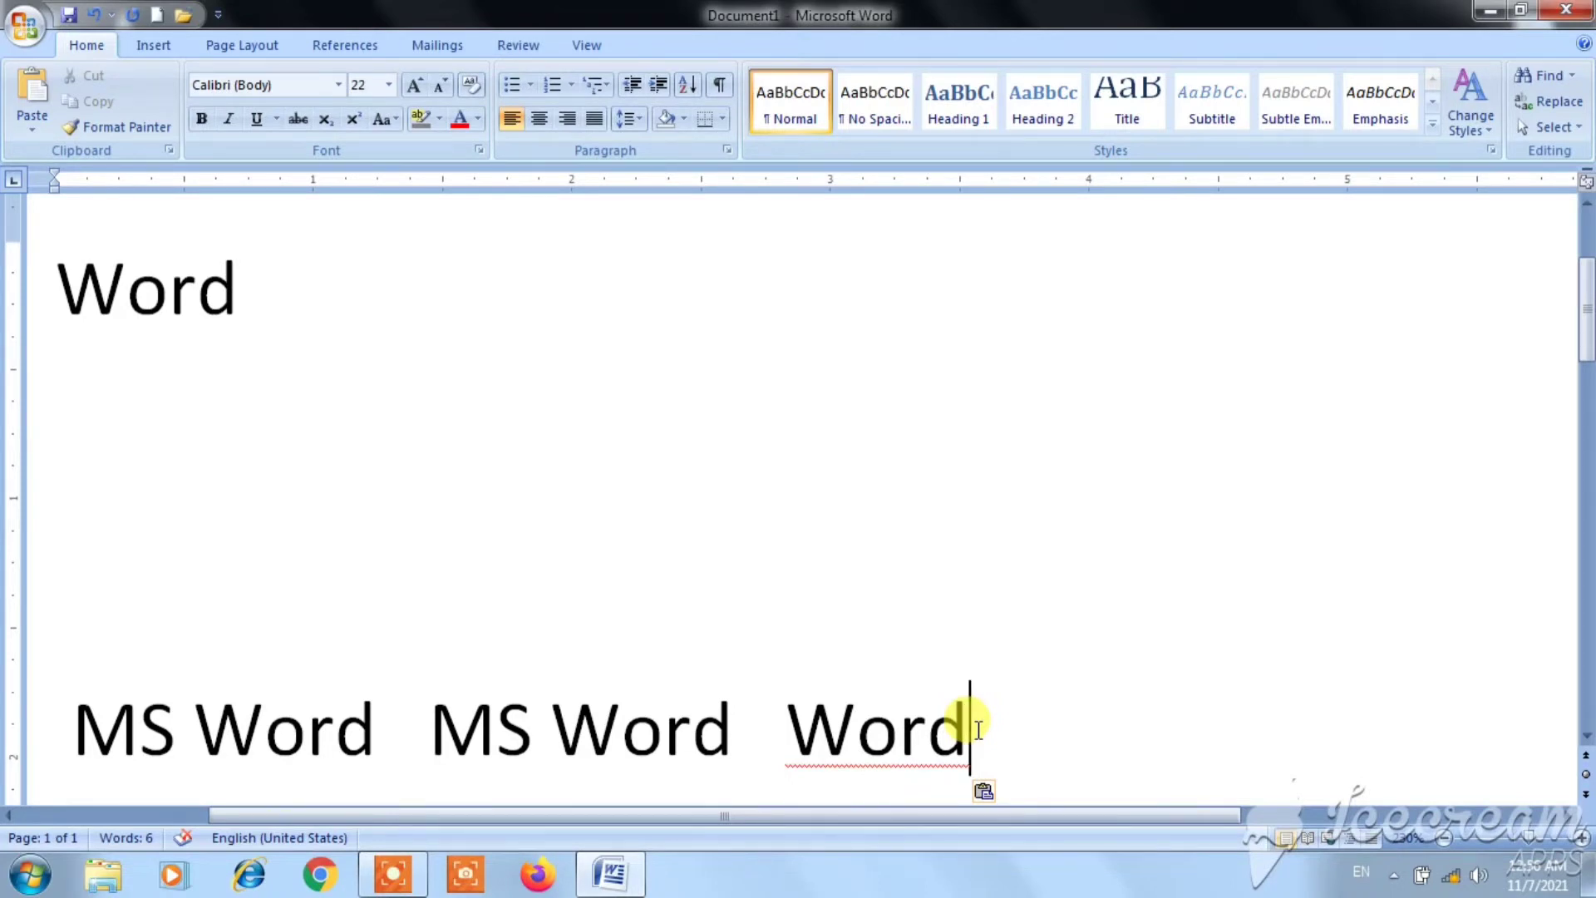
key(shift+Left)
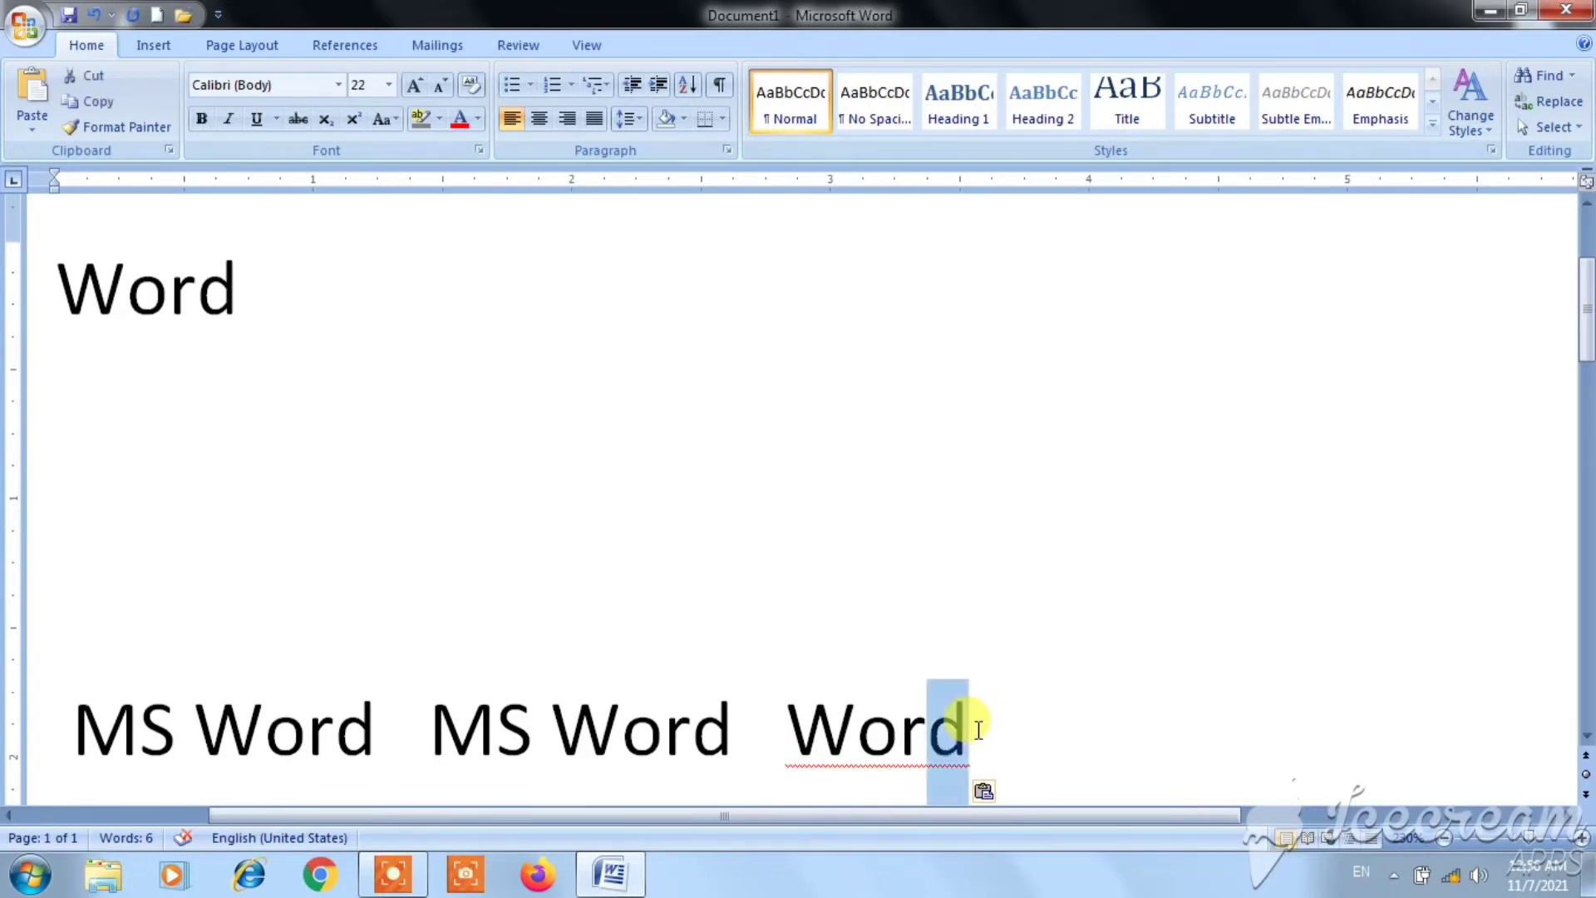
key(shift+Left)
key(shift+Left)
key(shift+Left)
key(shift+Left)
key(shift+Left)
key(shift+Left)
key(shift+Left)
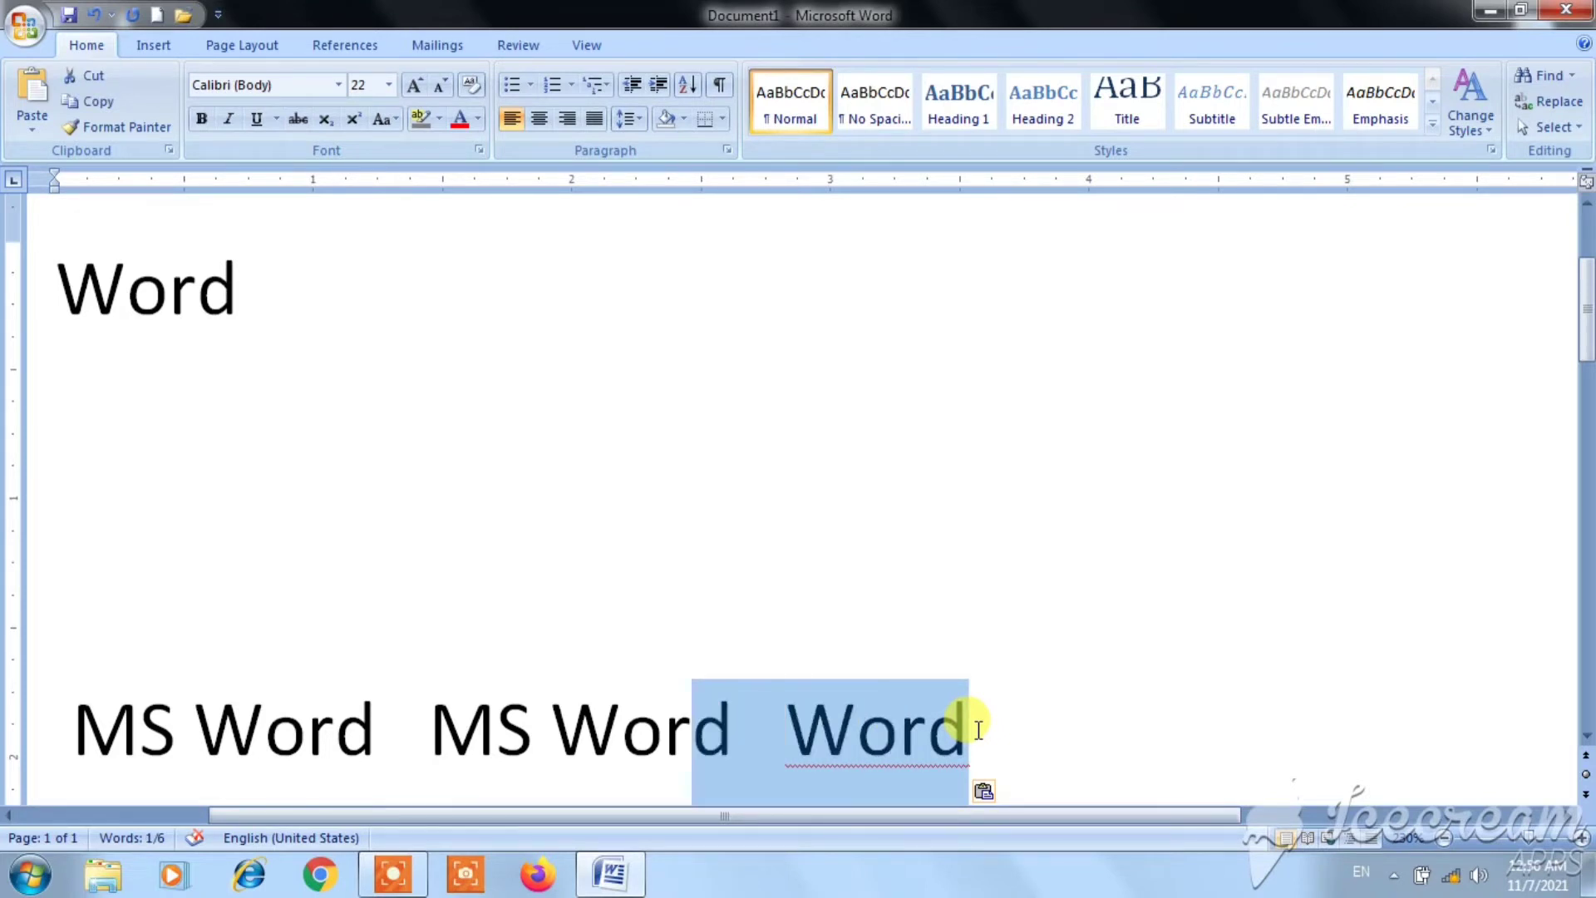
key(shift+Left)
key(shift+Left)
key(shift+Left)
key(shift+Left)
key(shift+Left)
key(shift+Left)
key(shift+Left)
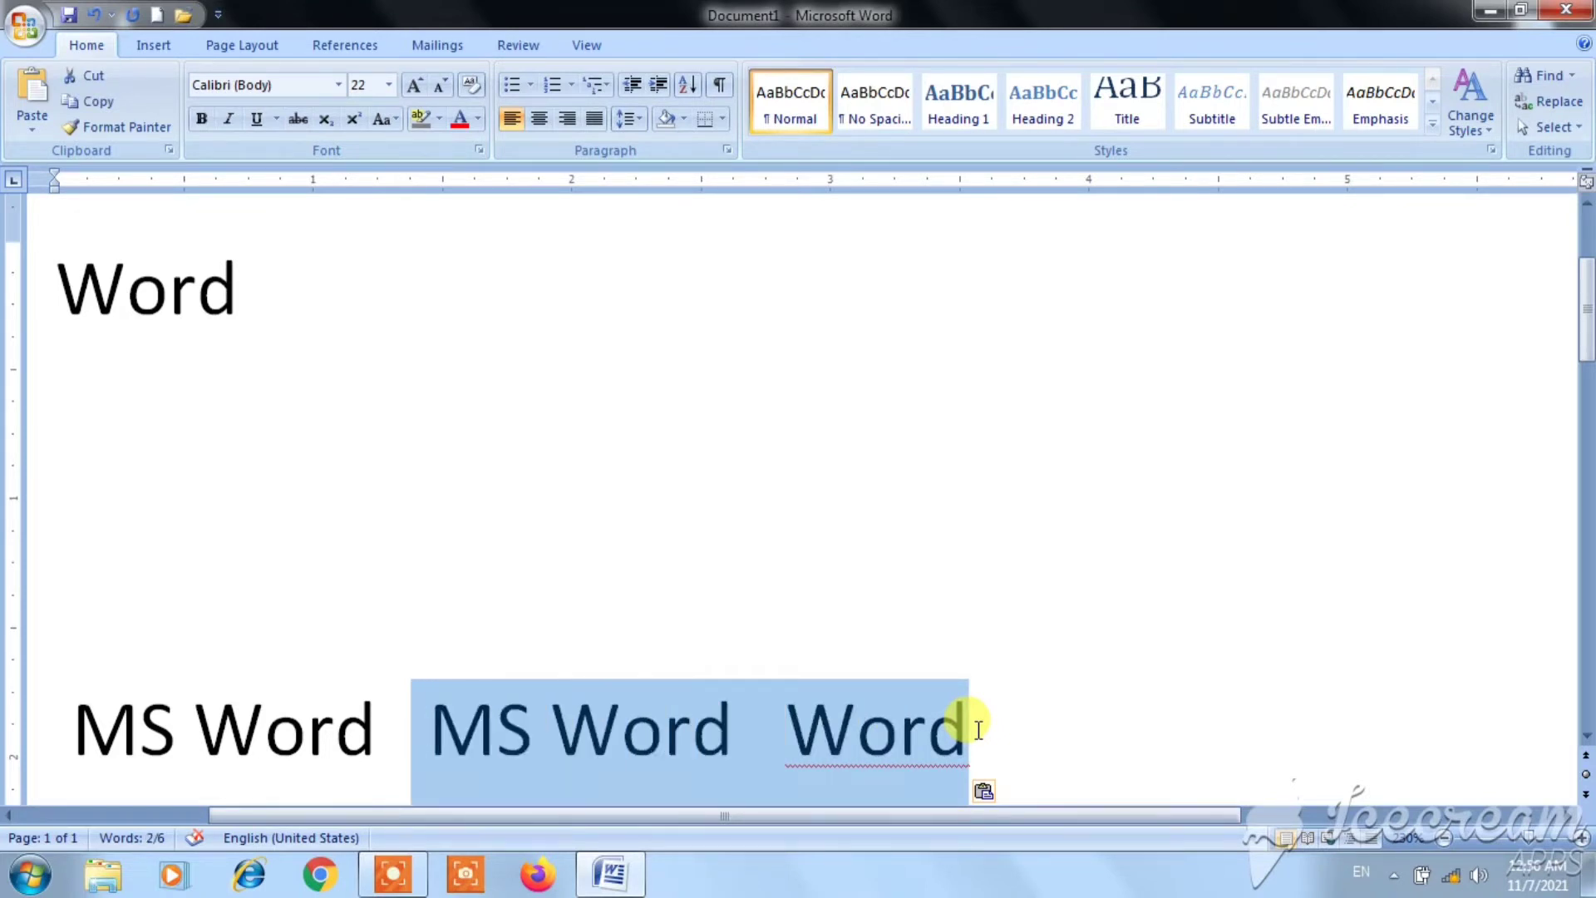
key(shift+Left)
key(shift+Left)
key(shift+Left)
key(shift+Left)
key(shift+Left)
key(shift+Home)
key(ctrl+c)
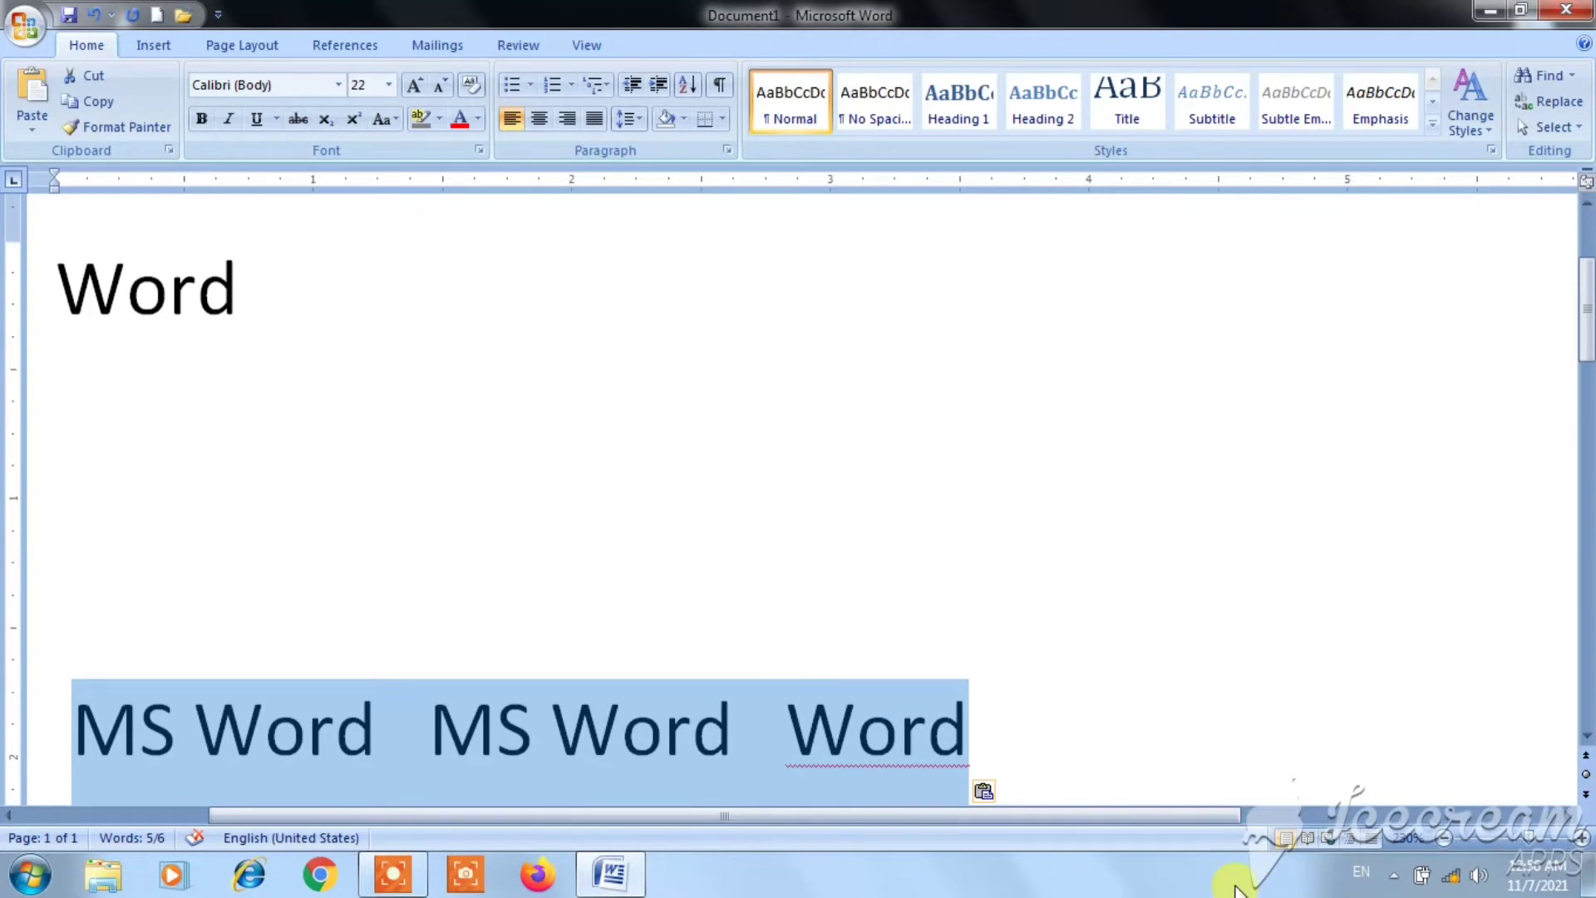
Paste the copied line "MS Word MS Word Word" after "Word" on the first line and dismiss the colour scheme prompt
click(279, 318)
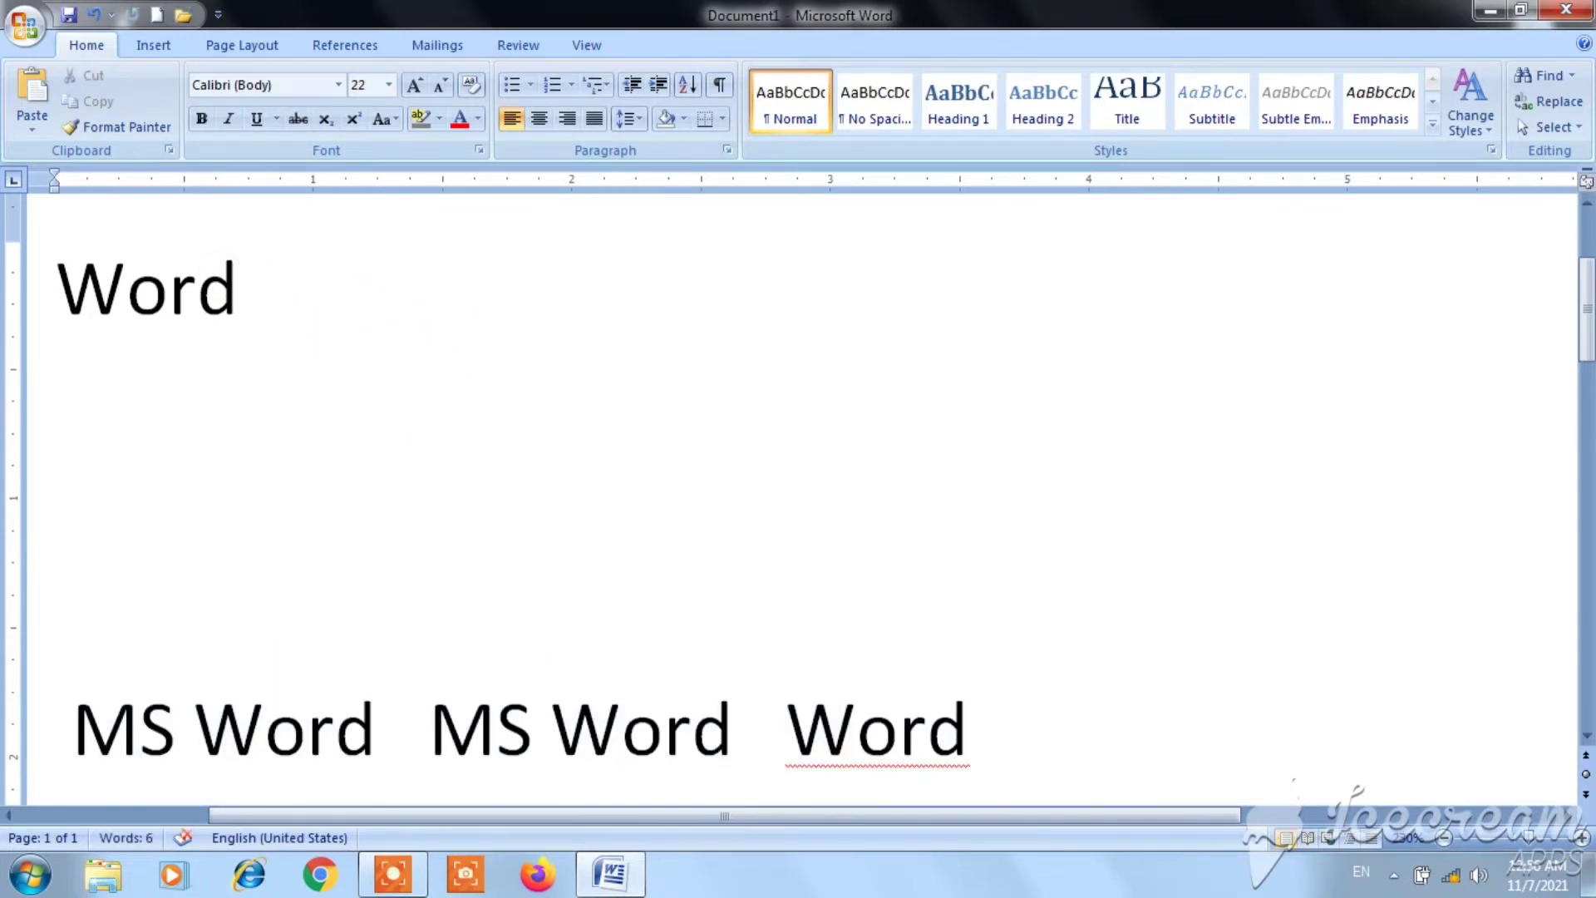
key(ctrl+v)
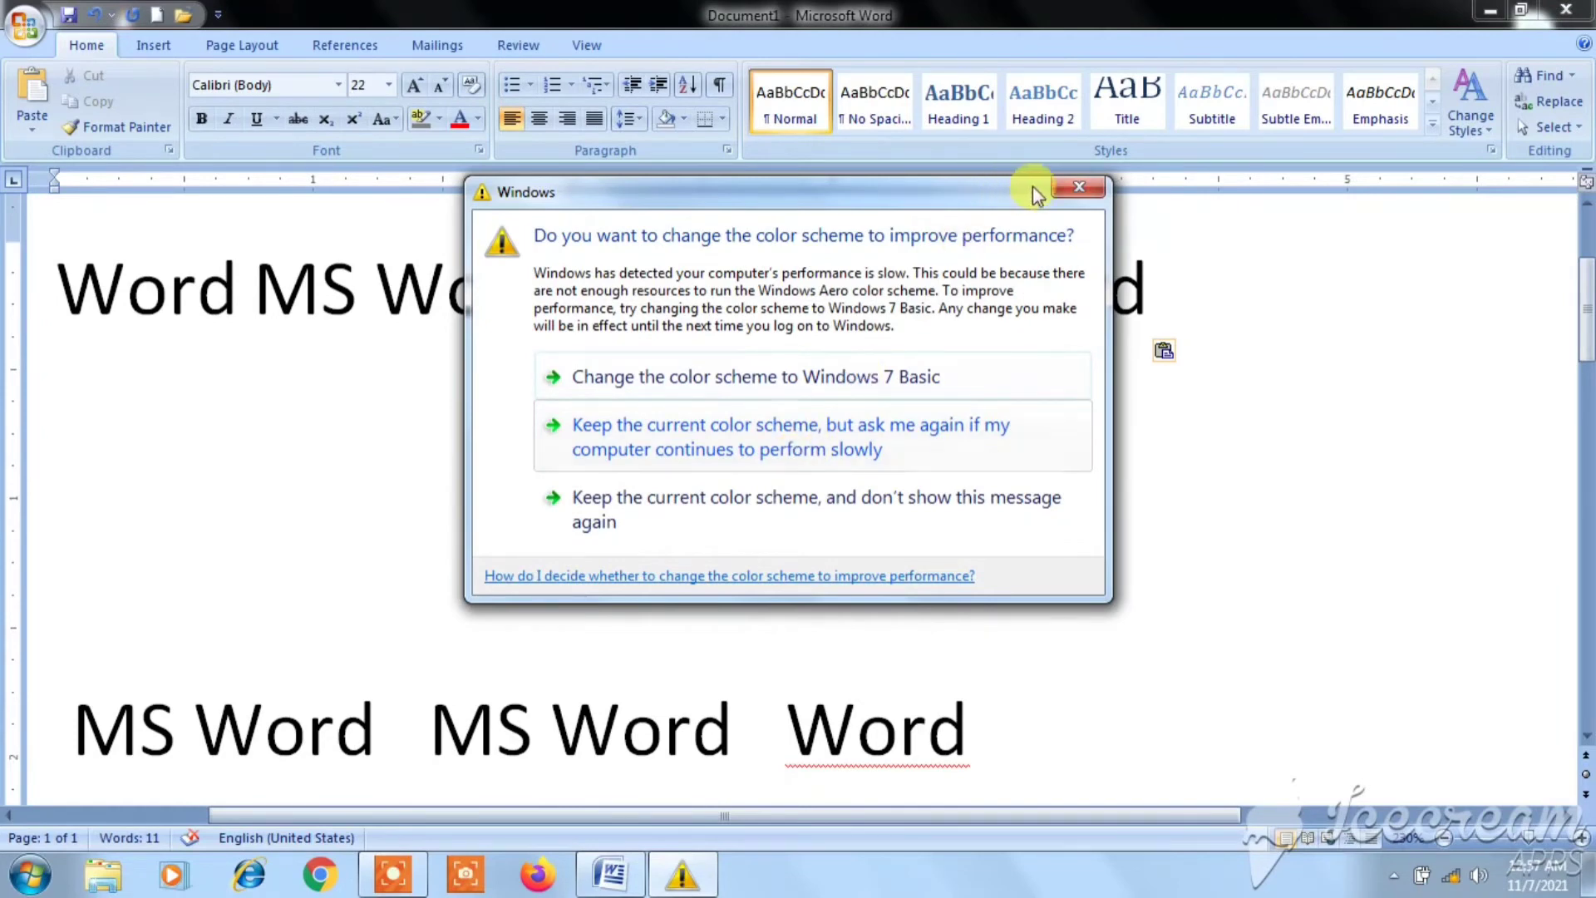
click(1076, 186)
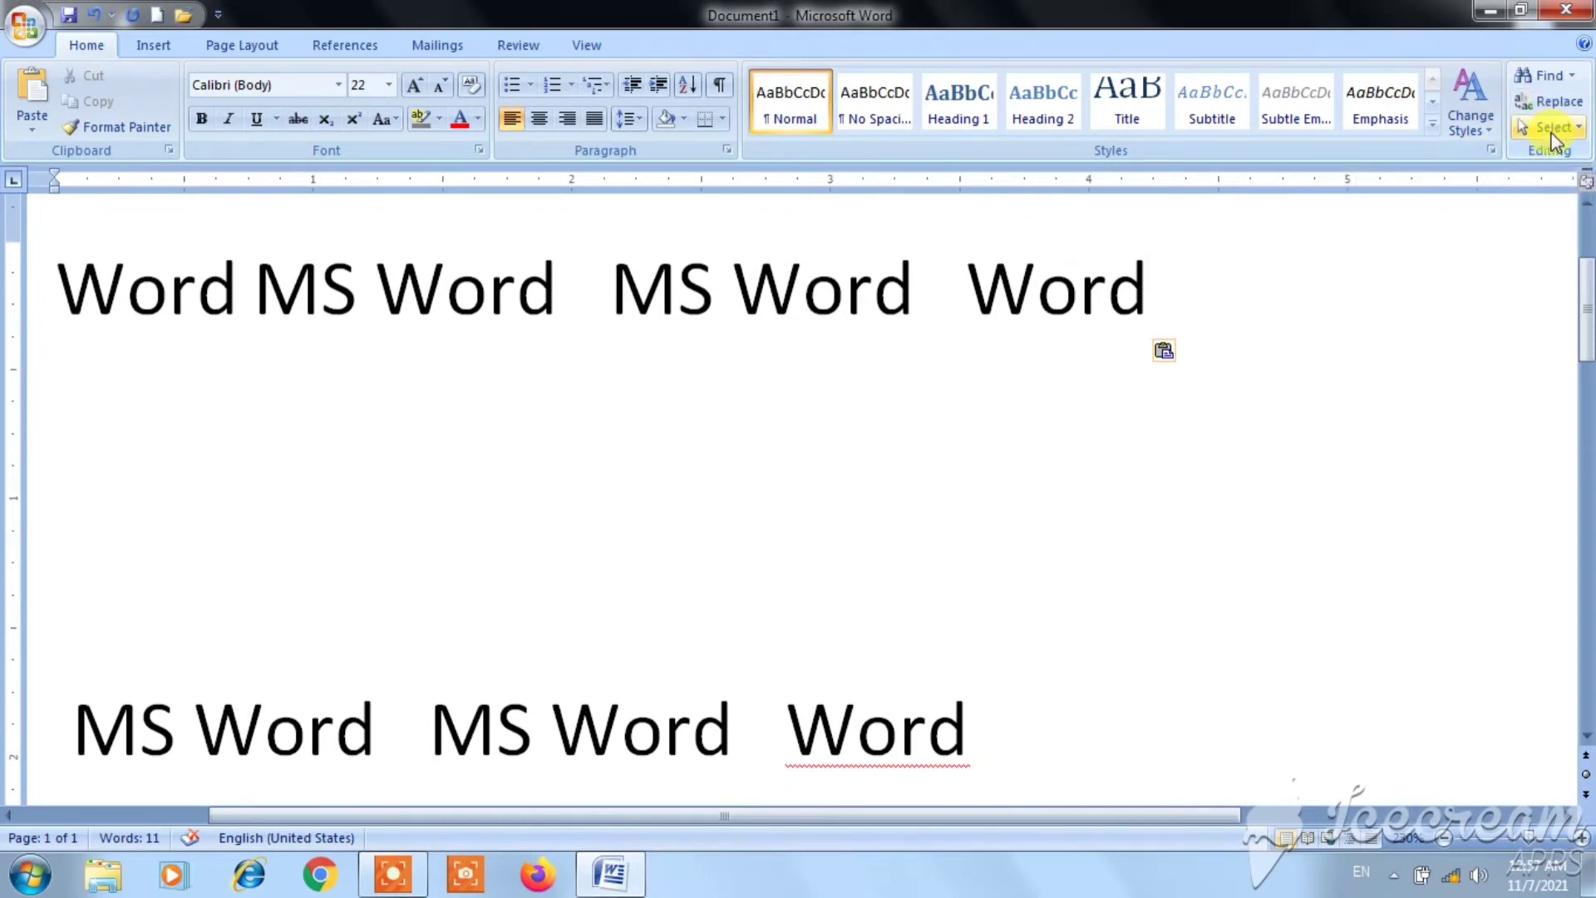
Search the document for "word", stepping through the matches on the lower line, and close the search
click(1538, 78)
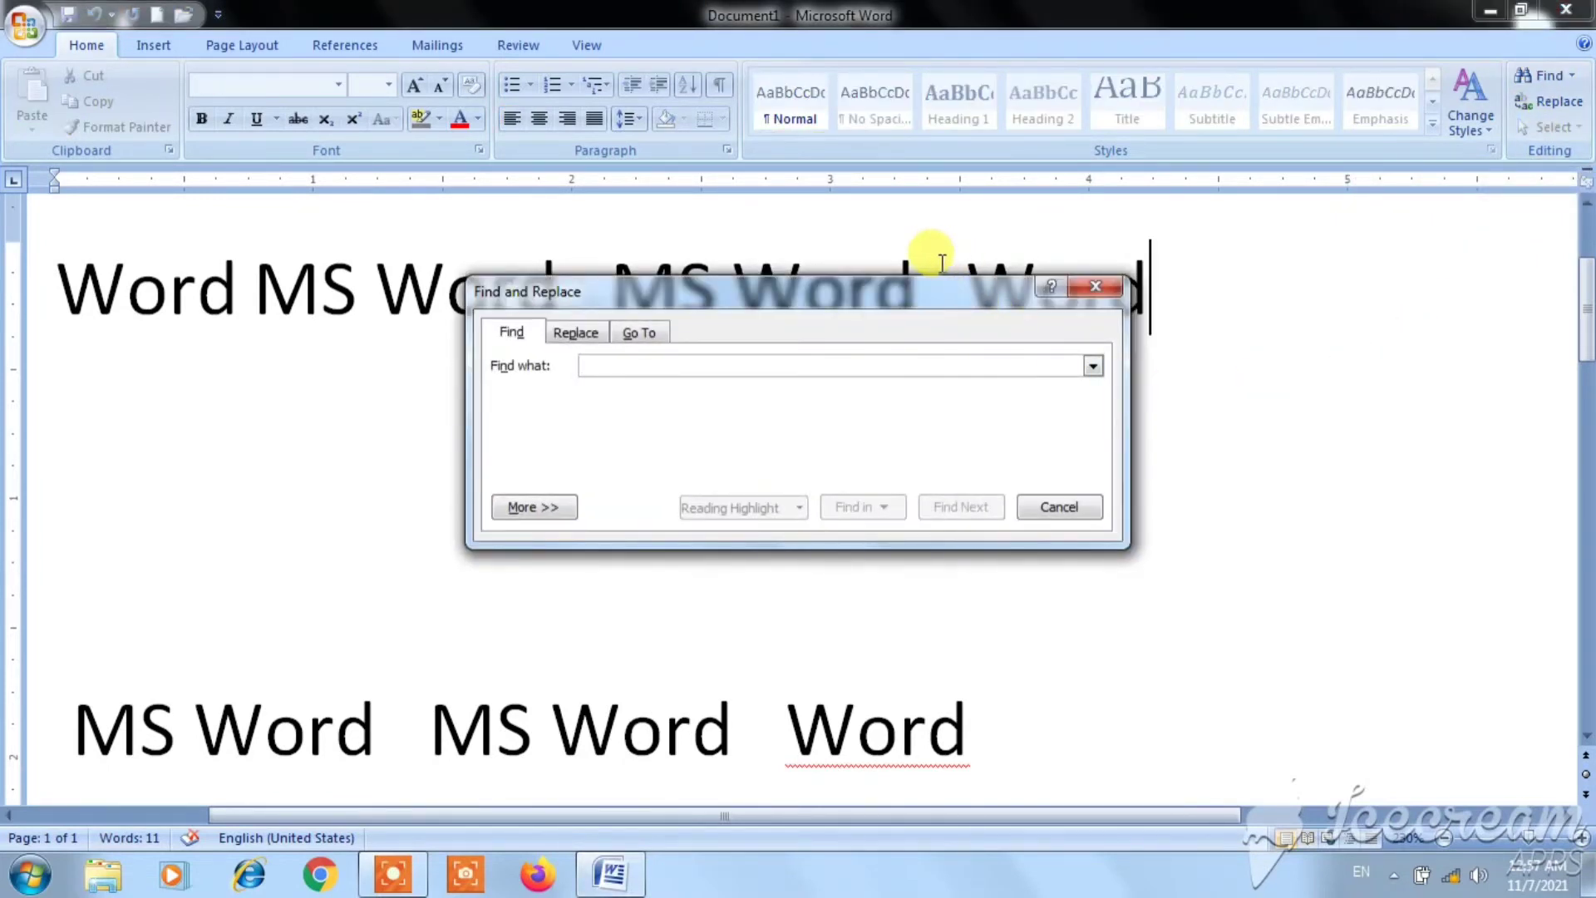
drag(901, 286, 1088, 398)
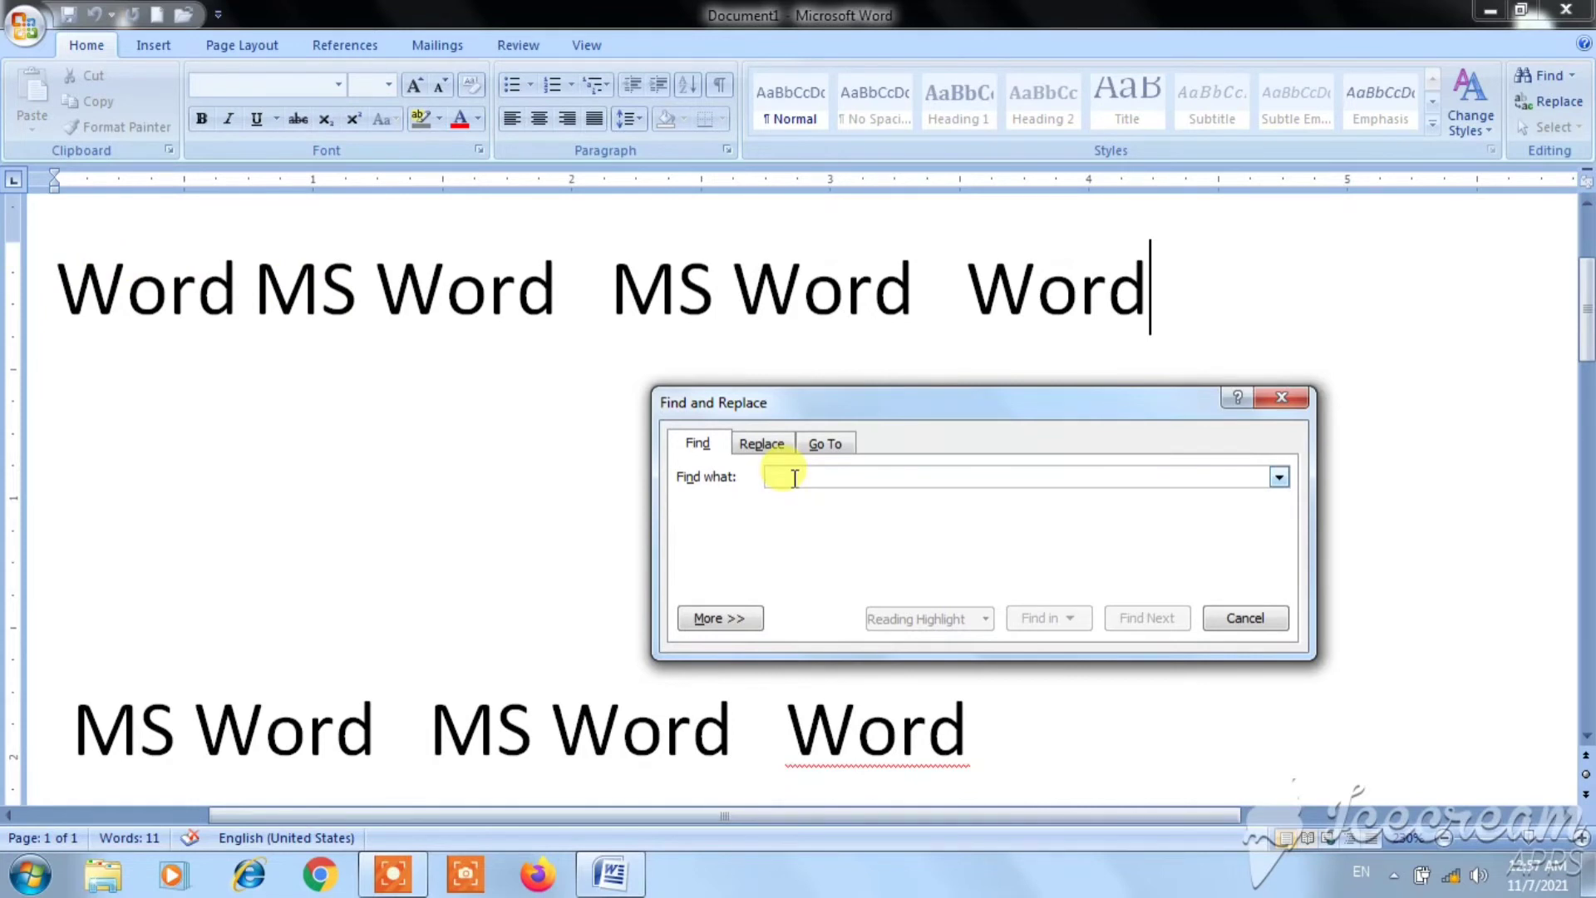
text(word)
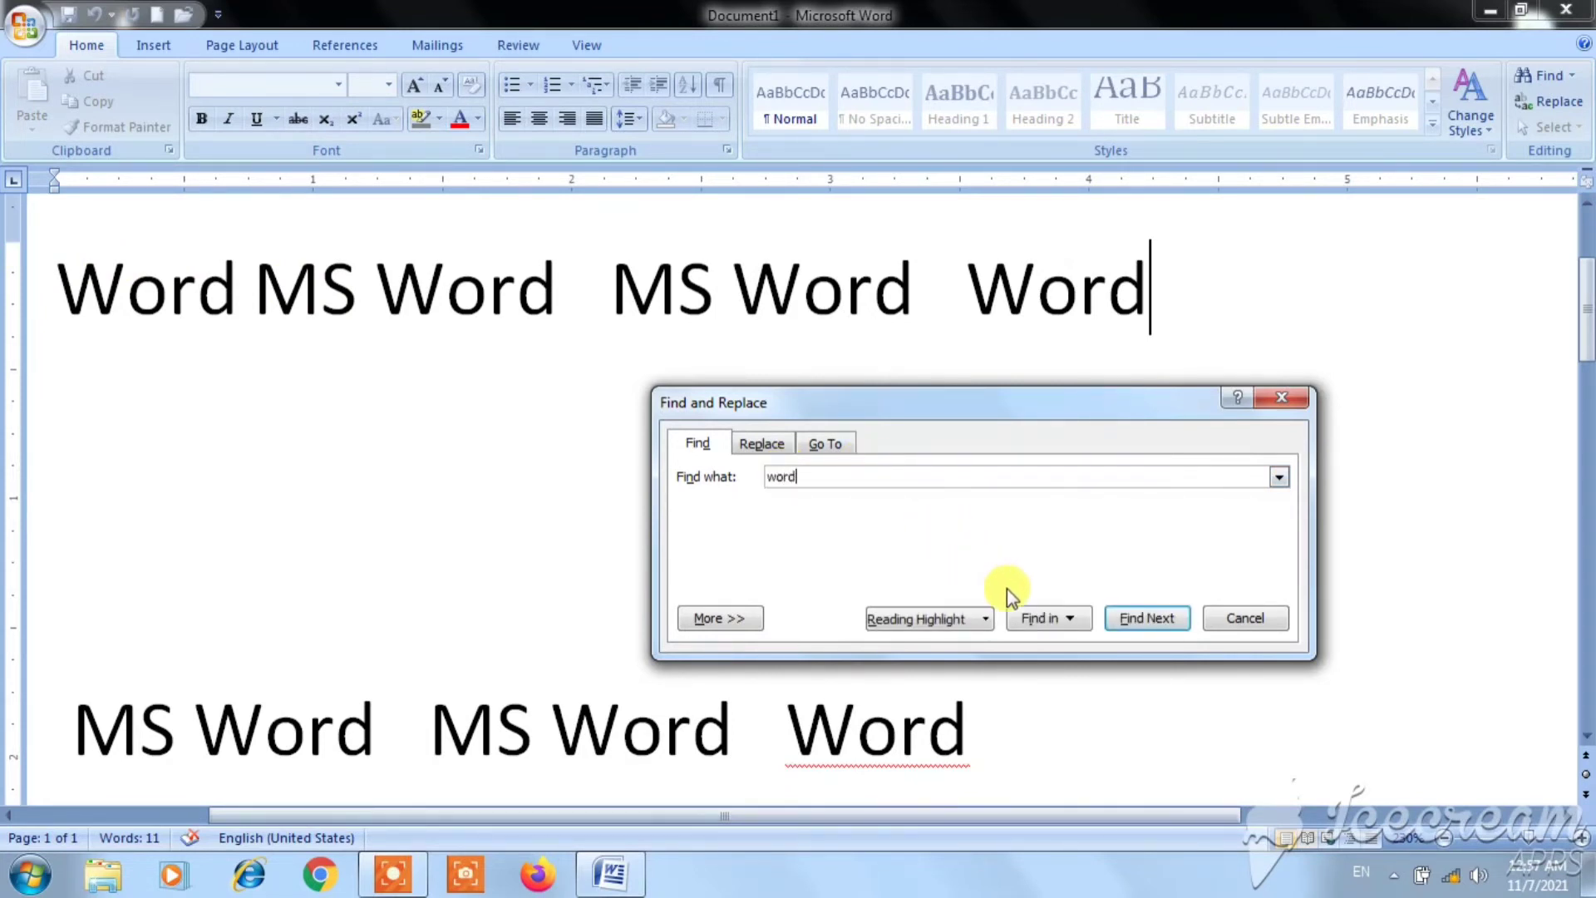
click(1139, 615)
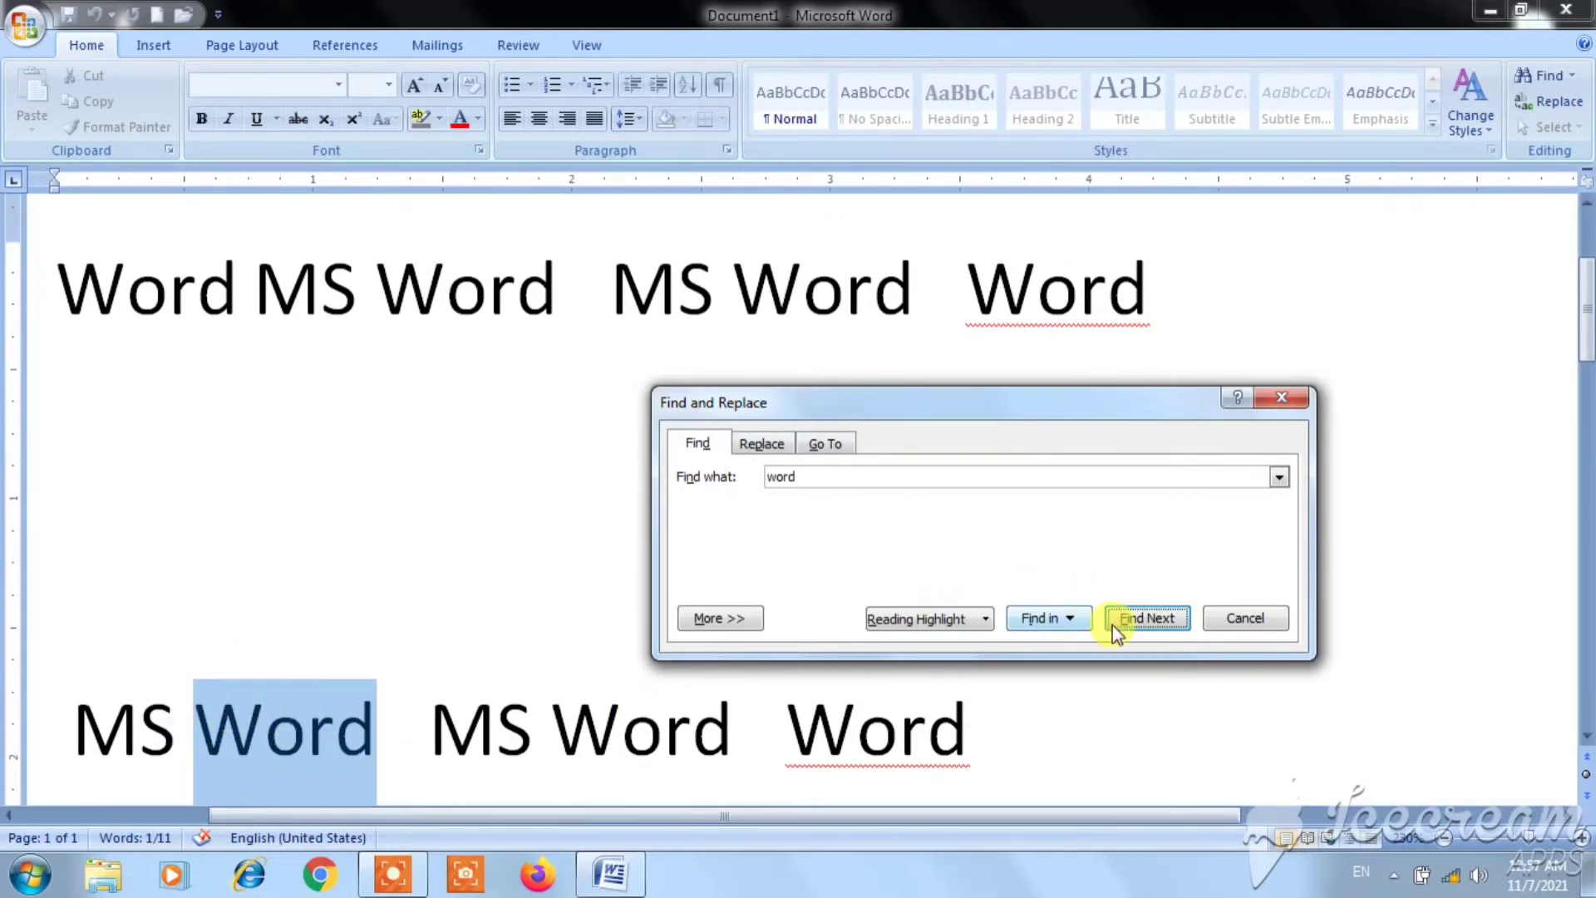
click(1145, 622)
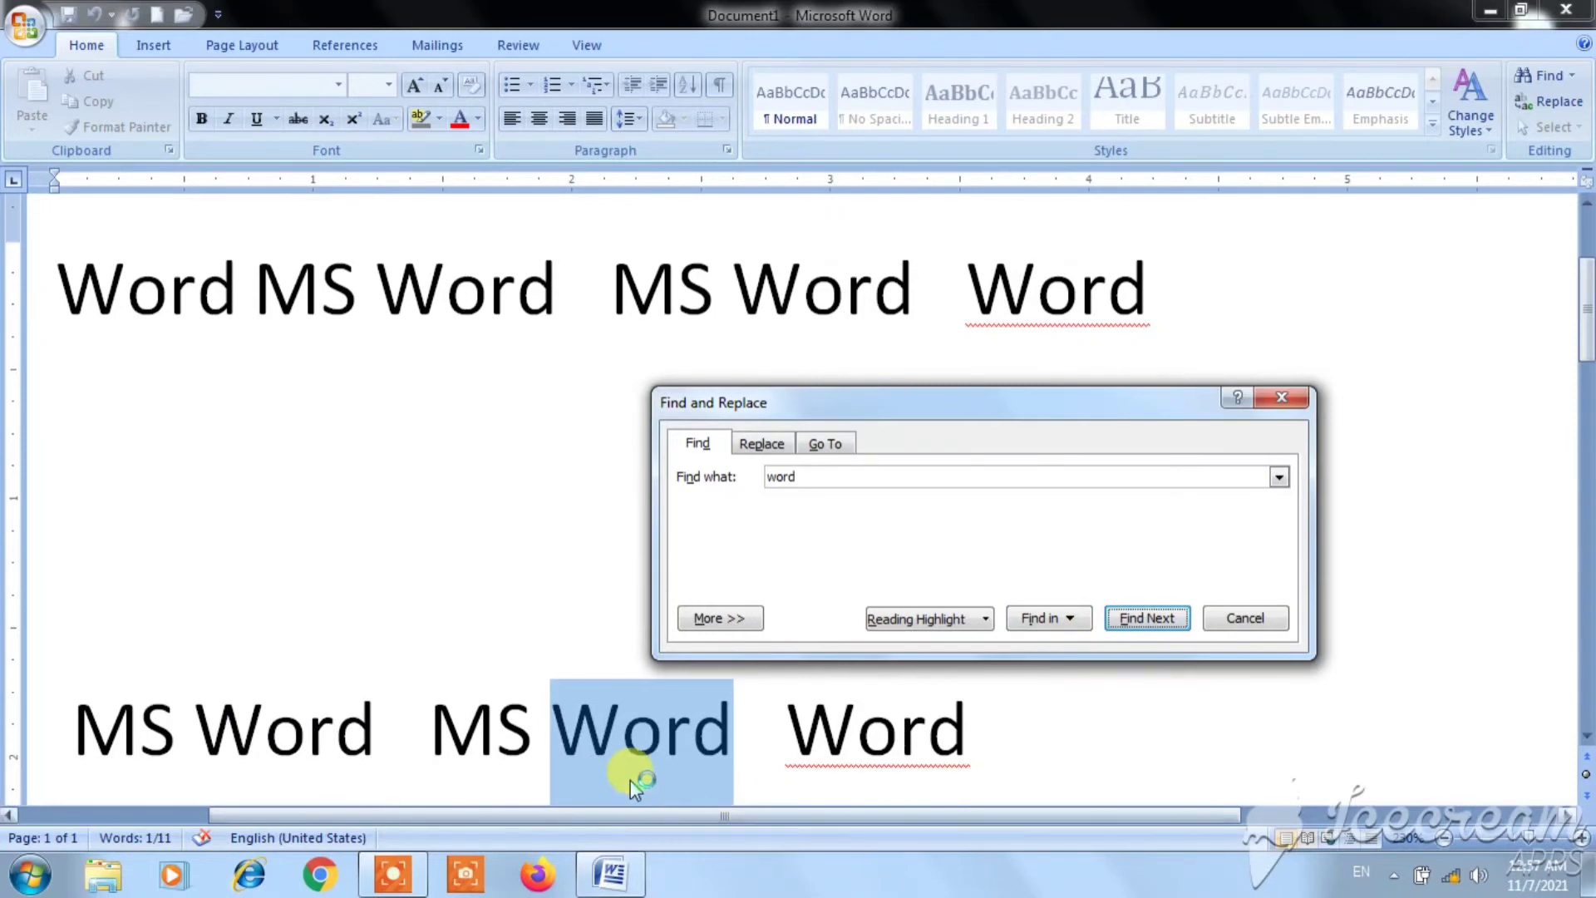
click(1146, 623)
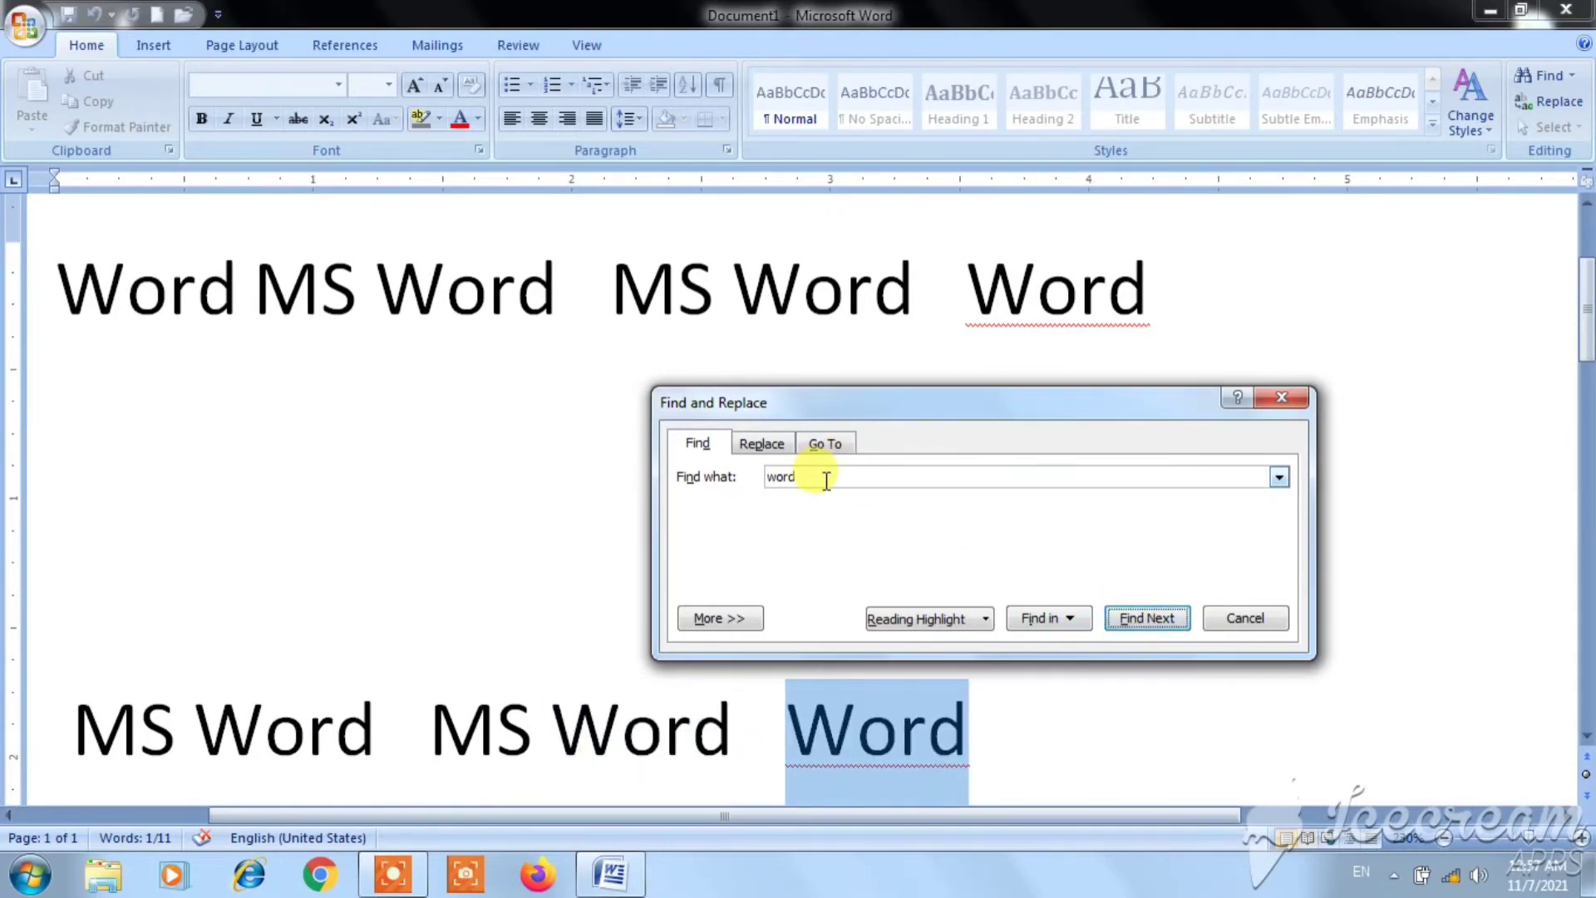
drag(823, 477, 628, 456)
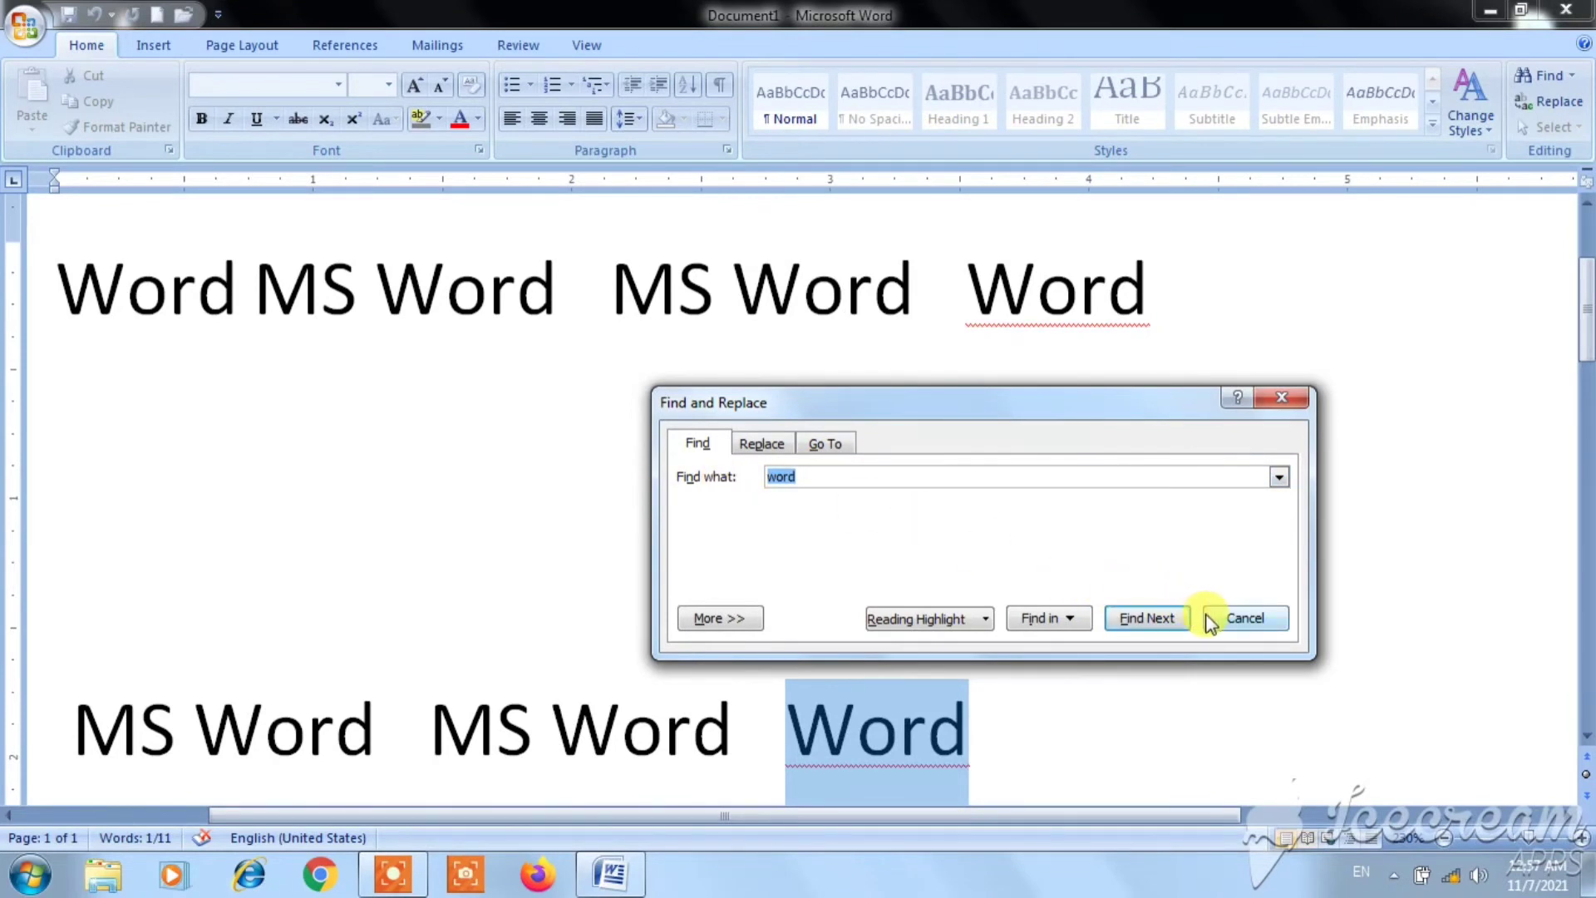
click(1230, 623)
Search for "m" from the start of the first line, step through every match in the document, and close the search
click(73, 291)
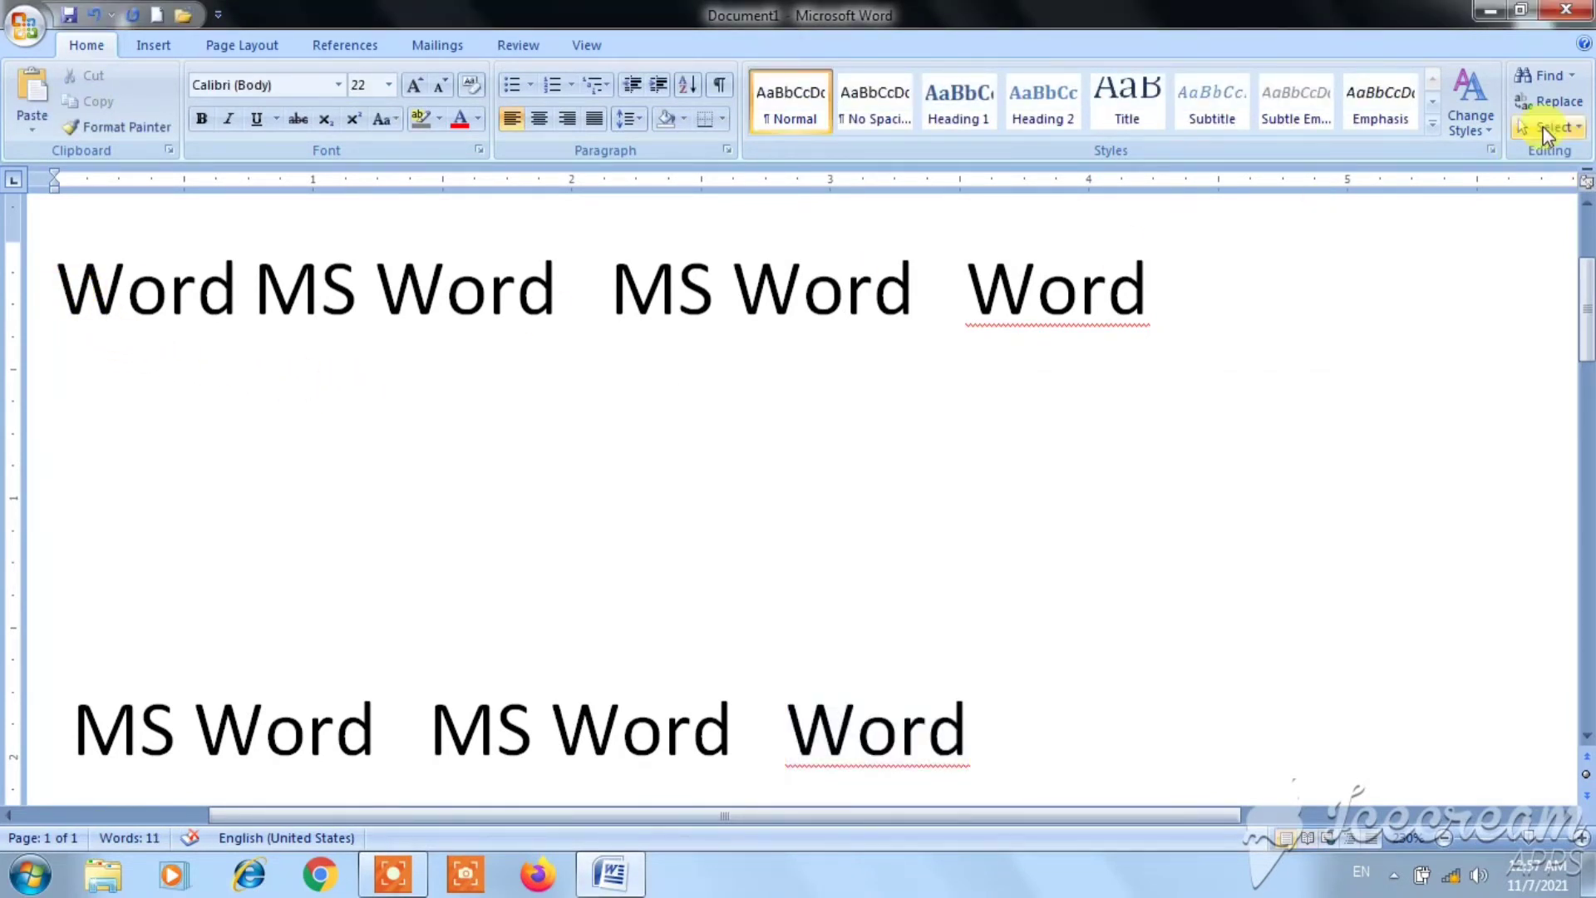
click(1549, 76)
click(803, 474)
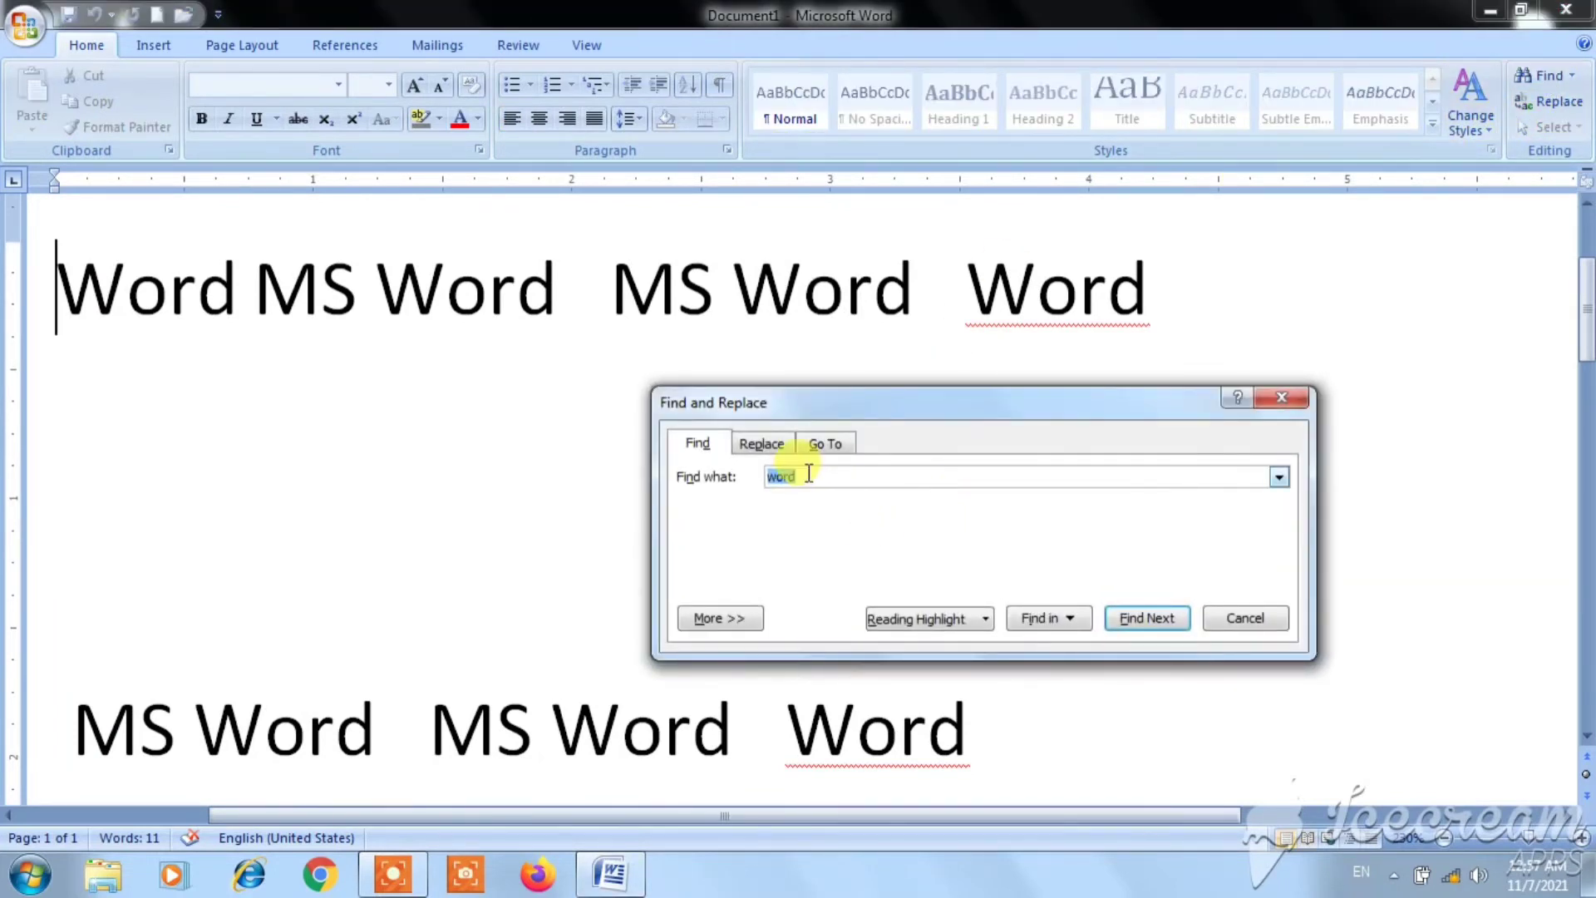
click(695, 479)
text(m)
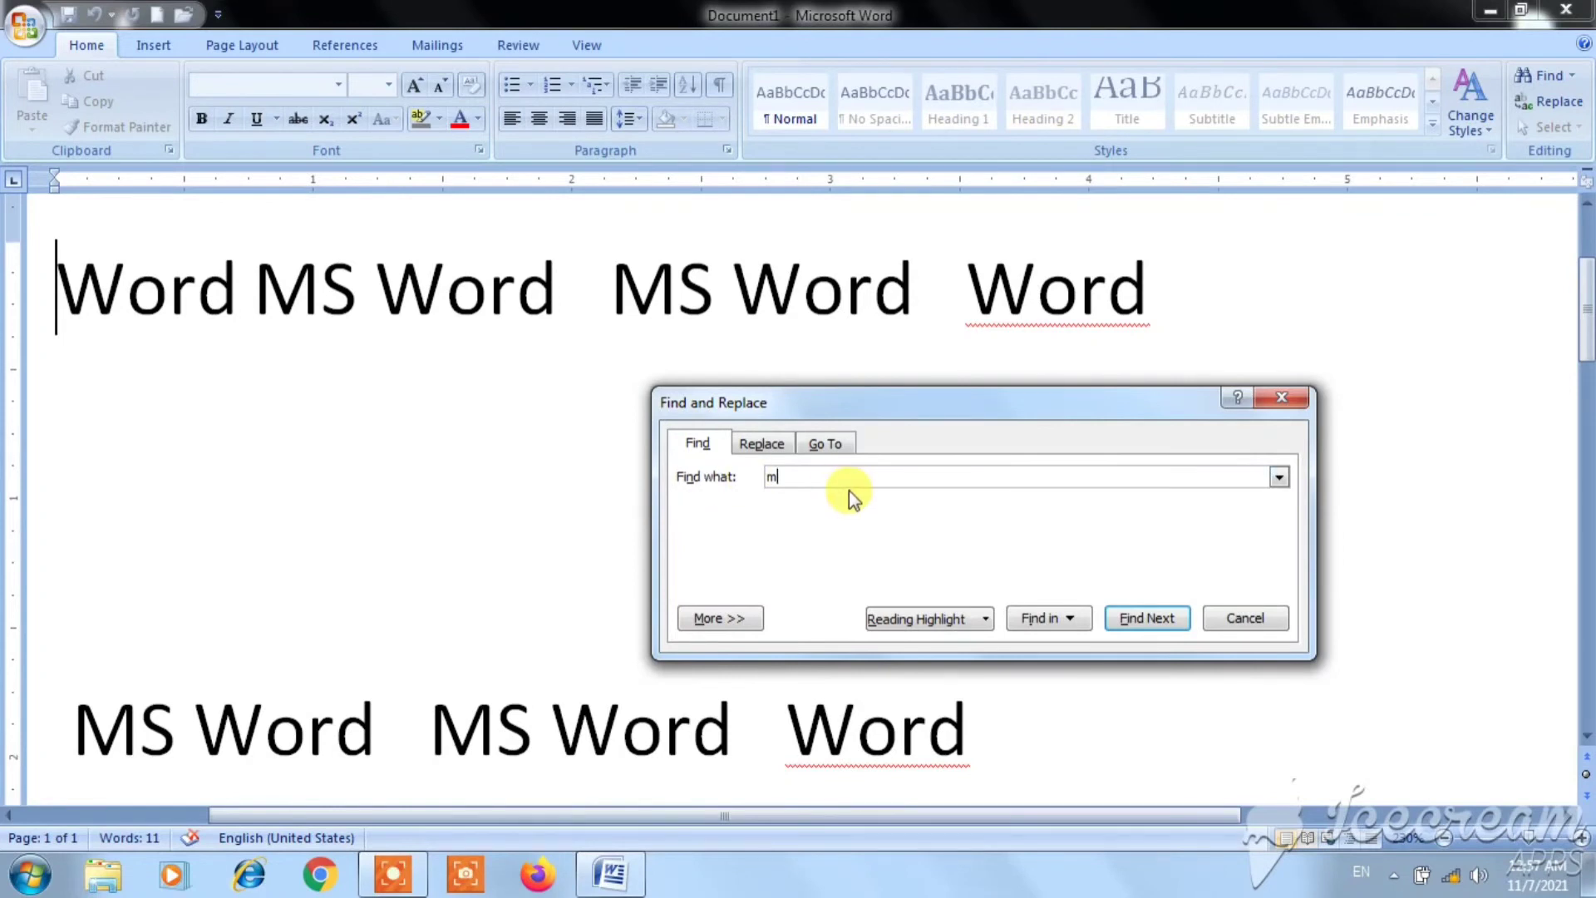
click(1148, 620)
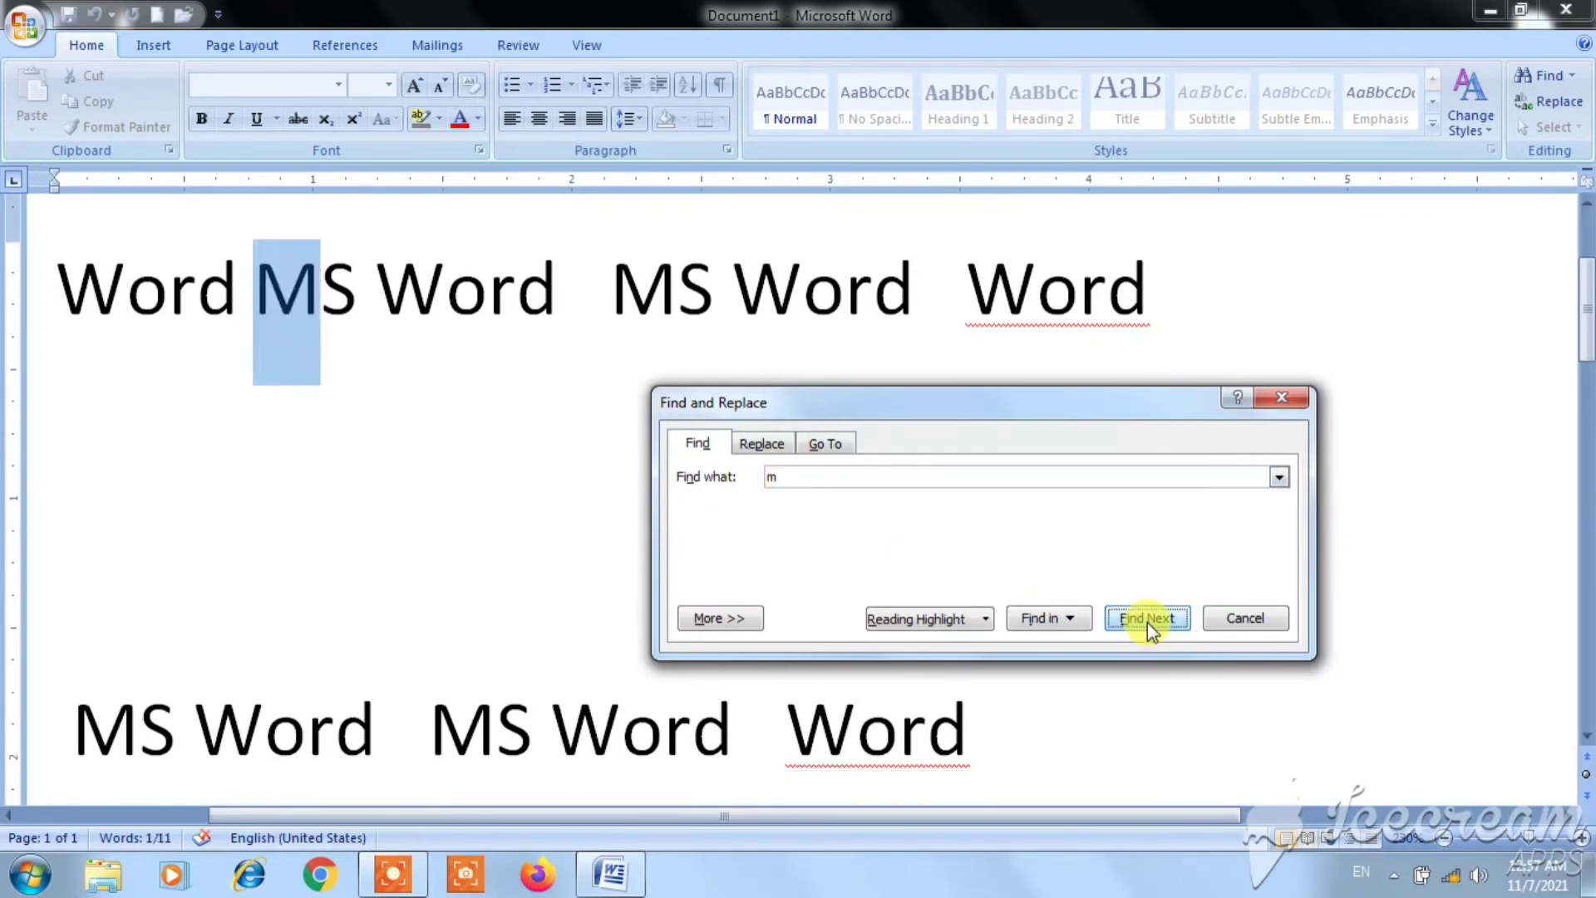
click(1147, 620)
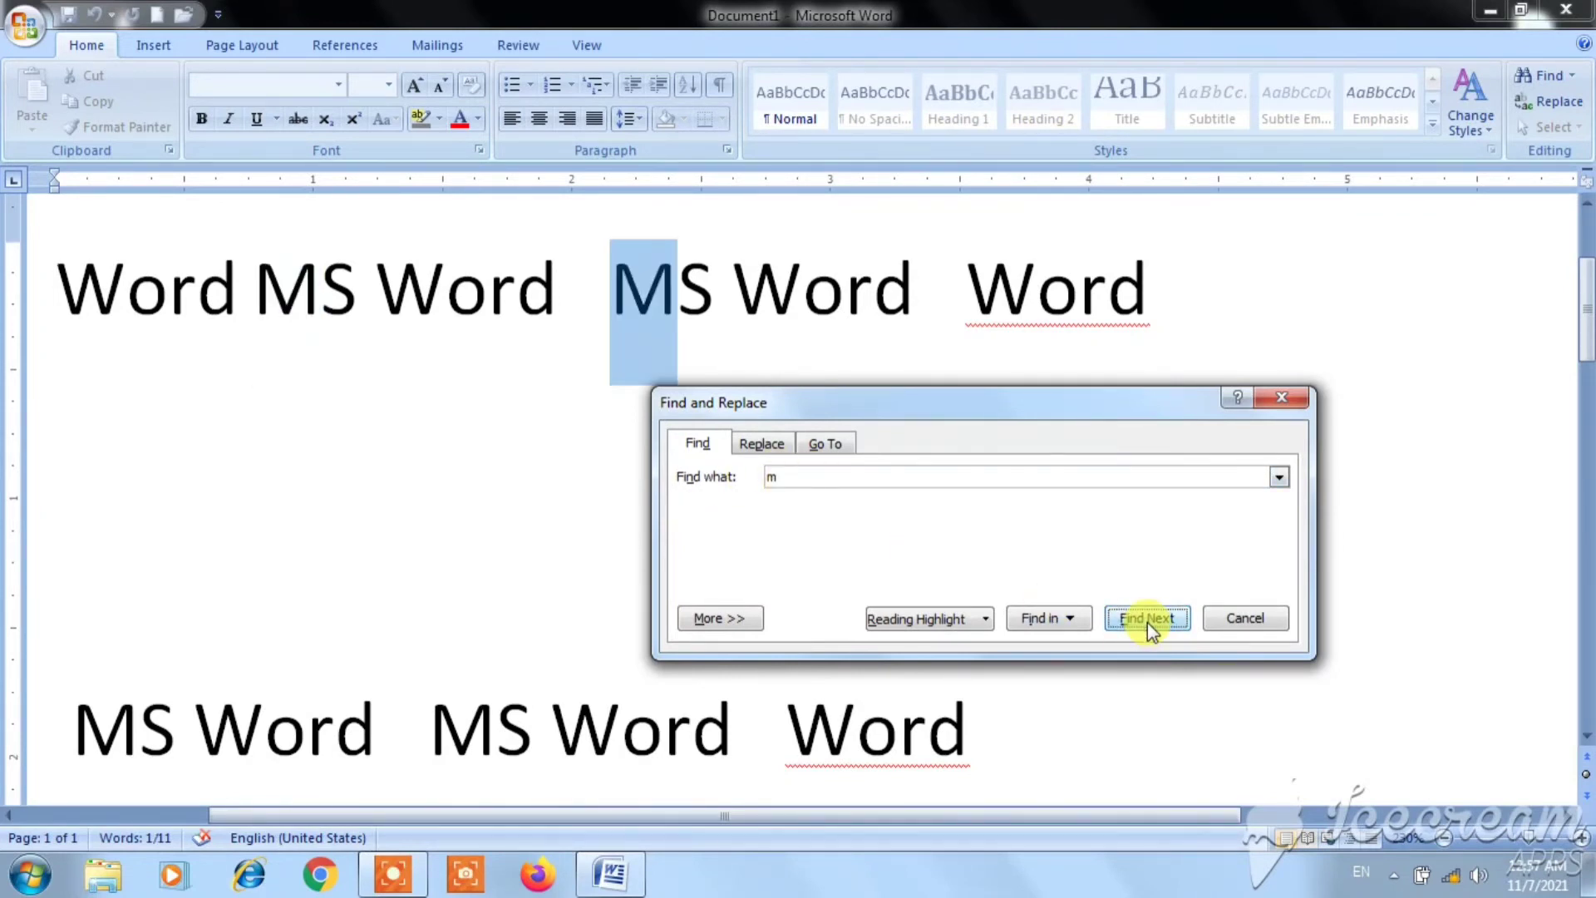
click(1147, 620)
click(1148, 619)
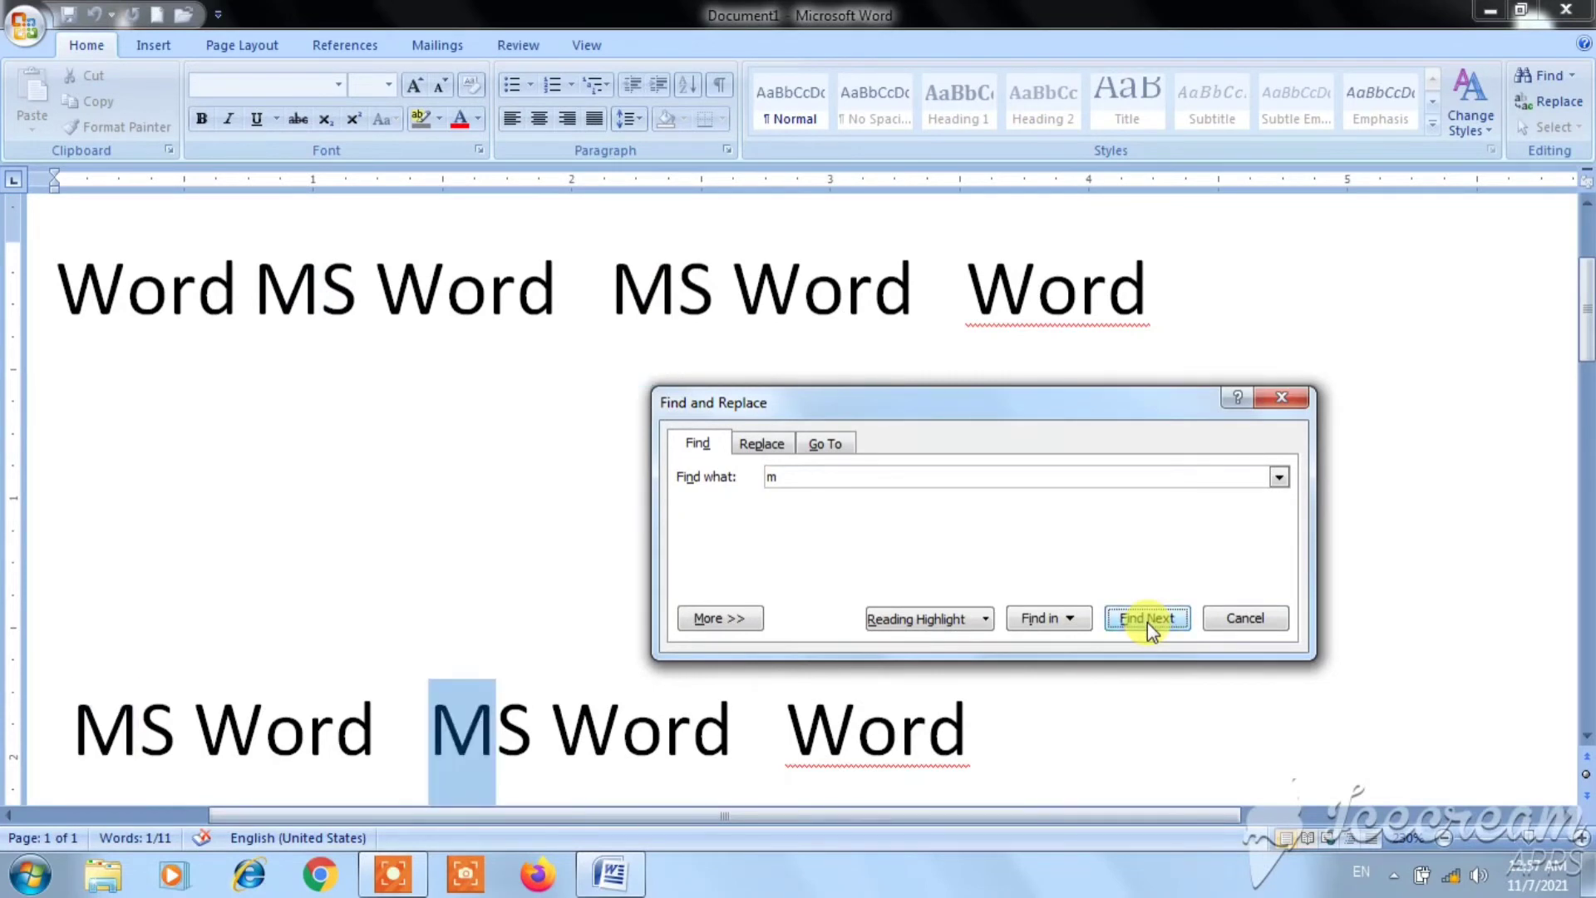
click(1143, 619)
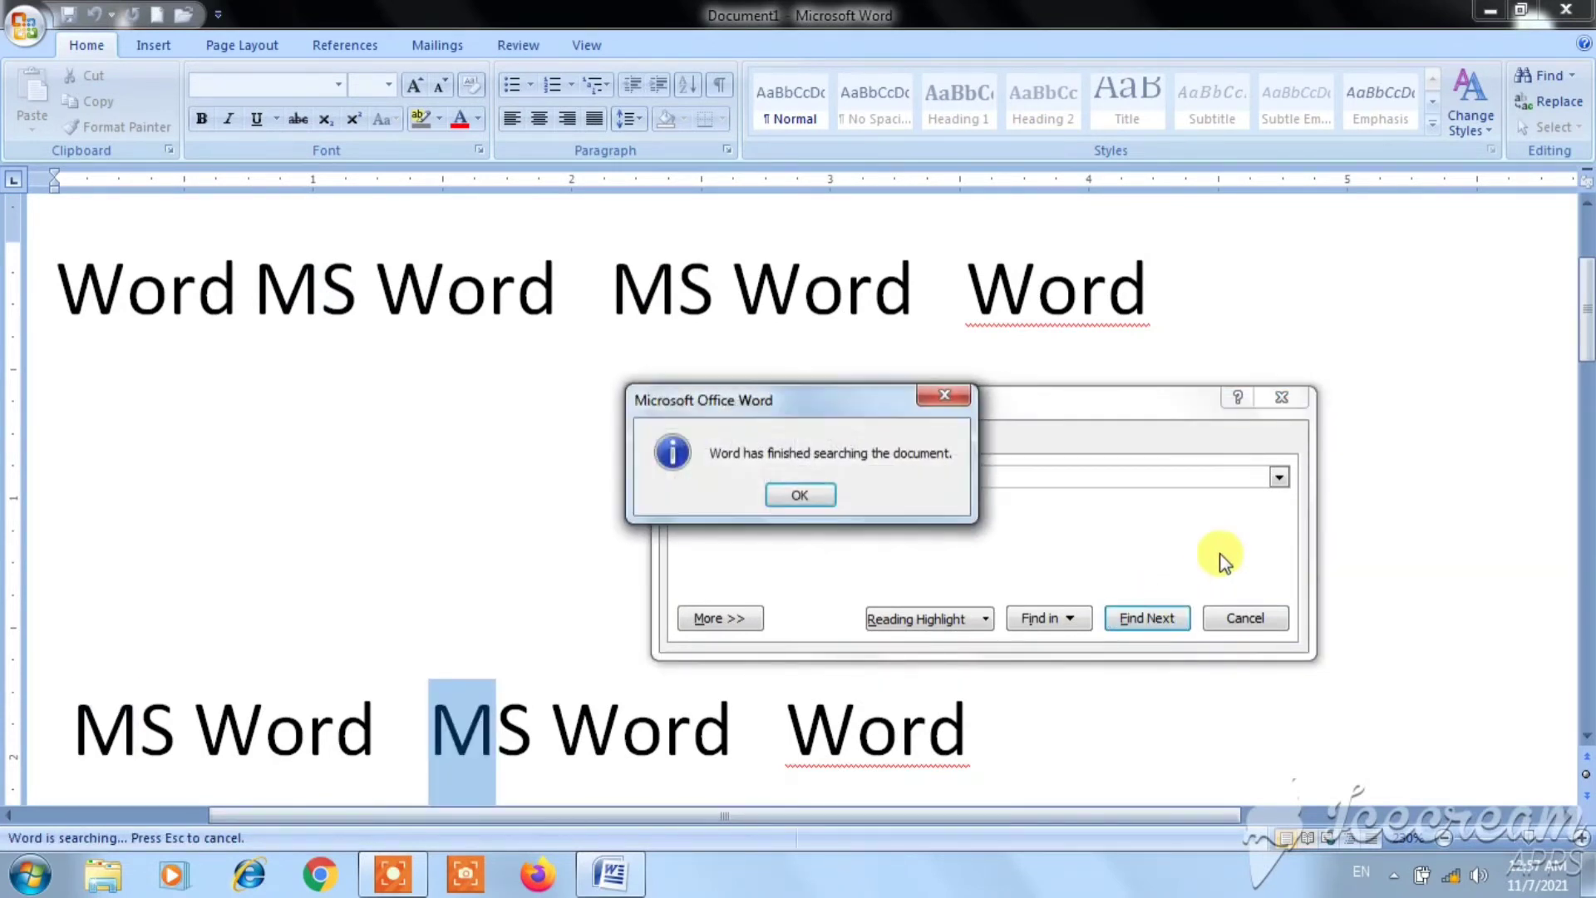
click(800, 496)
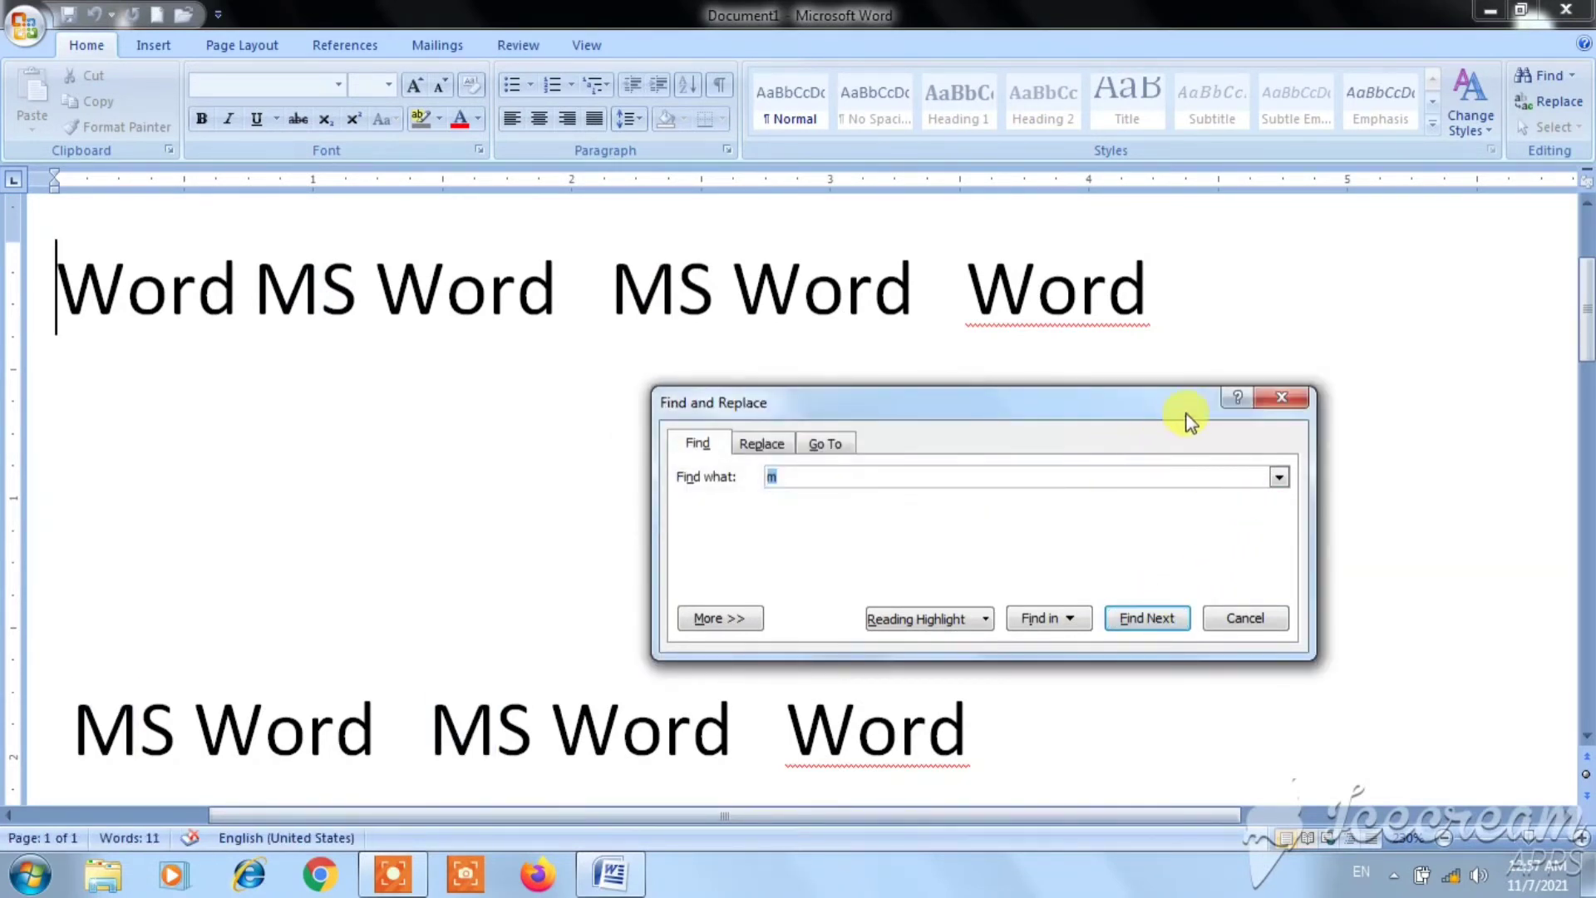
click(1285, 397)
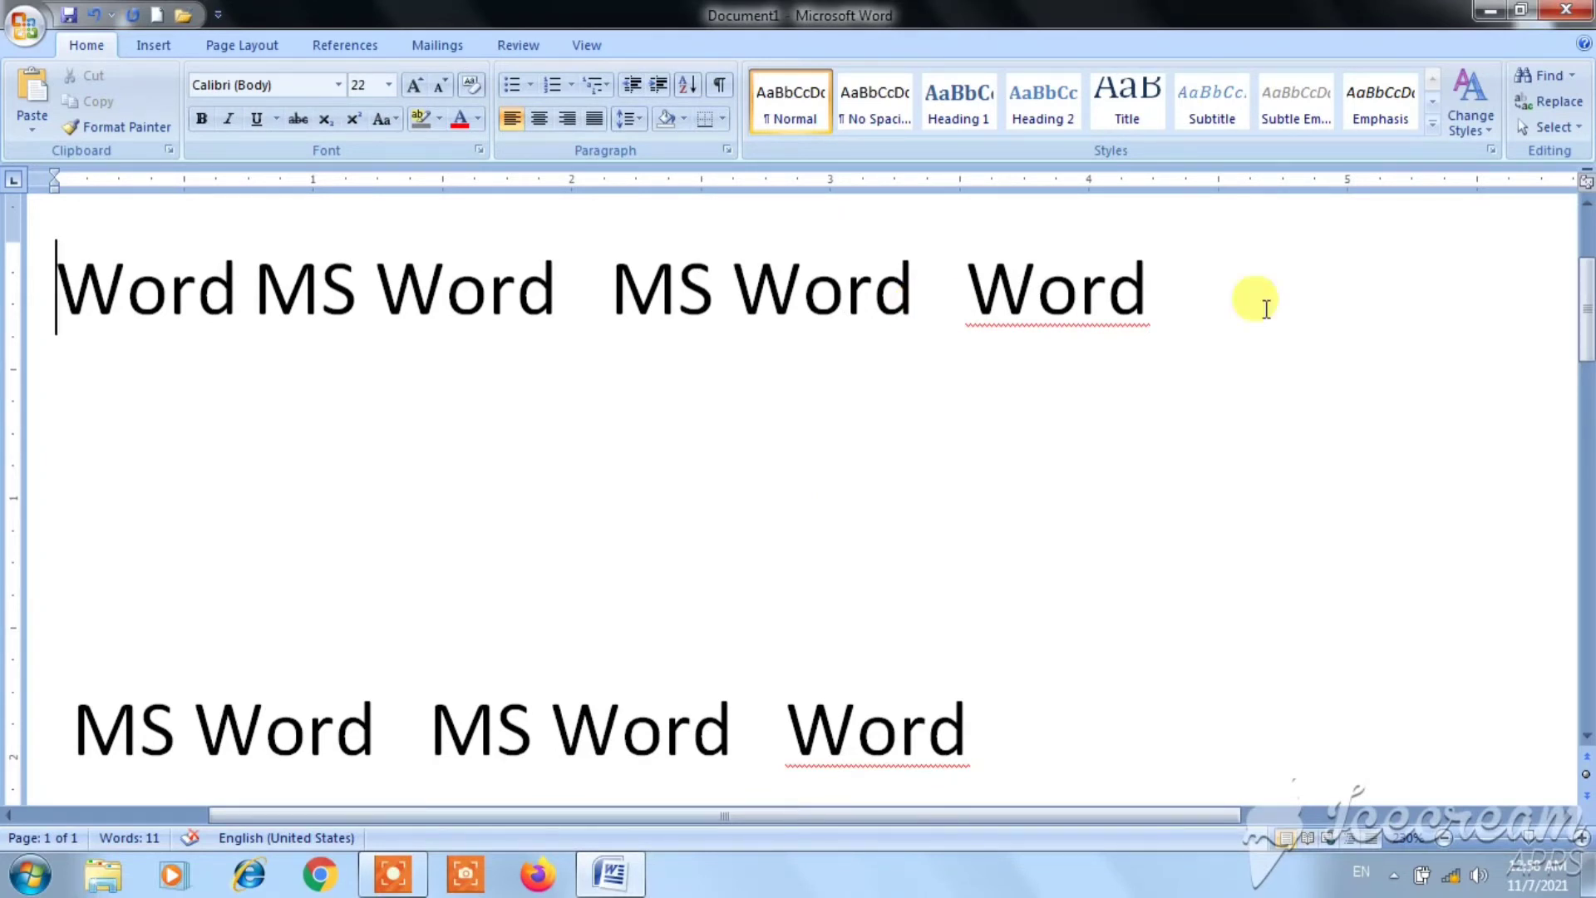
Start a find-and-replace clear of the first words and set the text to find to "word"
click(1553, 101)
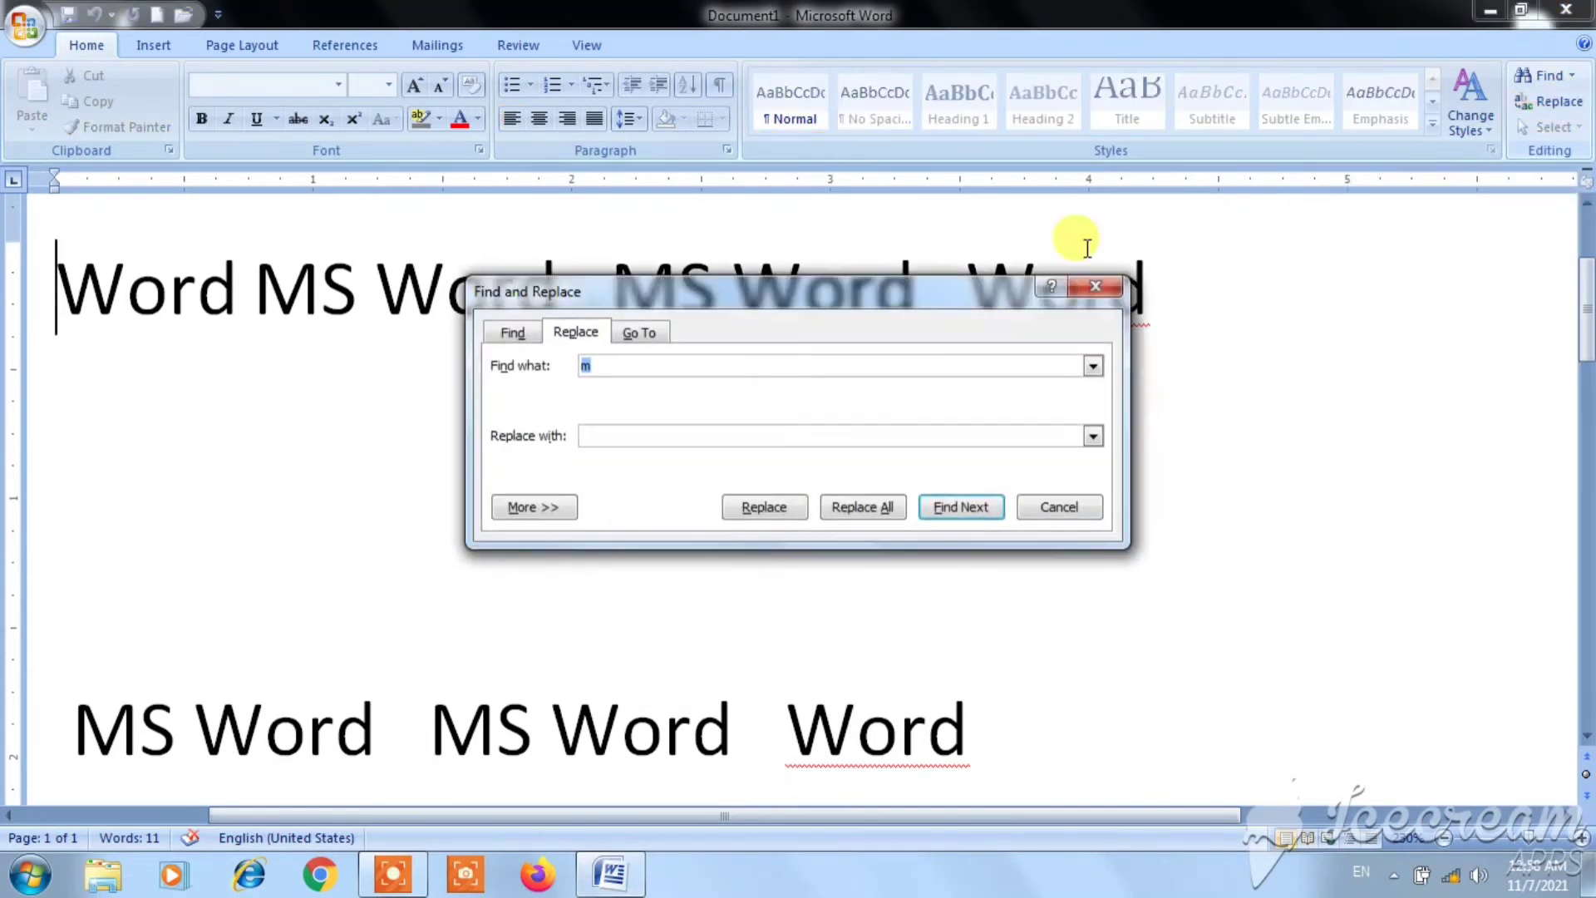
drag(780, 292, 1022, 326)
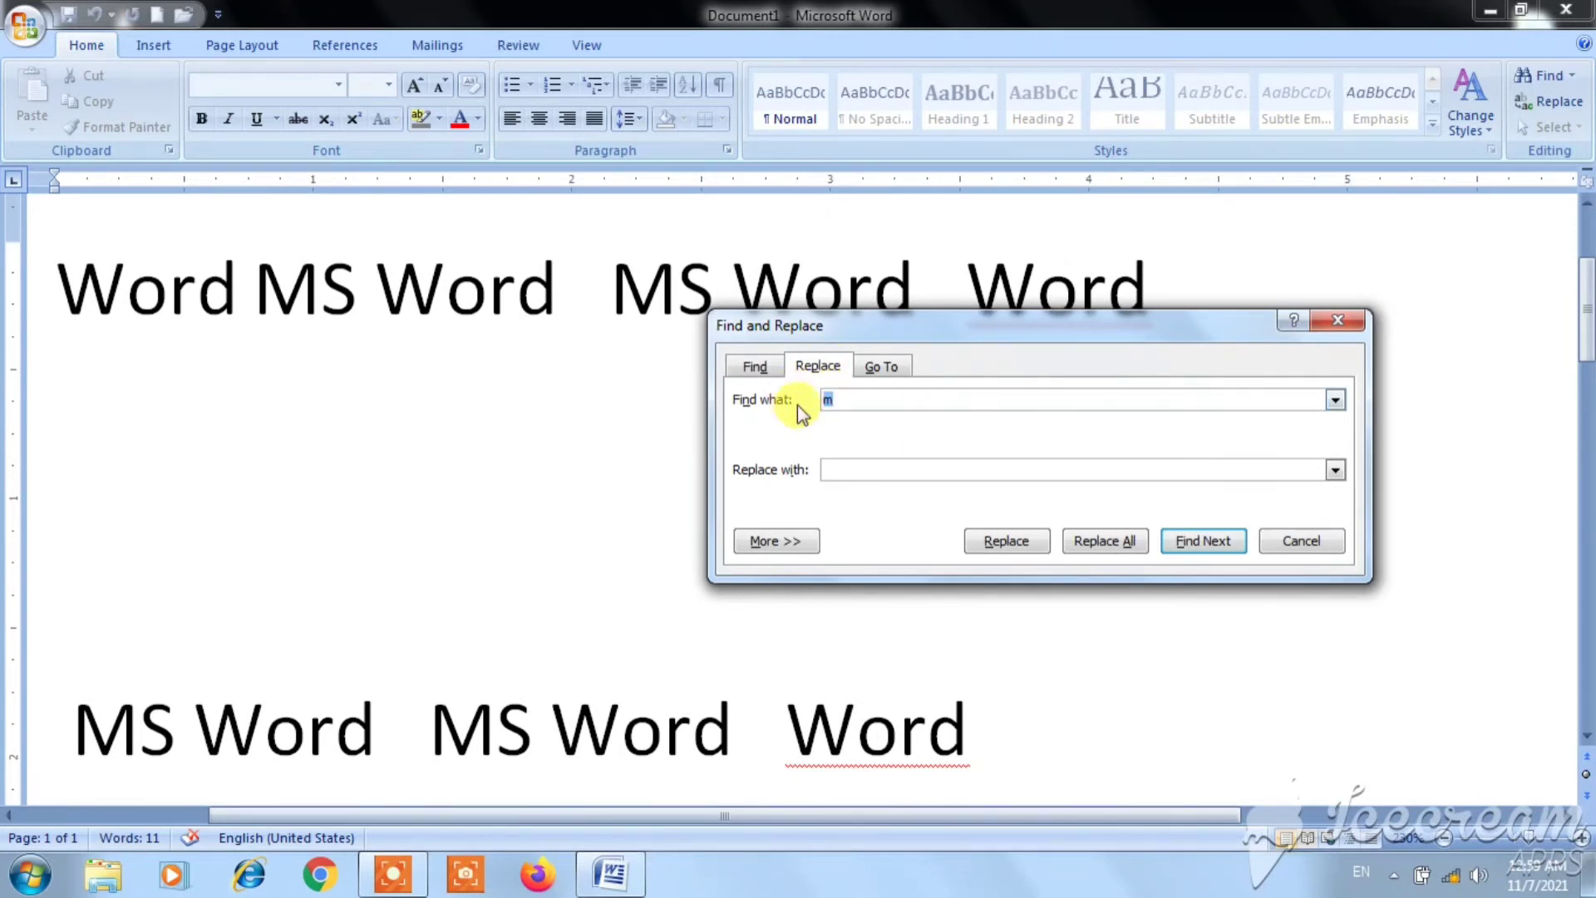
key(BackSpace)
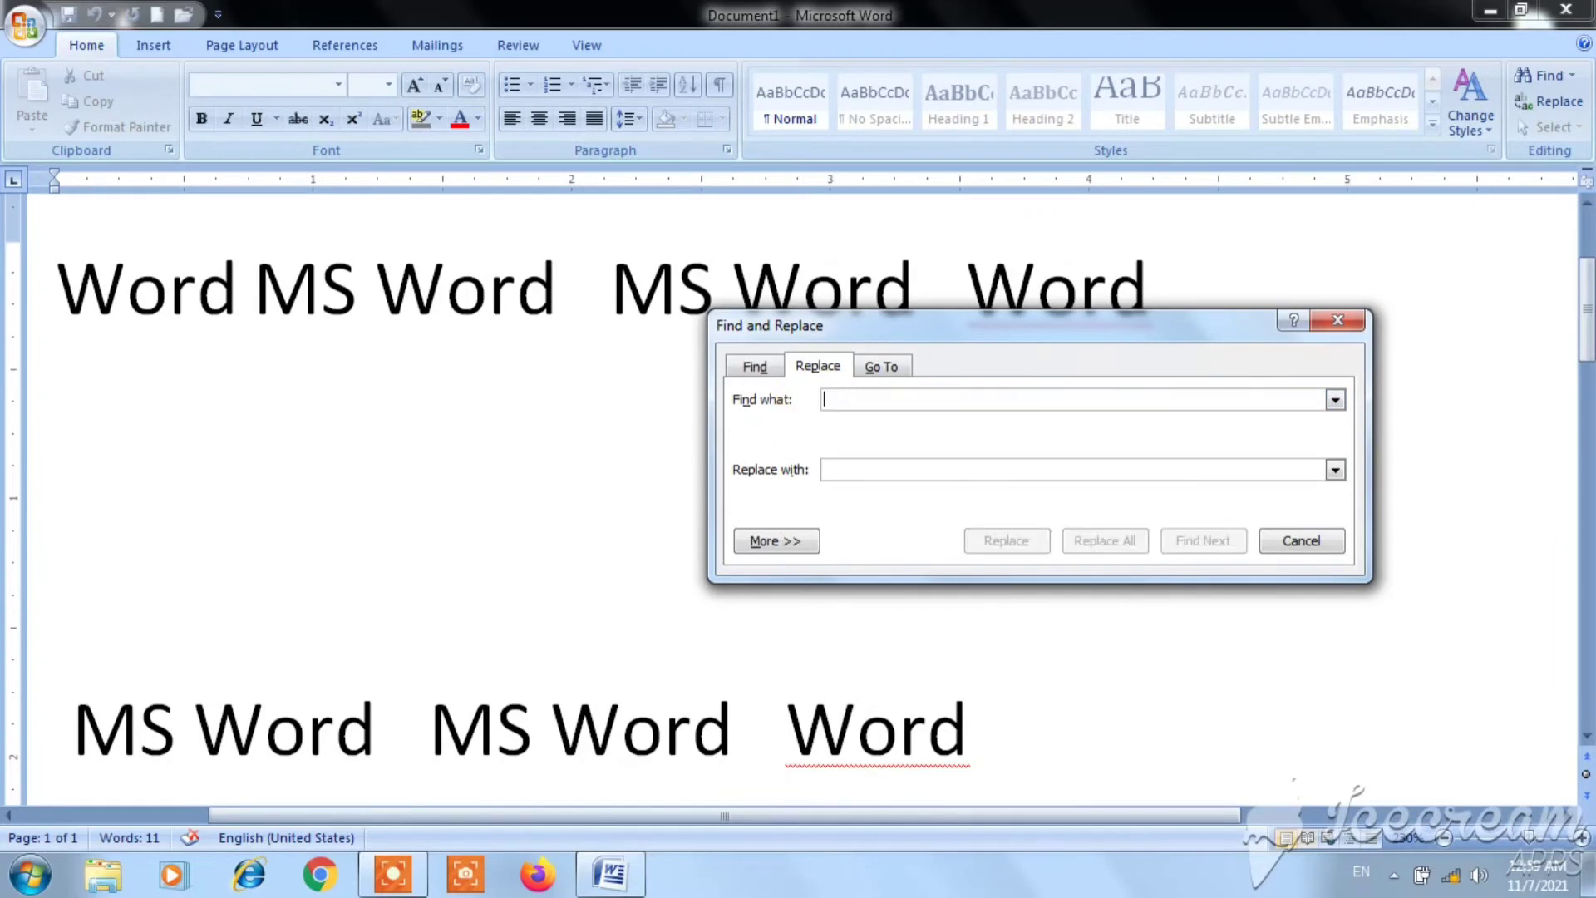
text(word)
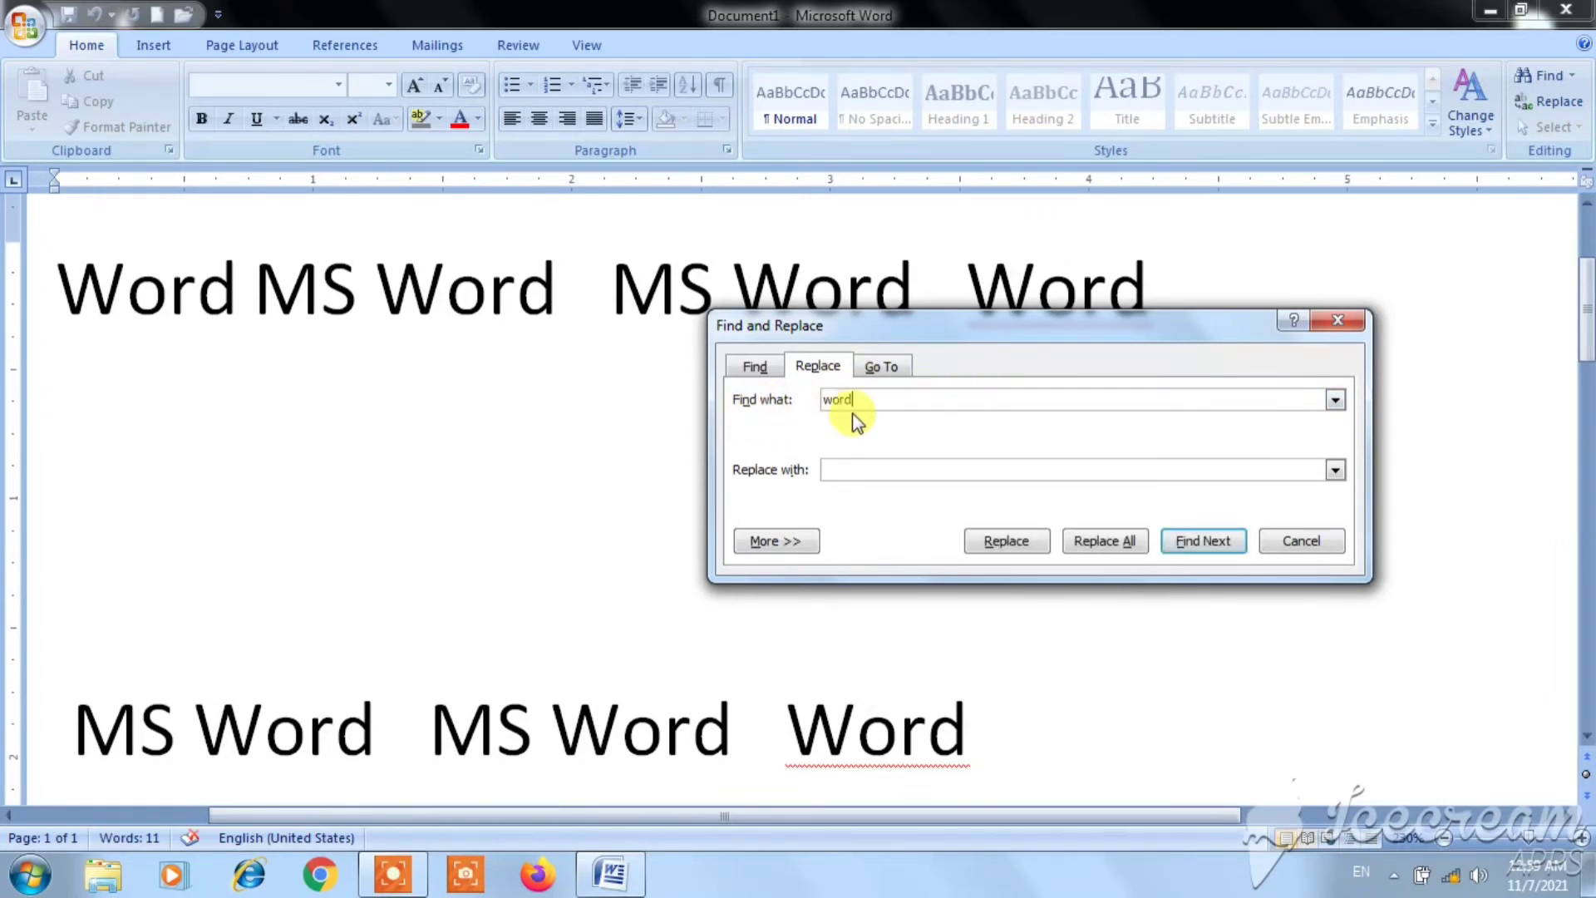
key(BackSpace)
key(BackSpace)
key(BackSpace)
text(ord)
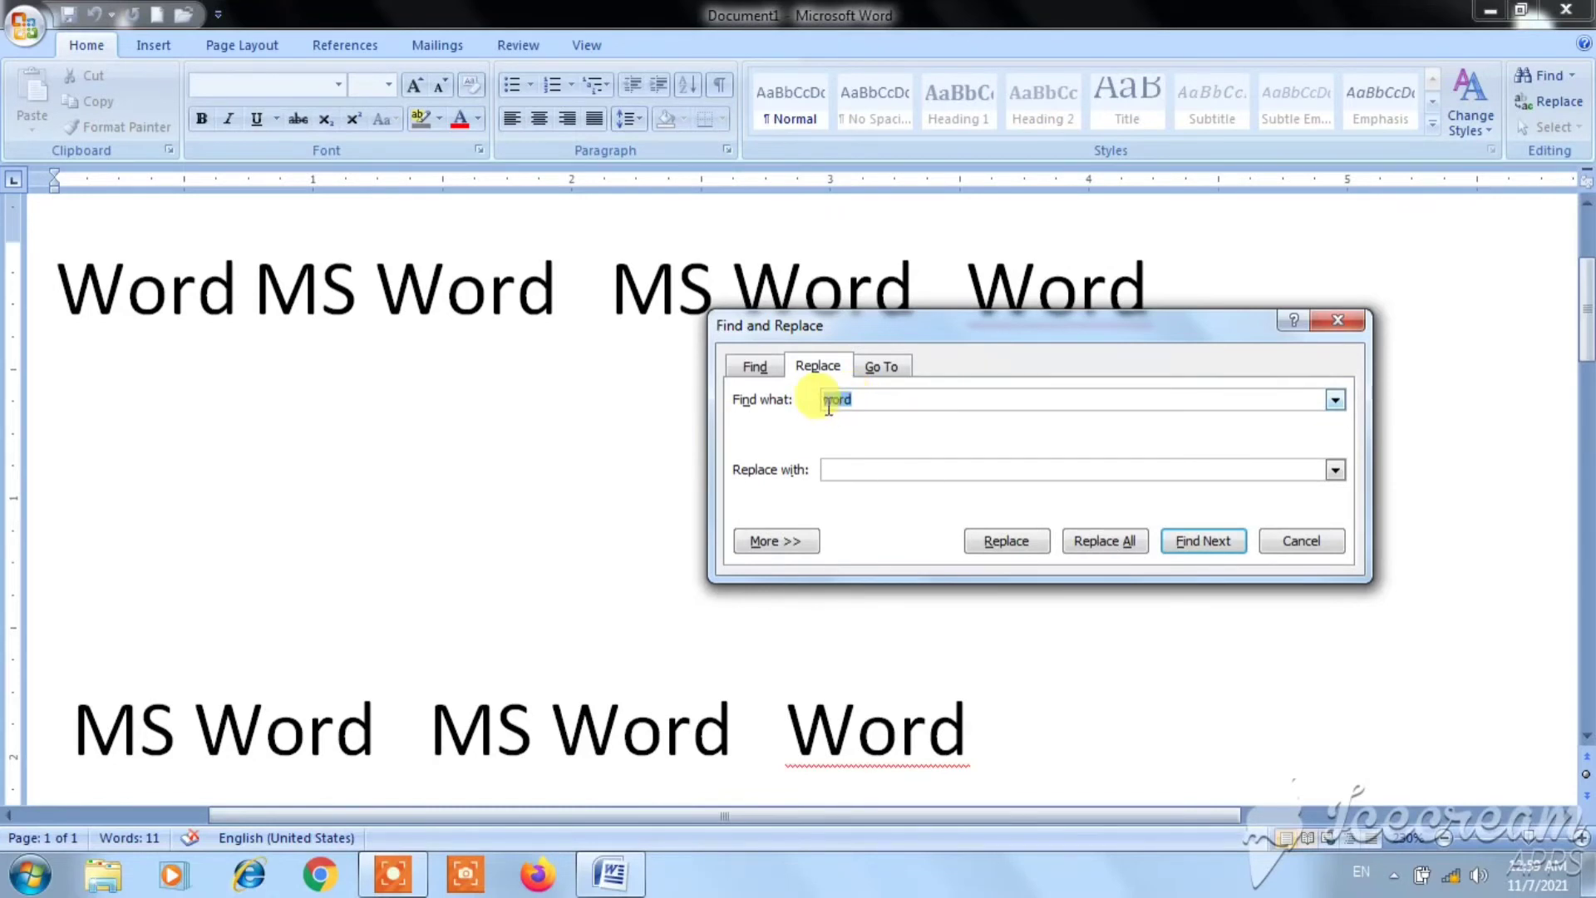
drag(879, 395, 806, 402)
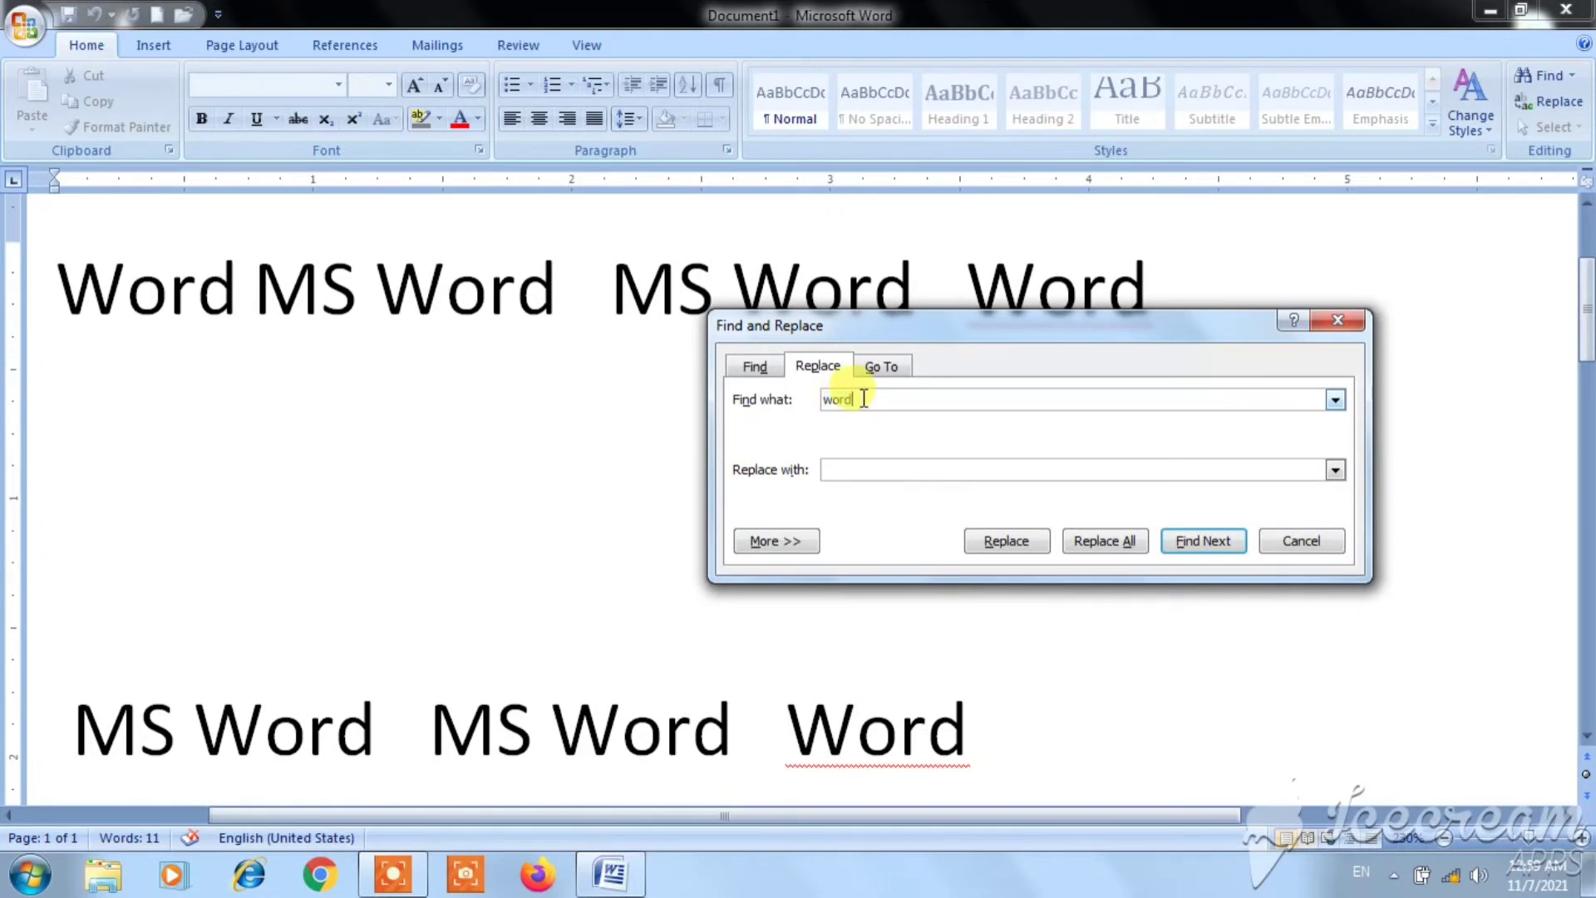
Set the replacement text to "excel" and replace only the first "Word" on the first line
click(831, 467)
text(excel)
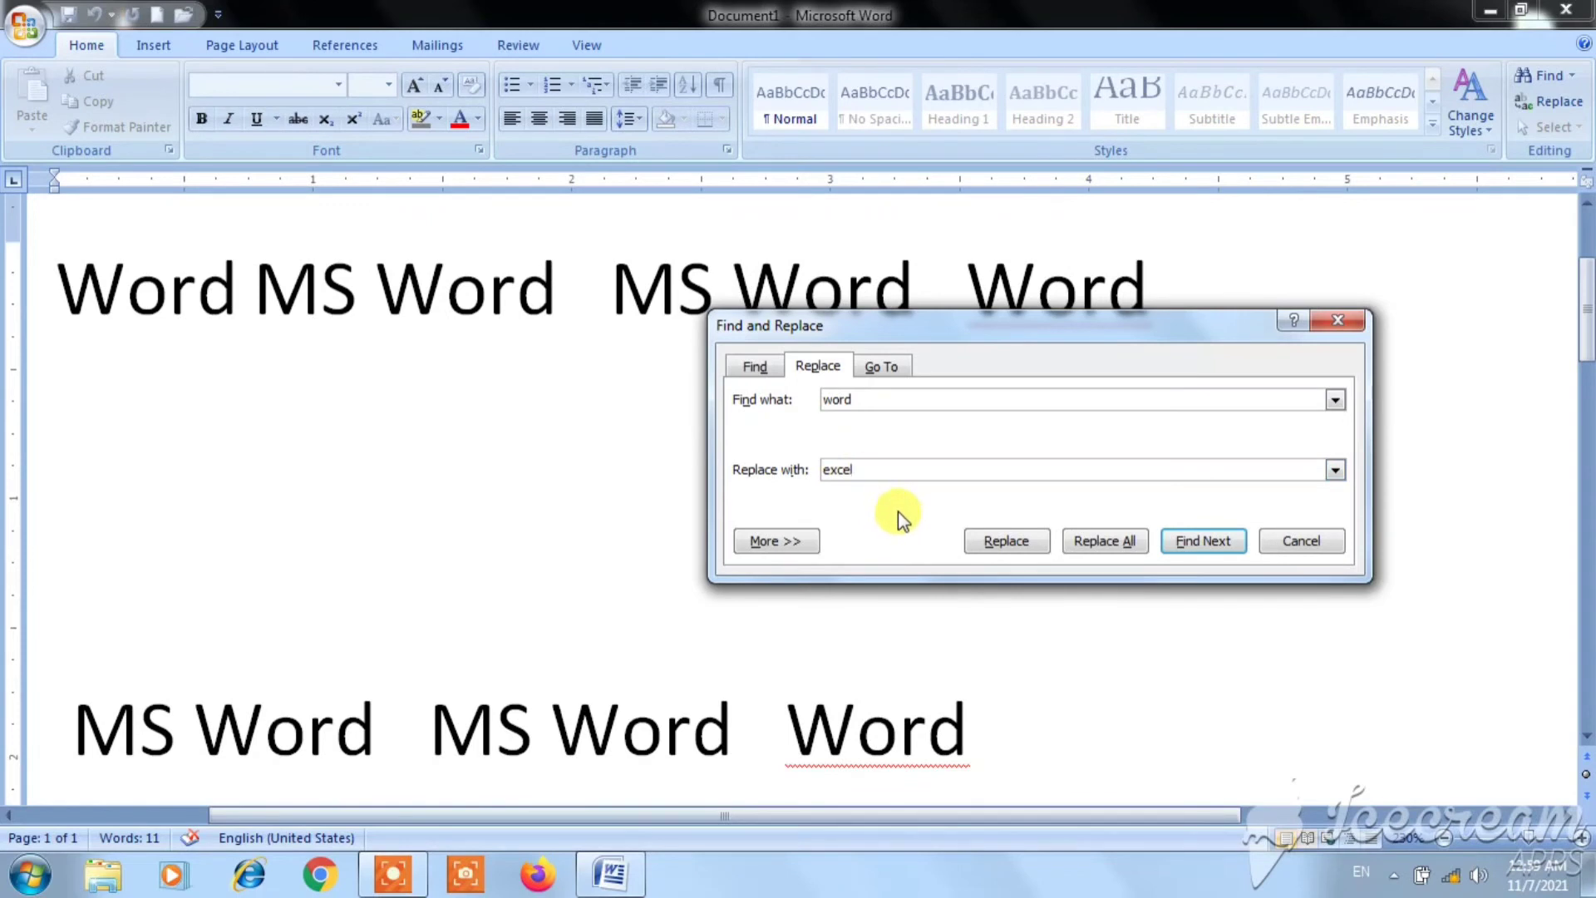
click(1002, 541)
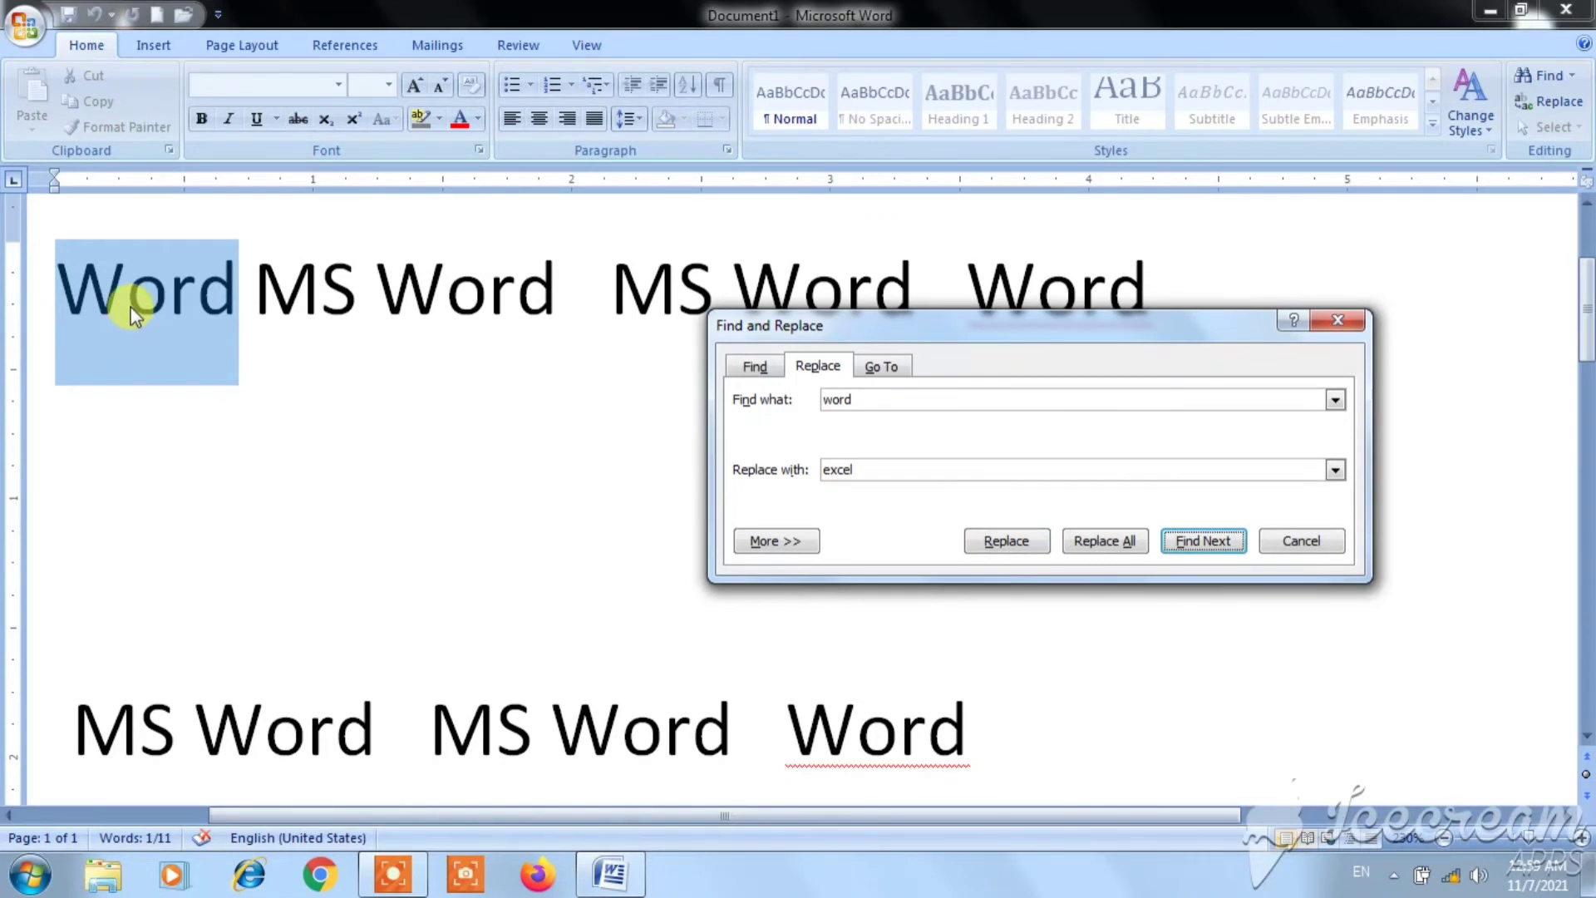
click(1007, 543)
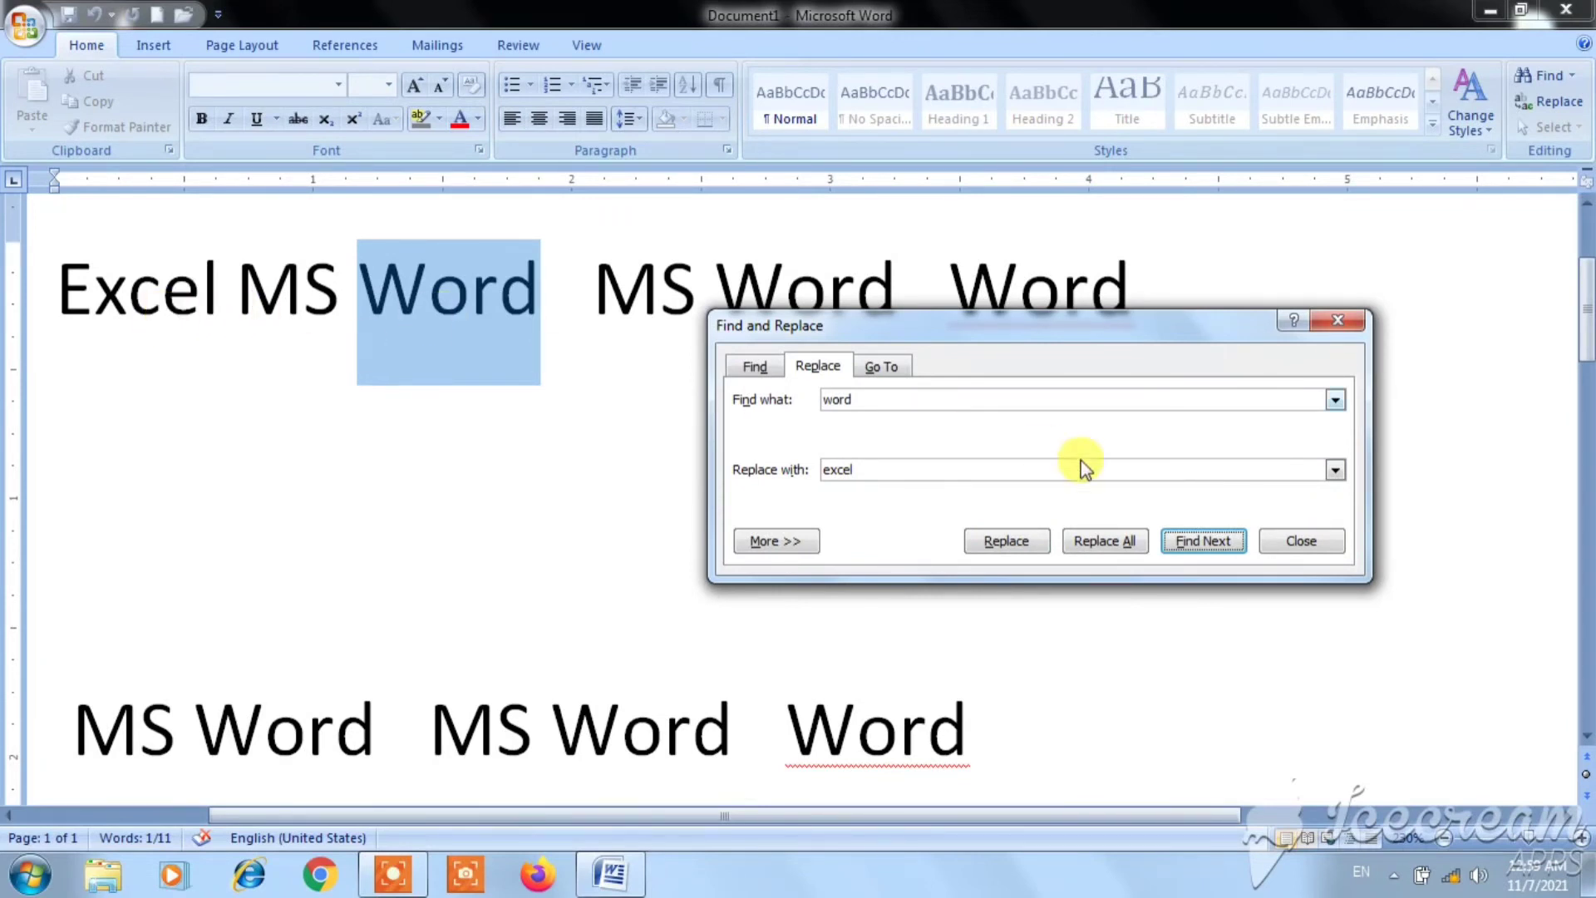
Replace all remaining occurrences of "word" with "excel" at once and close Find and Replace
click(1123, 544)
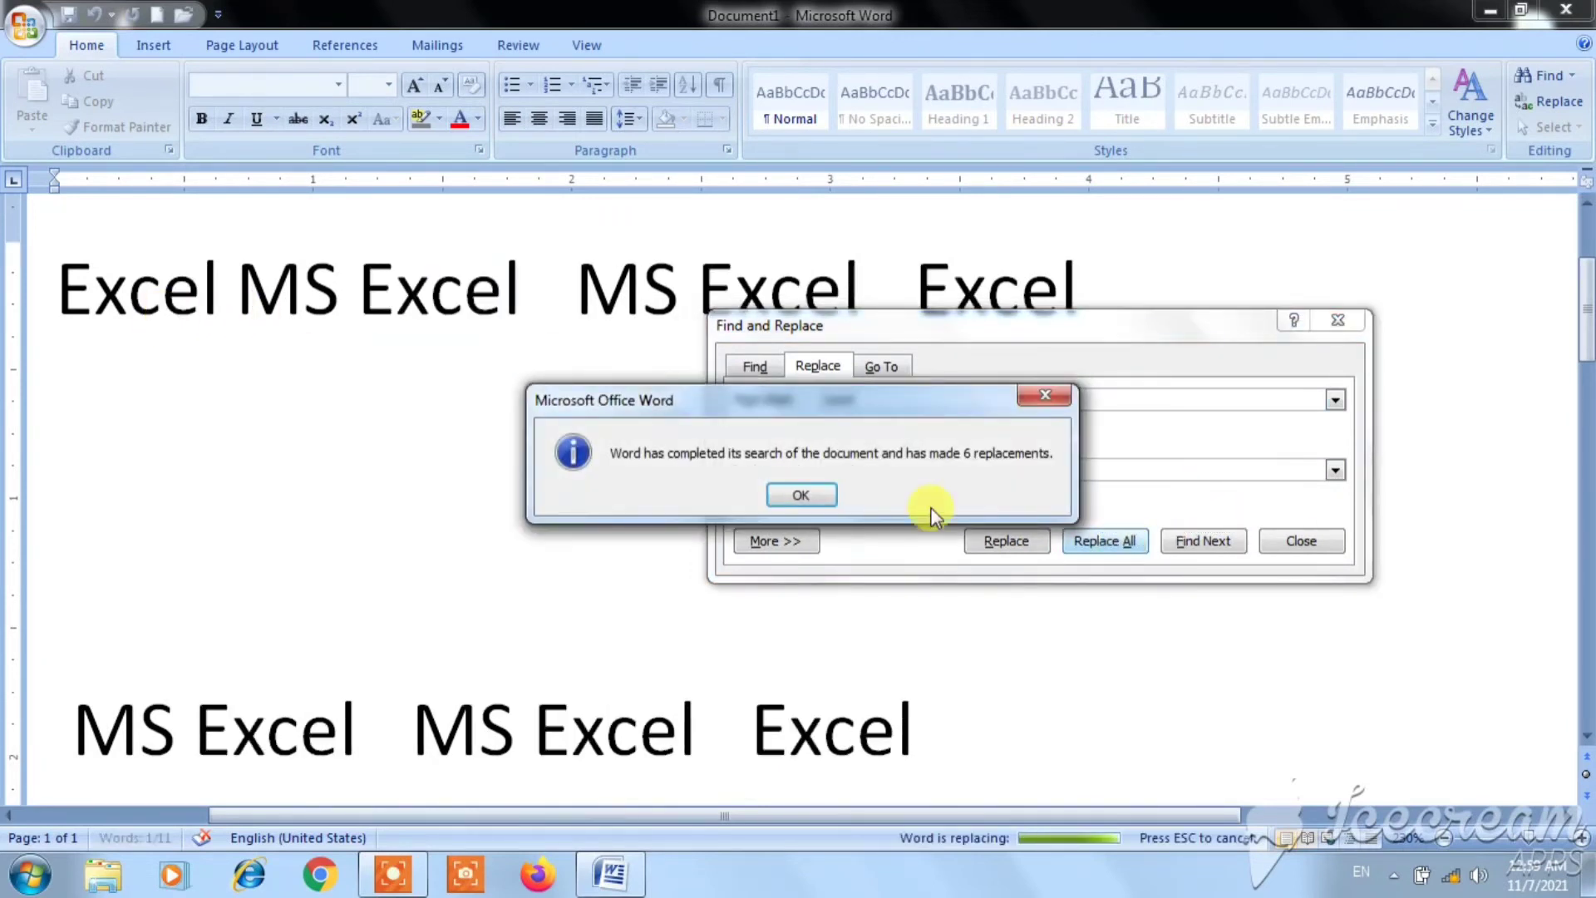
click(801, 494)
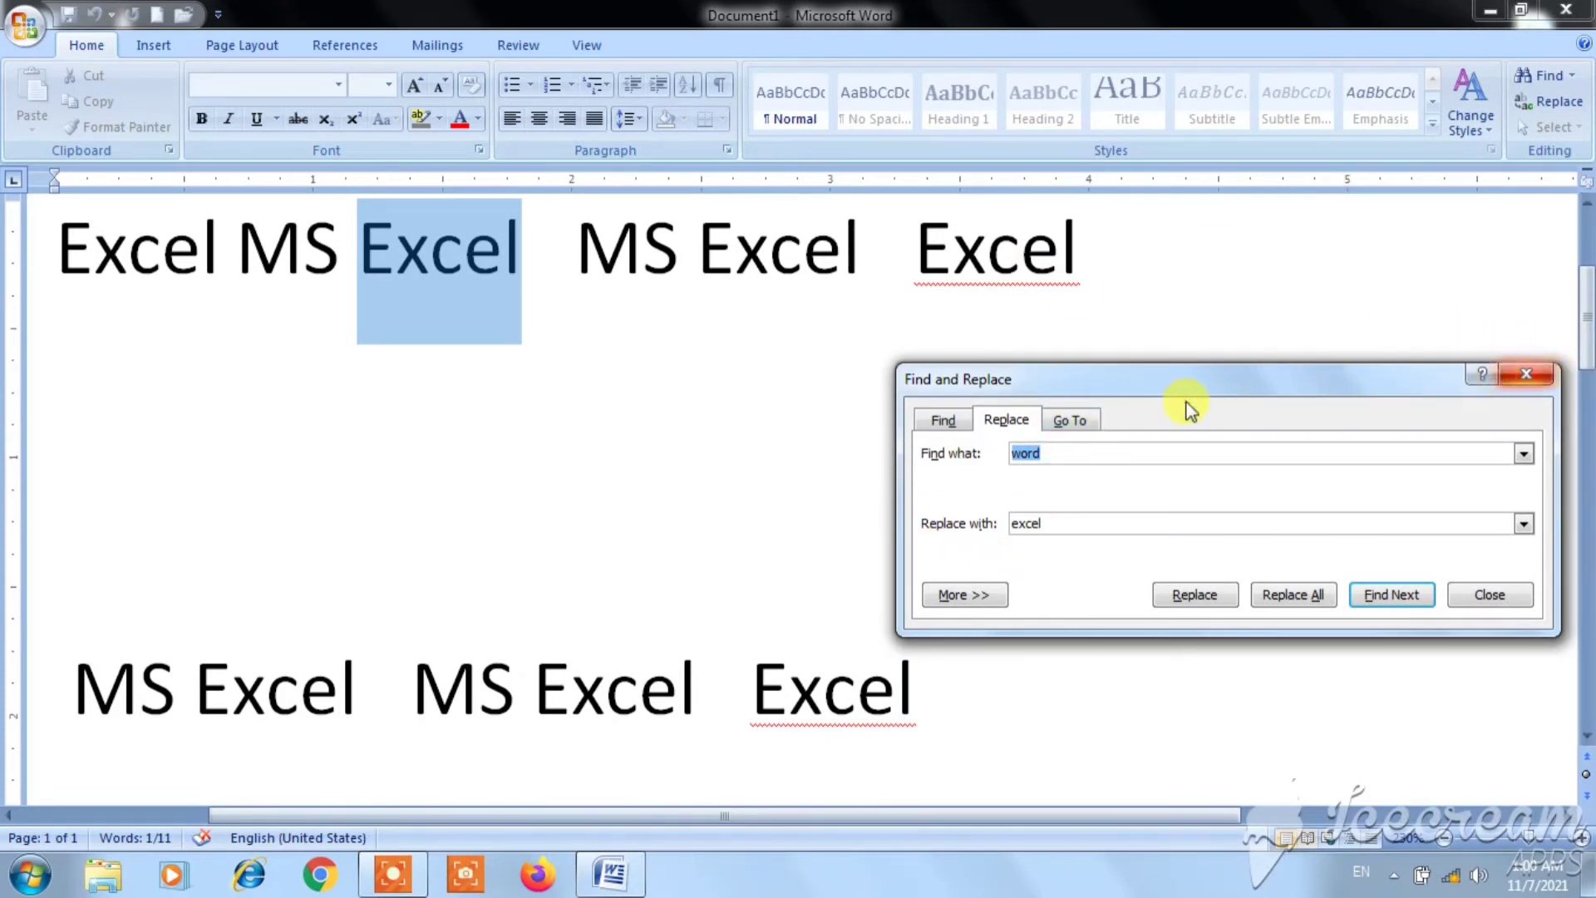
click(1536, 377)
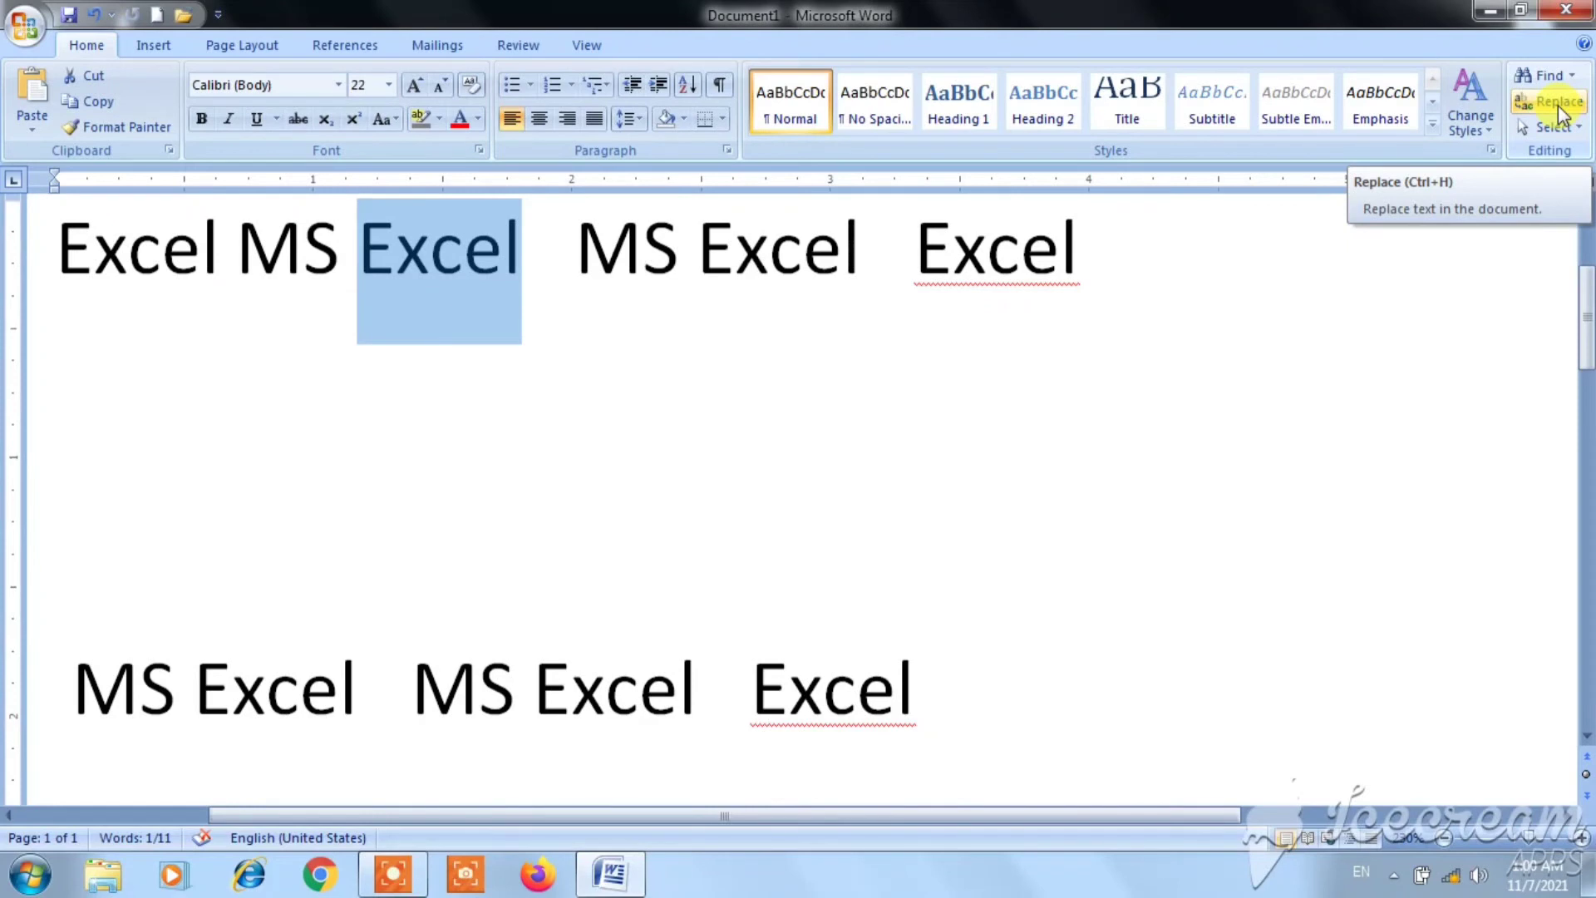
Review the Go To options of Find and Replace, close it, and place the cursor just before the second "MS" on the first line
click(1556, 103)
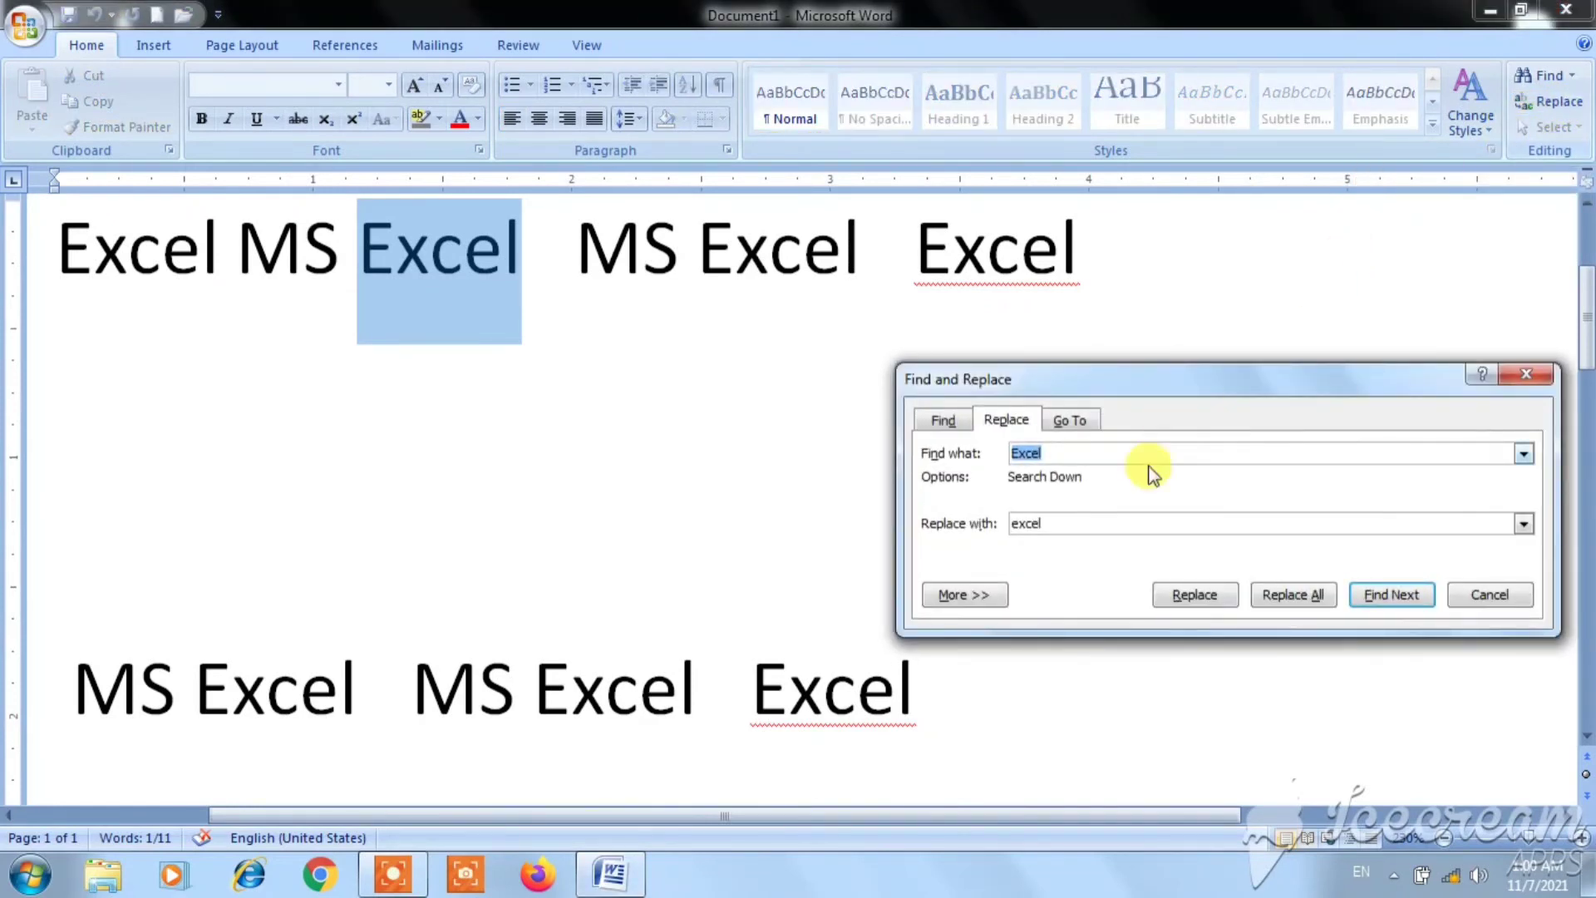
click(1073, 420)
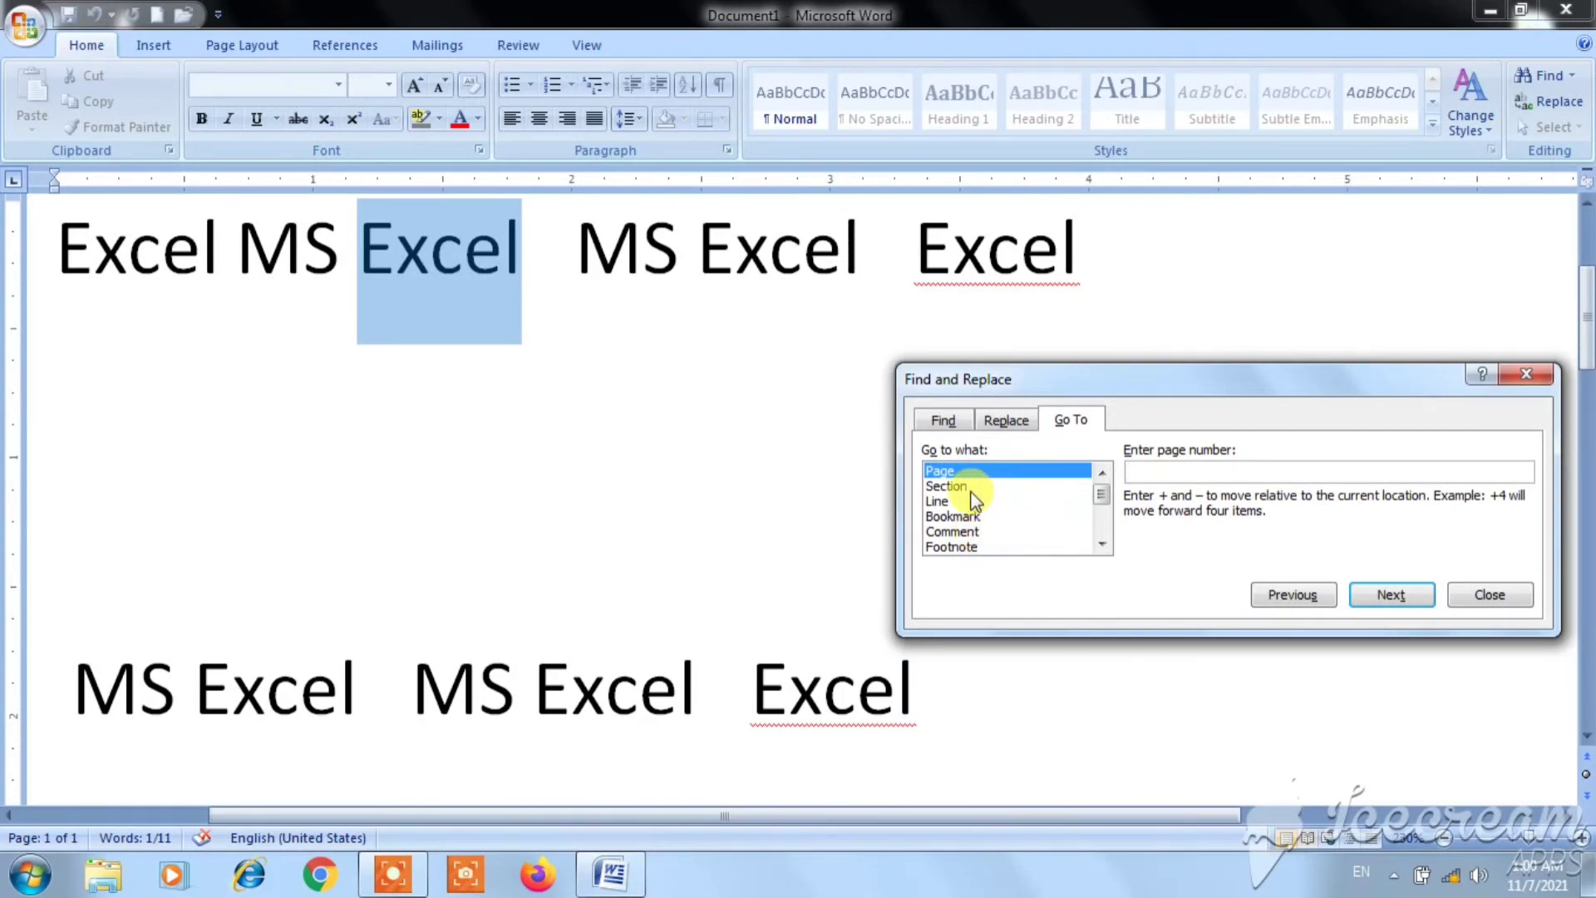
click(1526, 375)
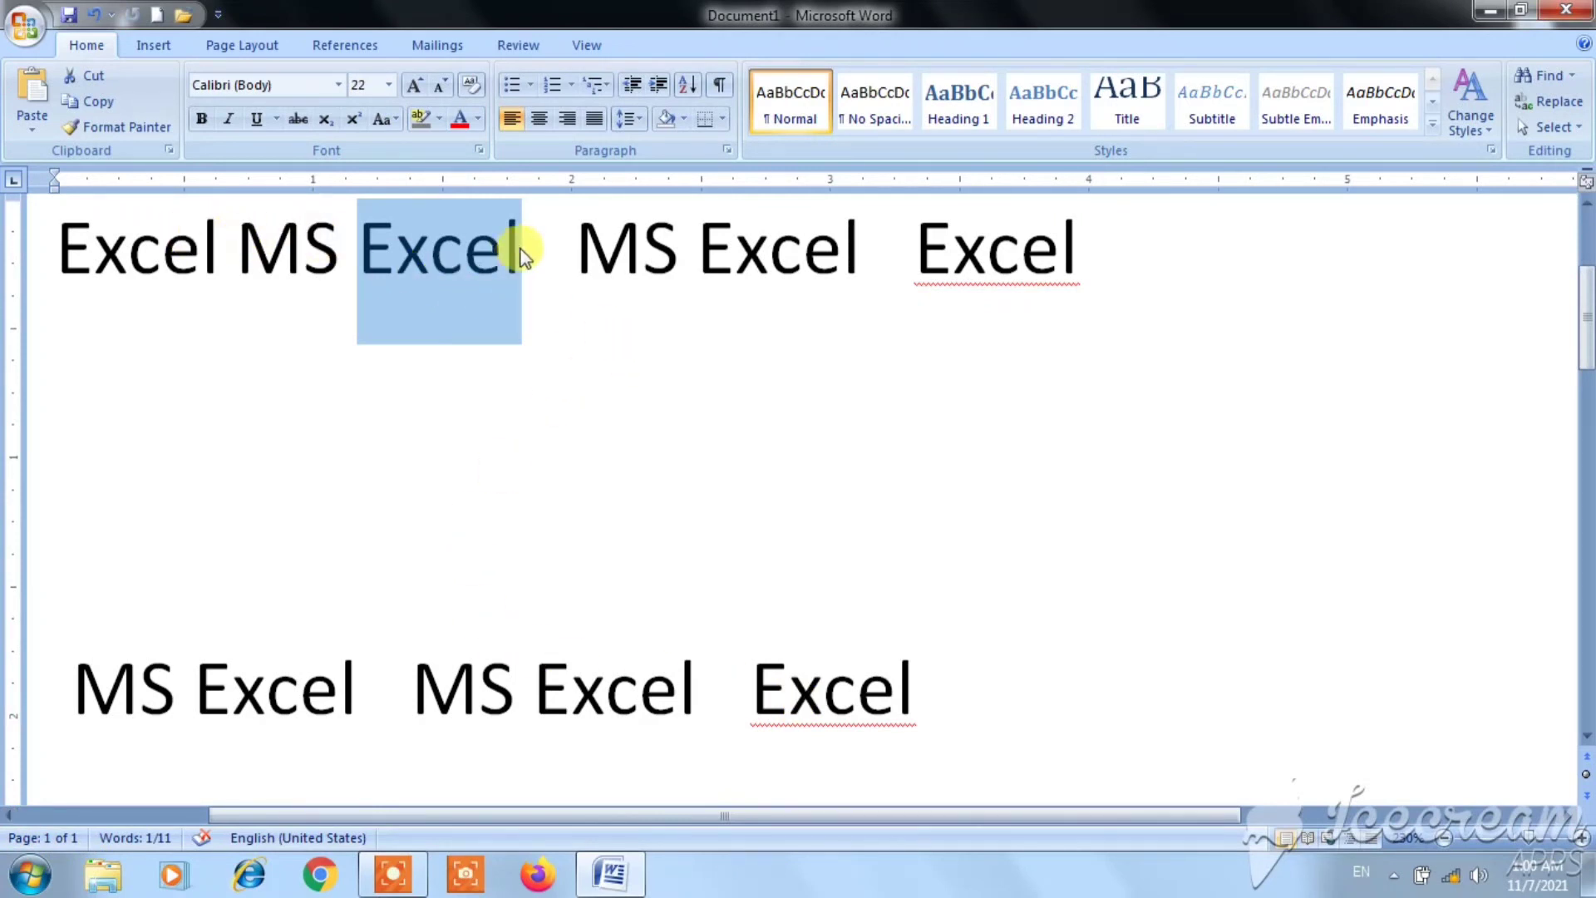
click(697, 428)
click(552, 265)
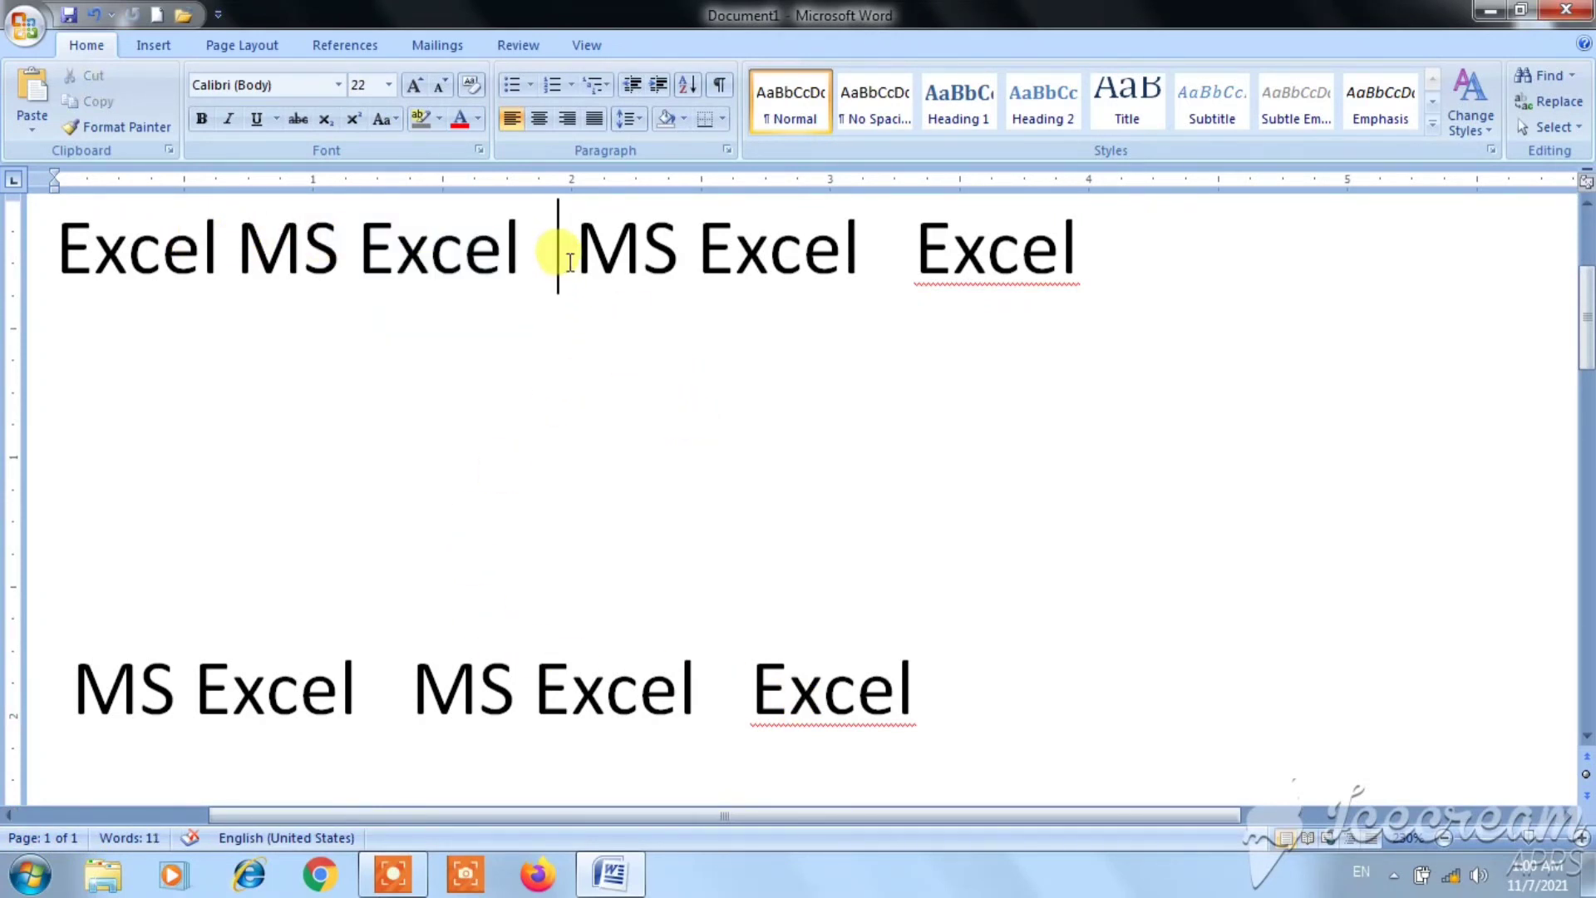
Split the first line with page breaks before the second "MS" and before the final "Excel"
key(ctrl+Return)
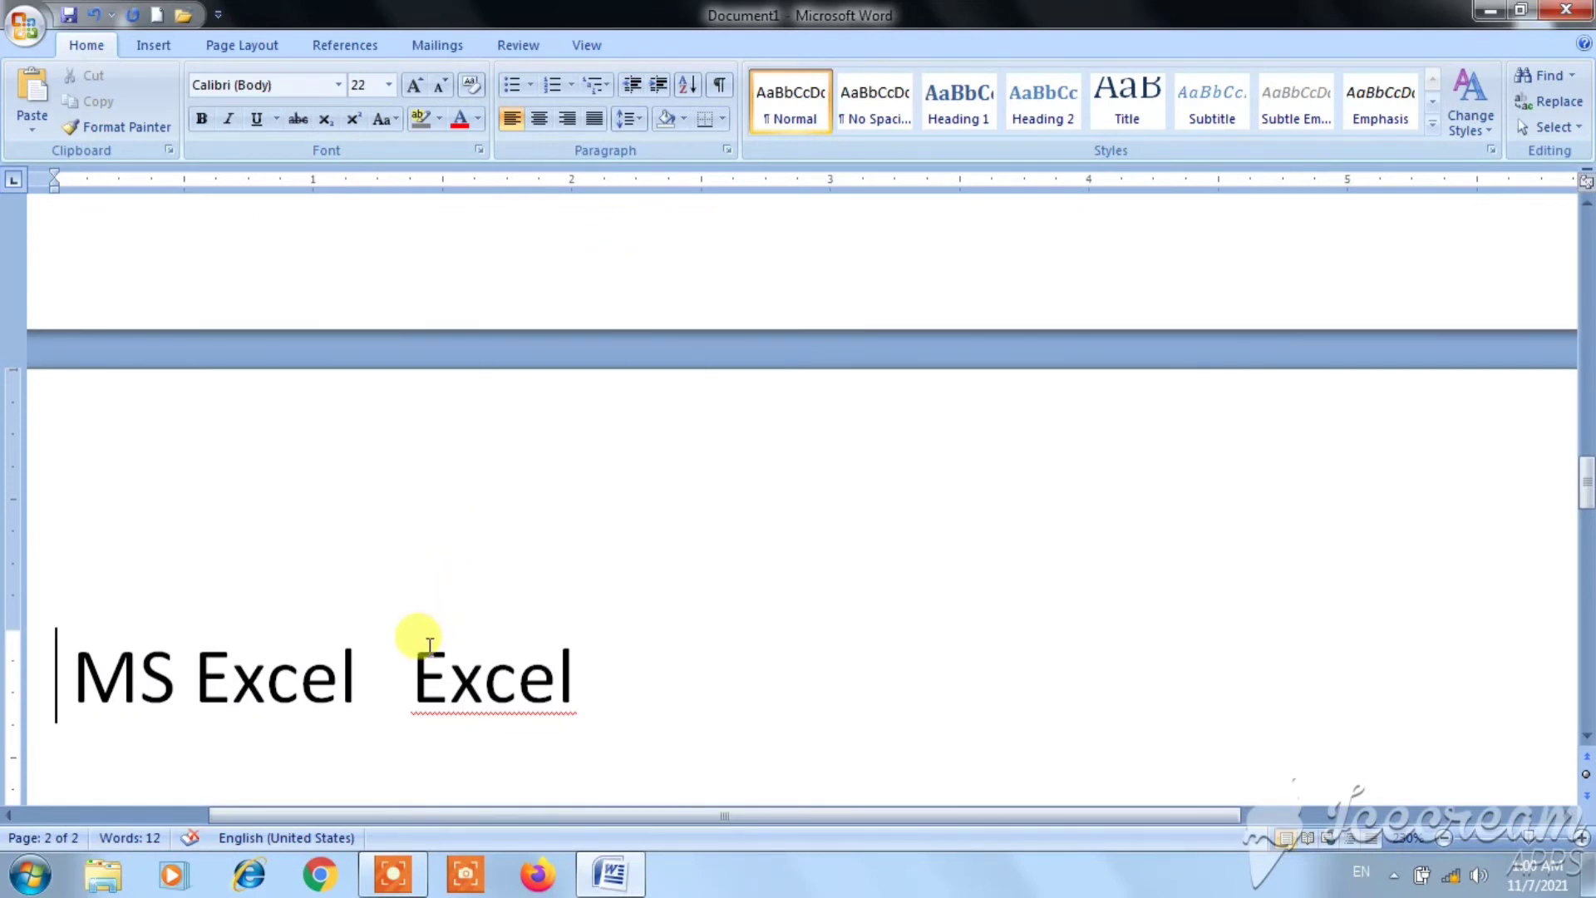
click(420, 657)
key(shift+Home)
key(BackSpace)
key(ctrl+Return)
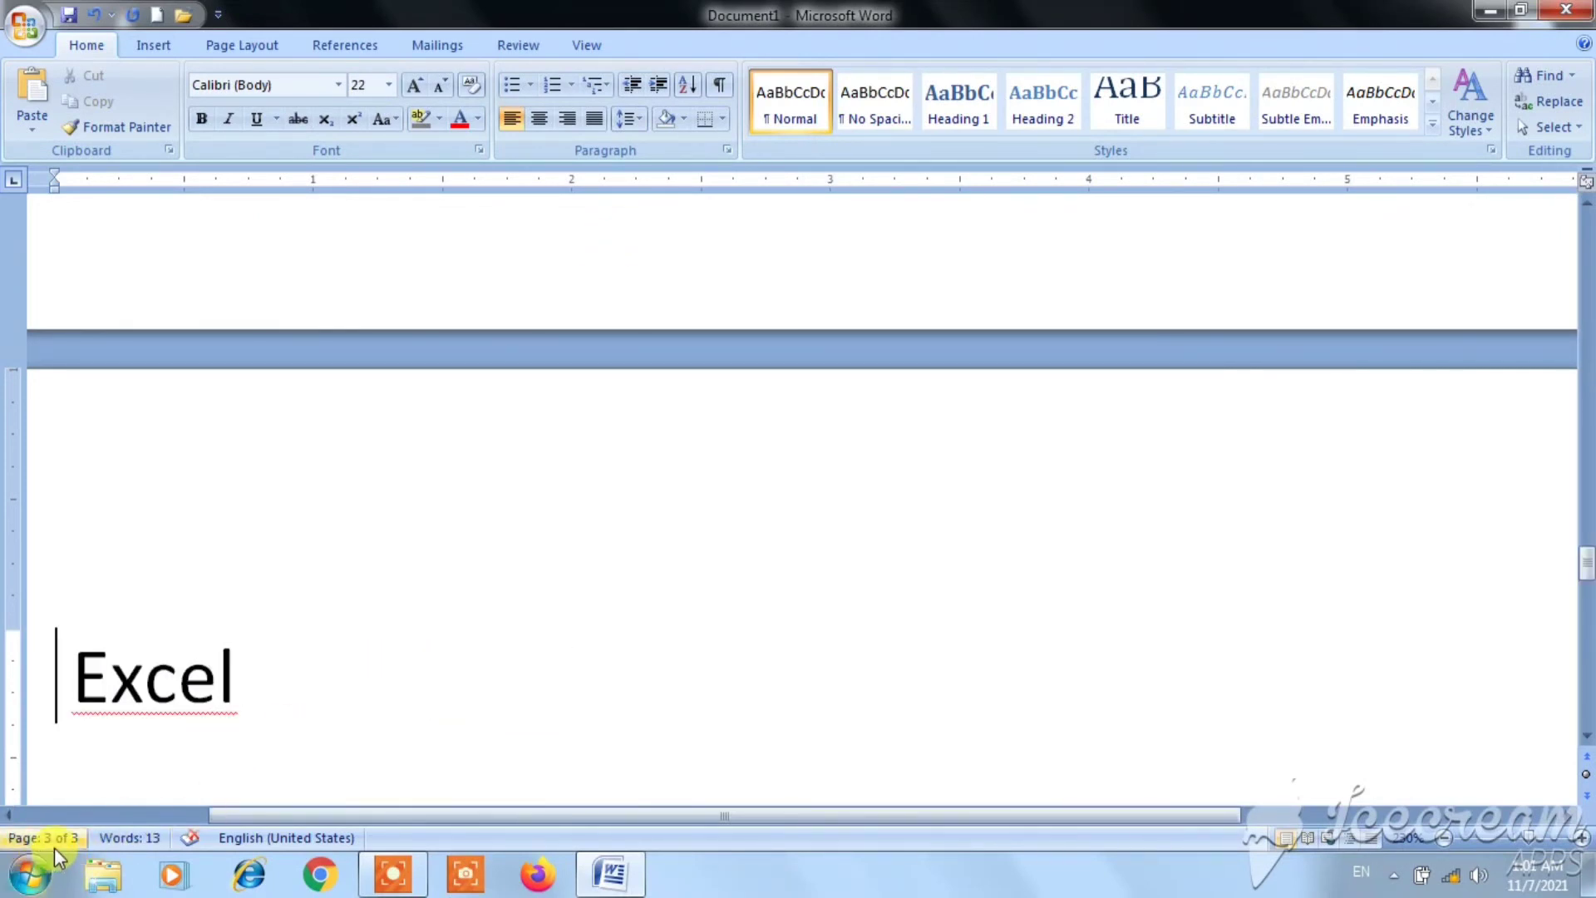
Return to page 1 and place the cursor at the end of the "Excel MS Excel" line
scroll(475, 621, up, 12)
scroll(474, 620, up, 10)
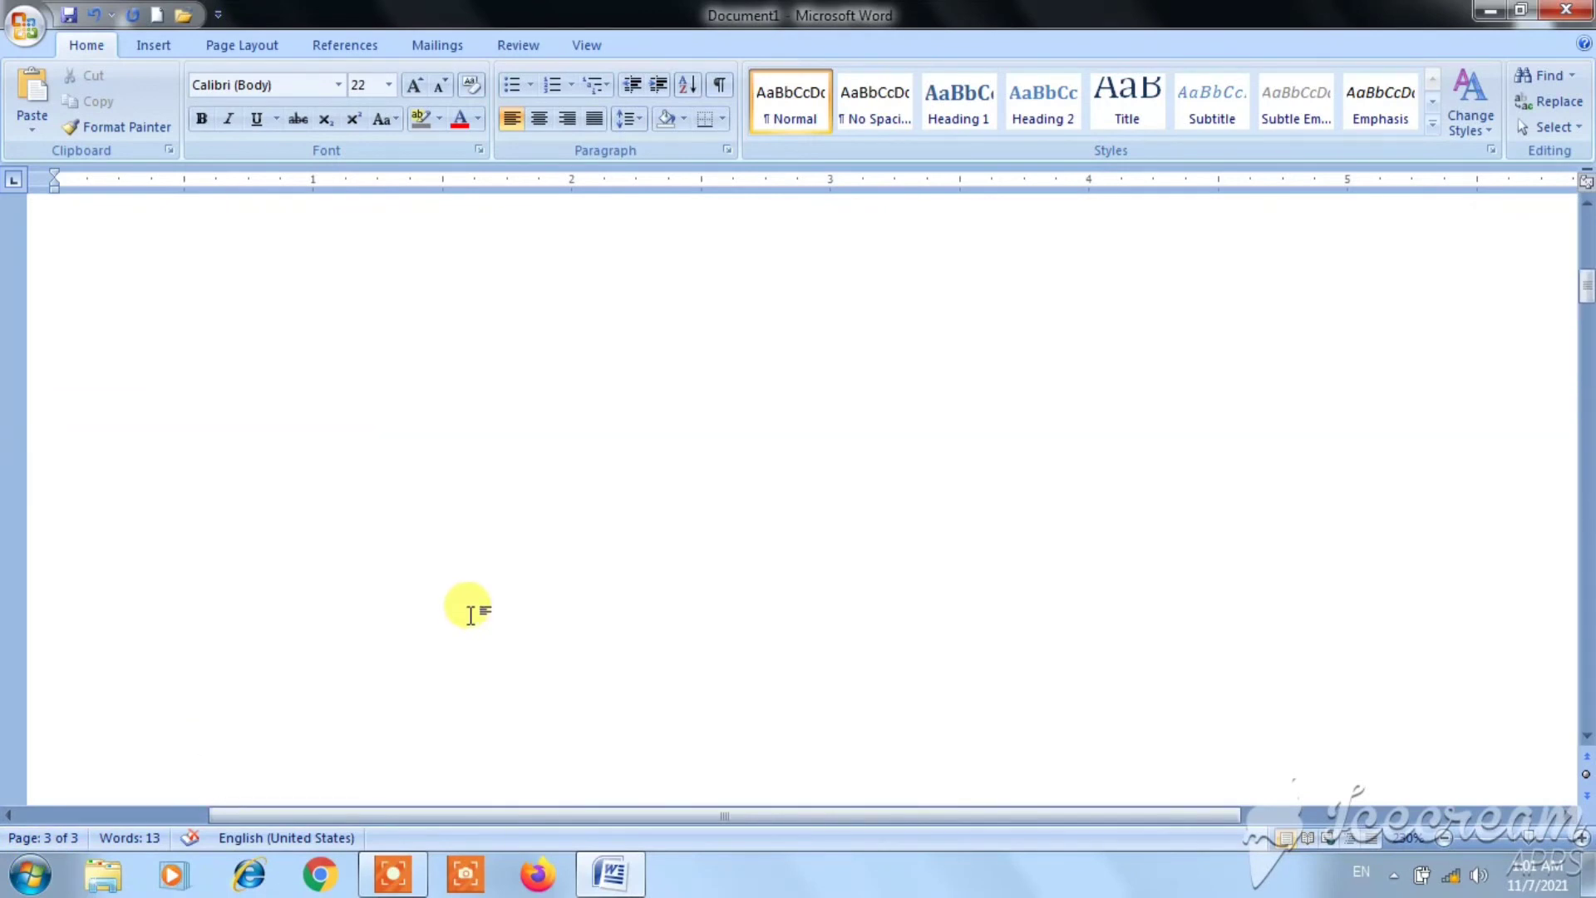
click(633, 532)
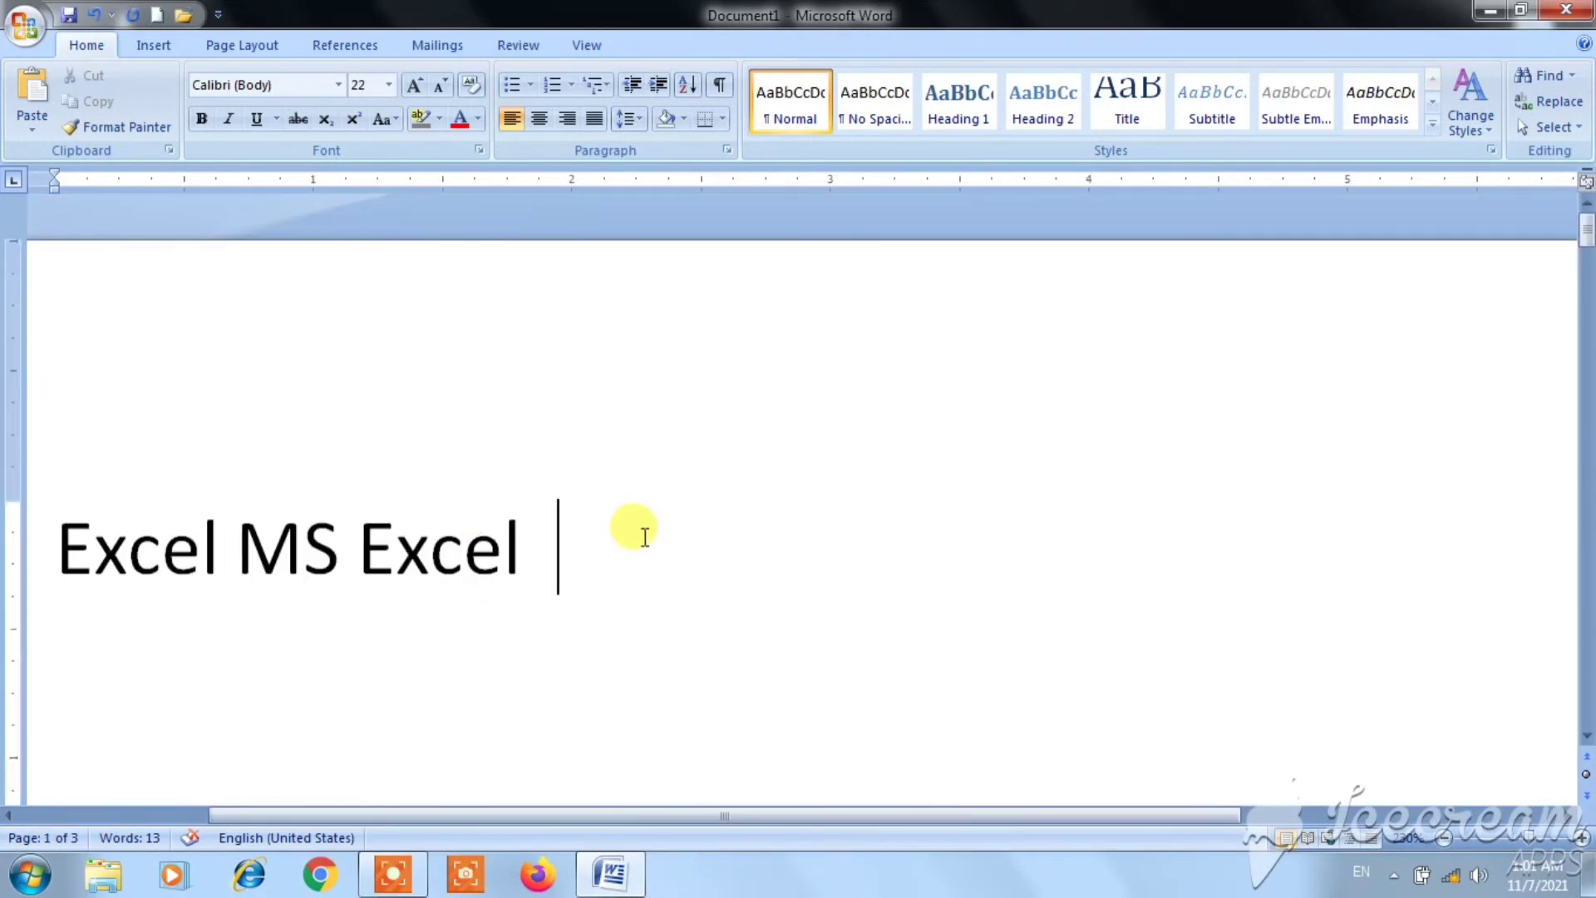
click(1562, 115)
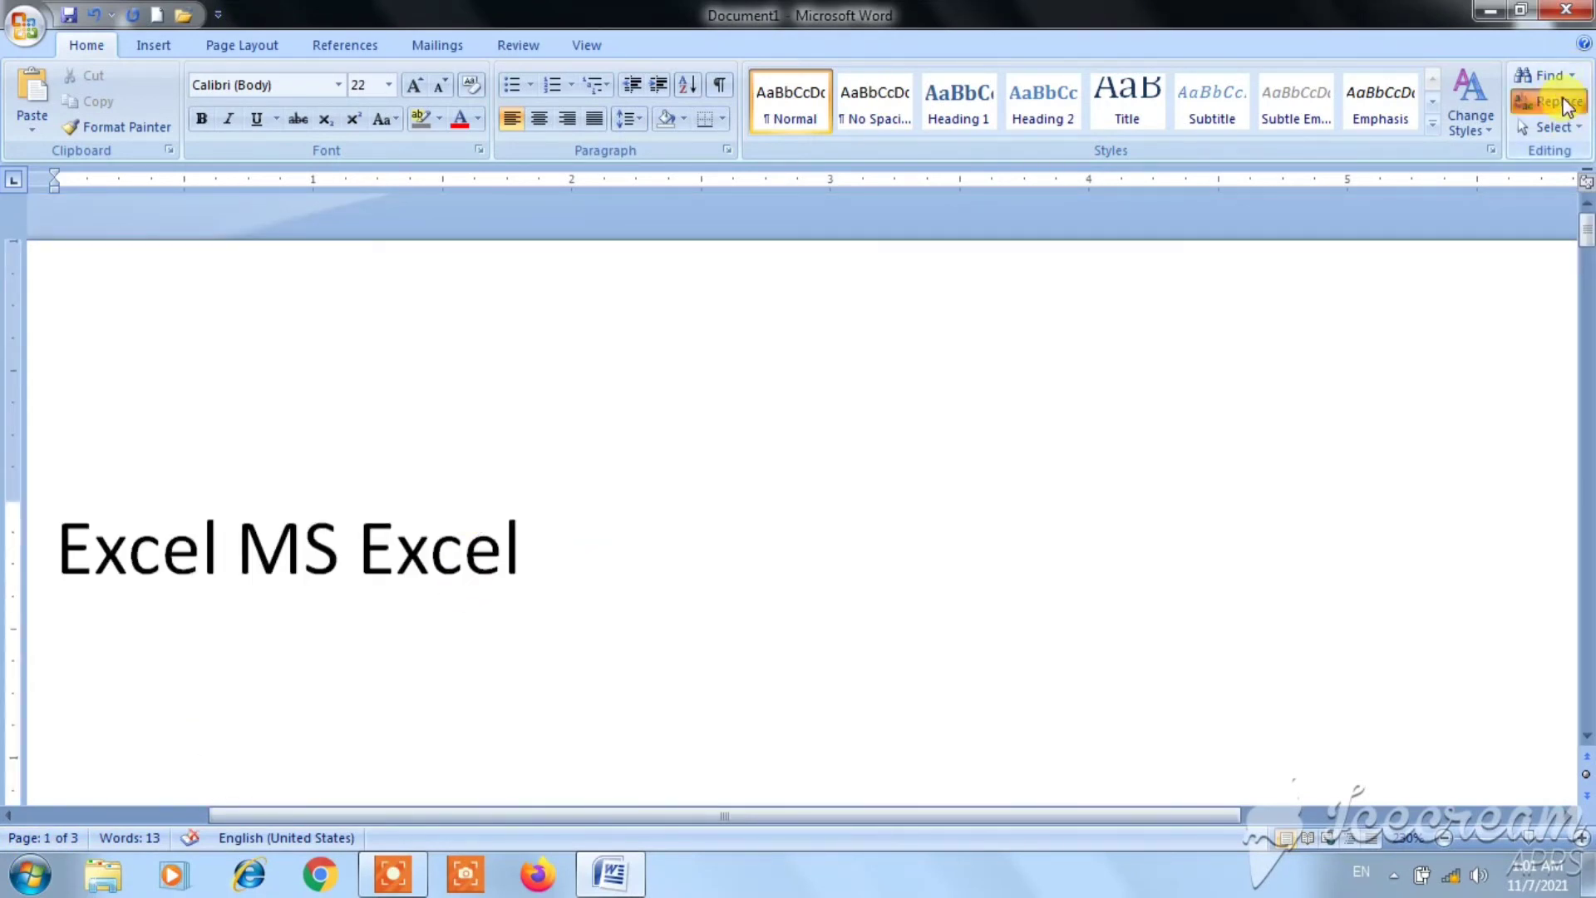
click(1072, 422)
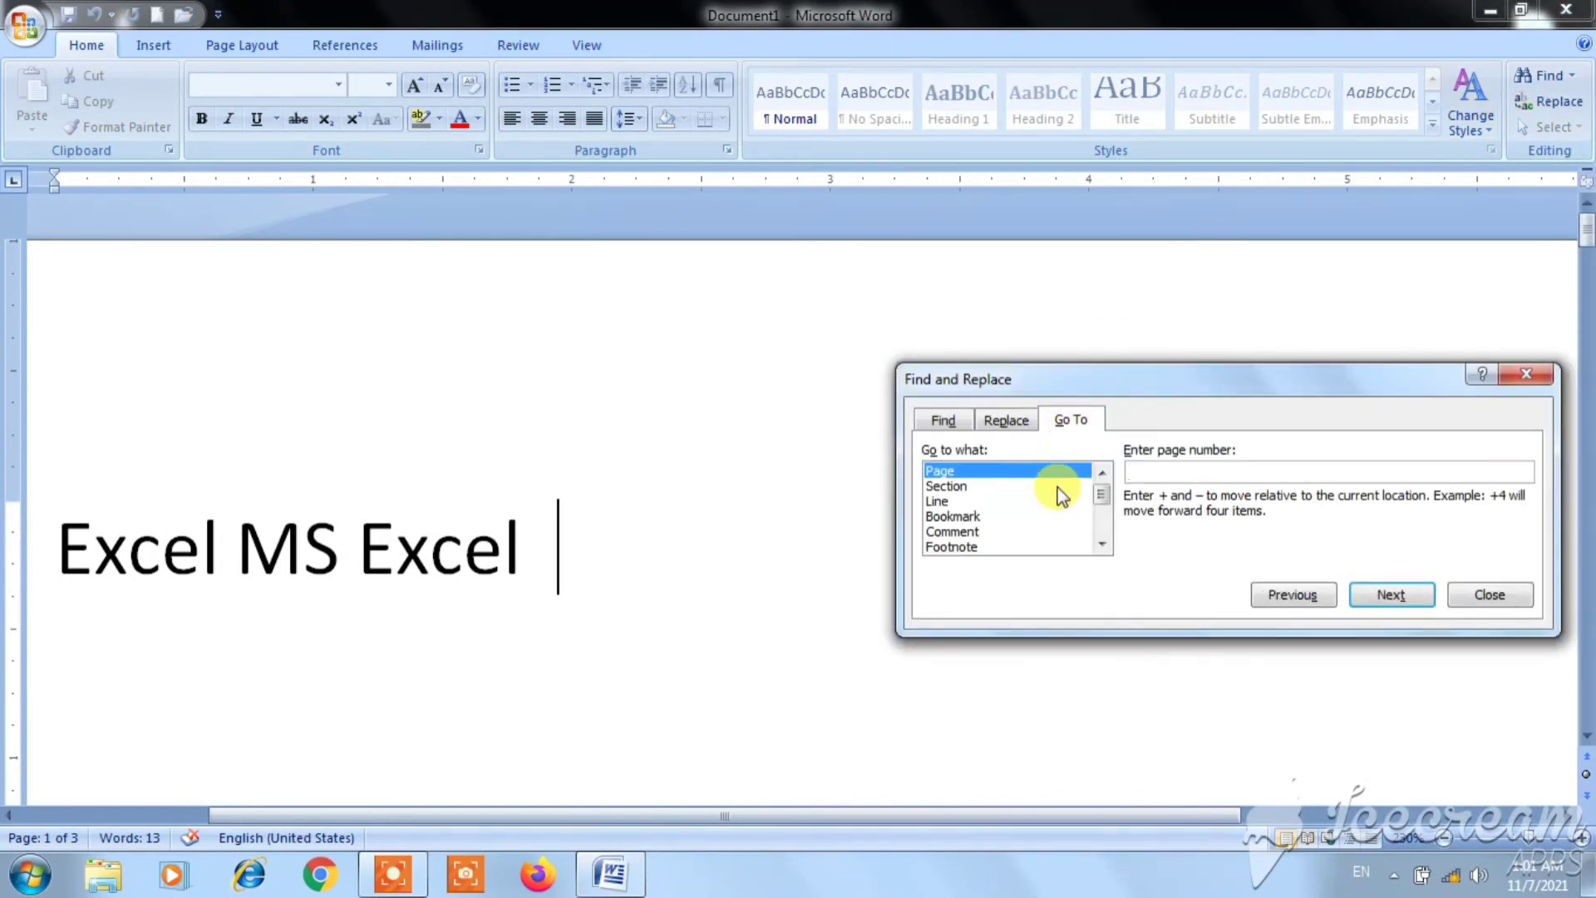
click(1526, 375)
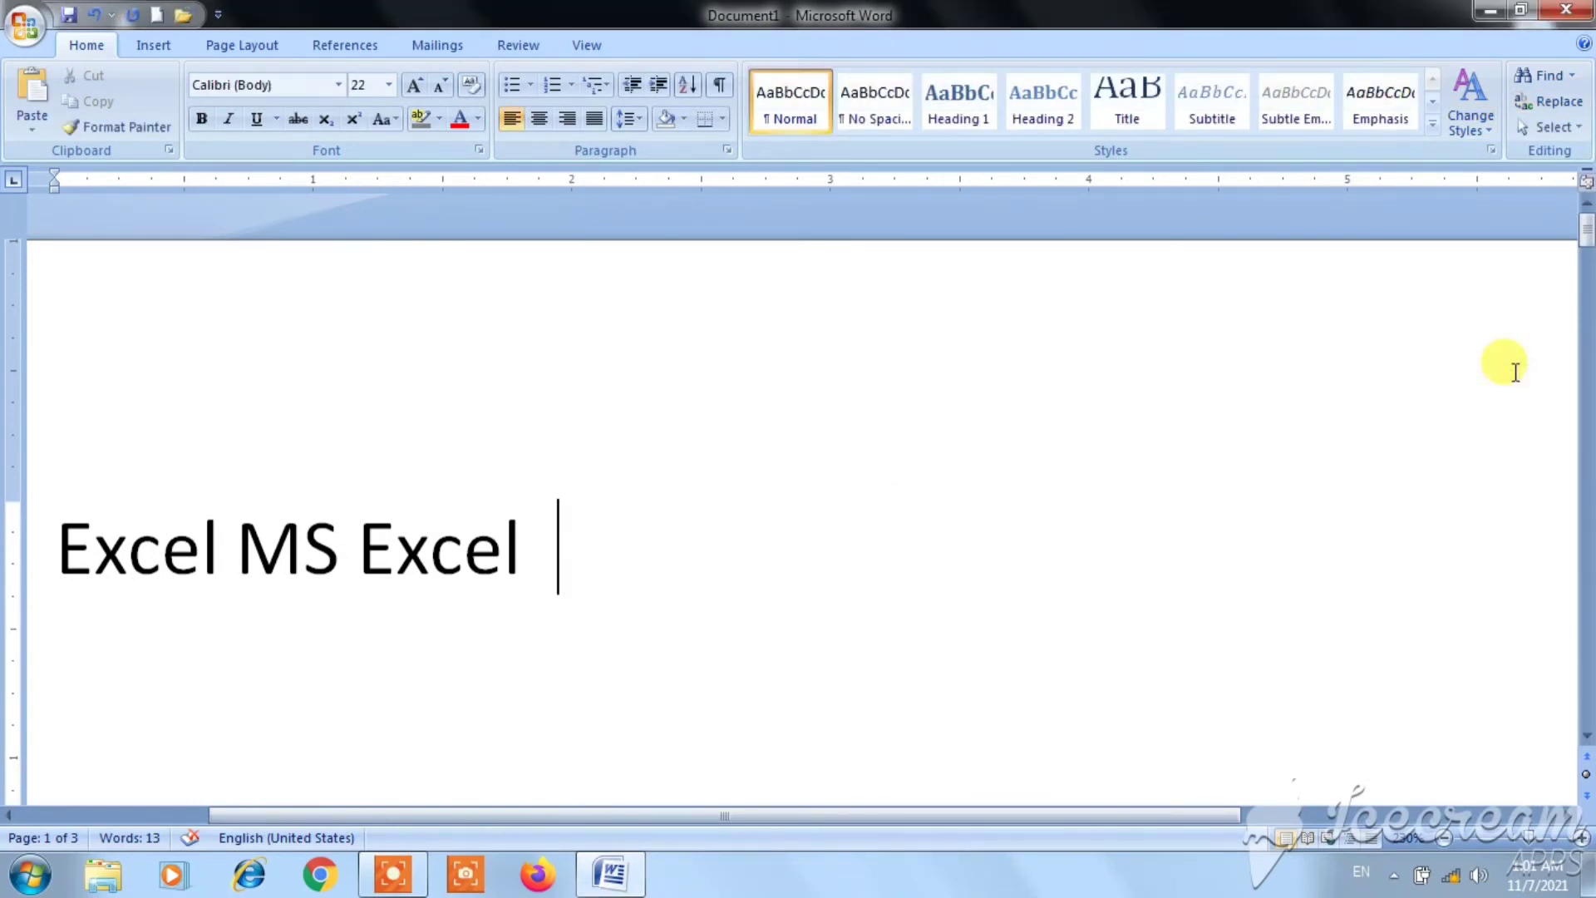
Use Go To to jump to page 3 of the document
key(ctrl+g)
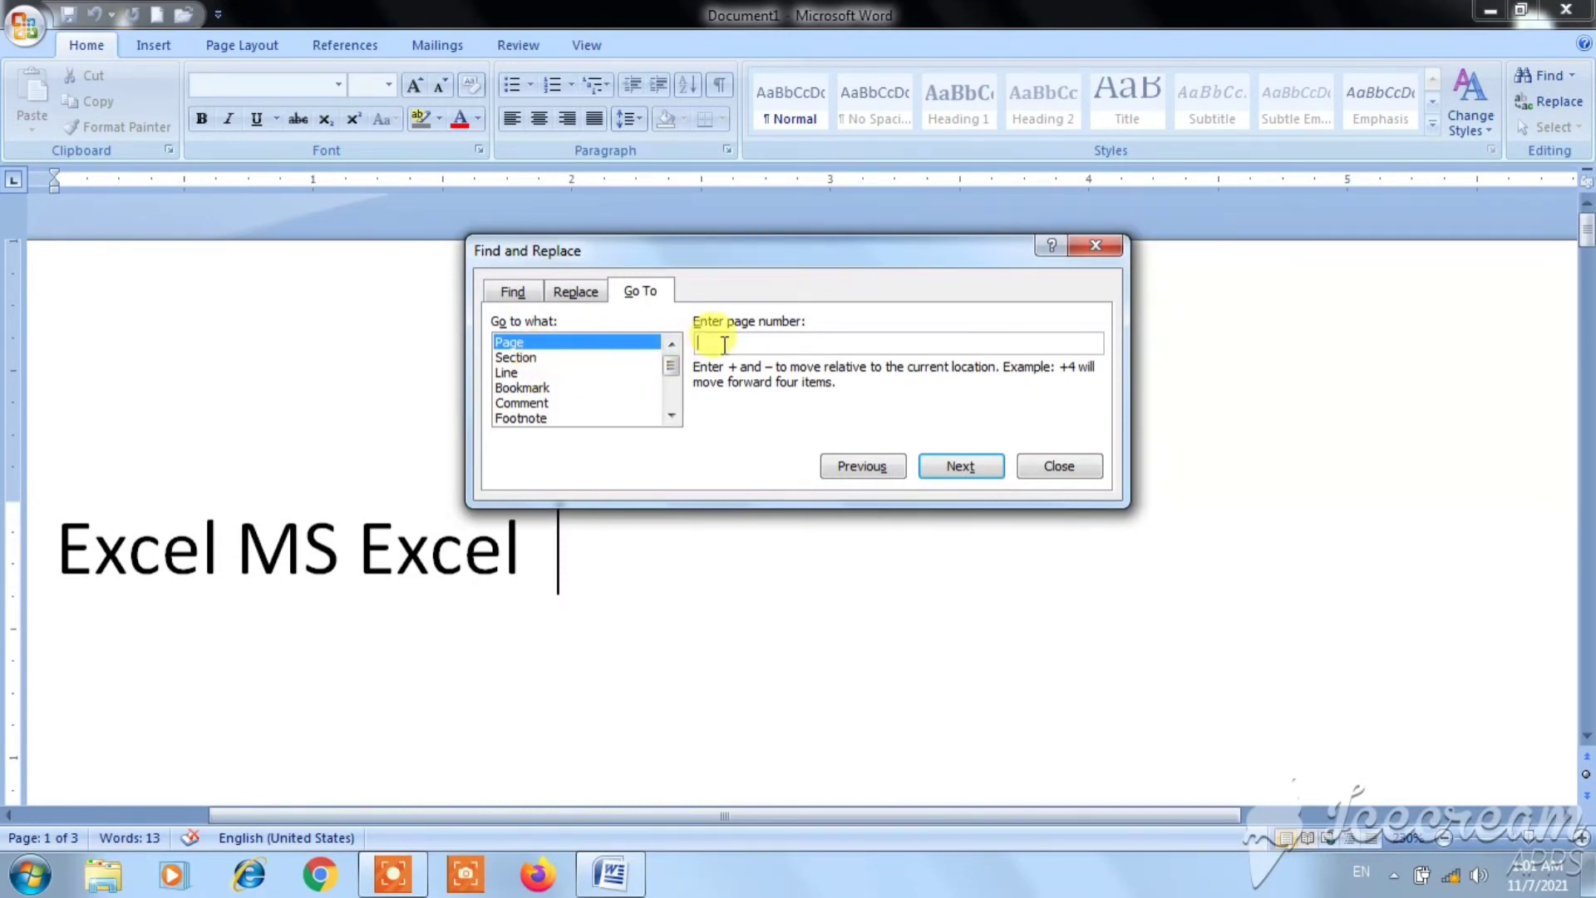
text(3)
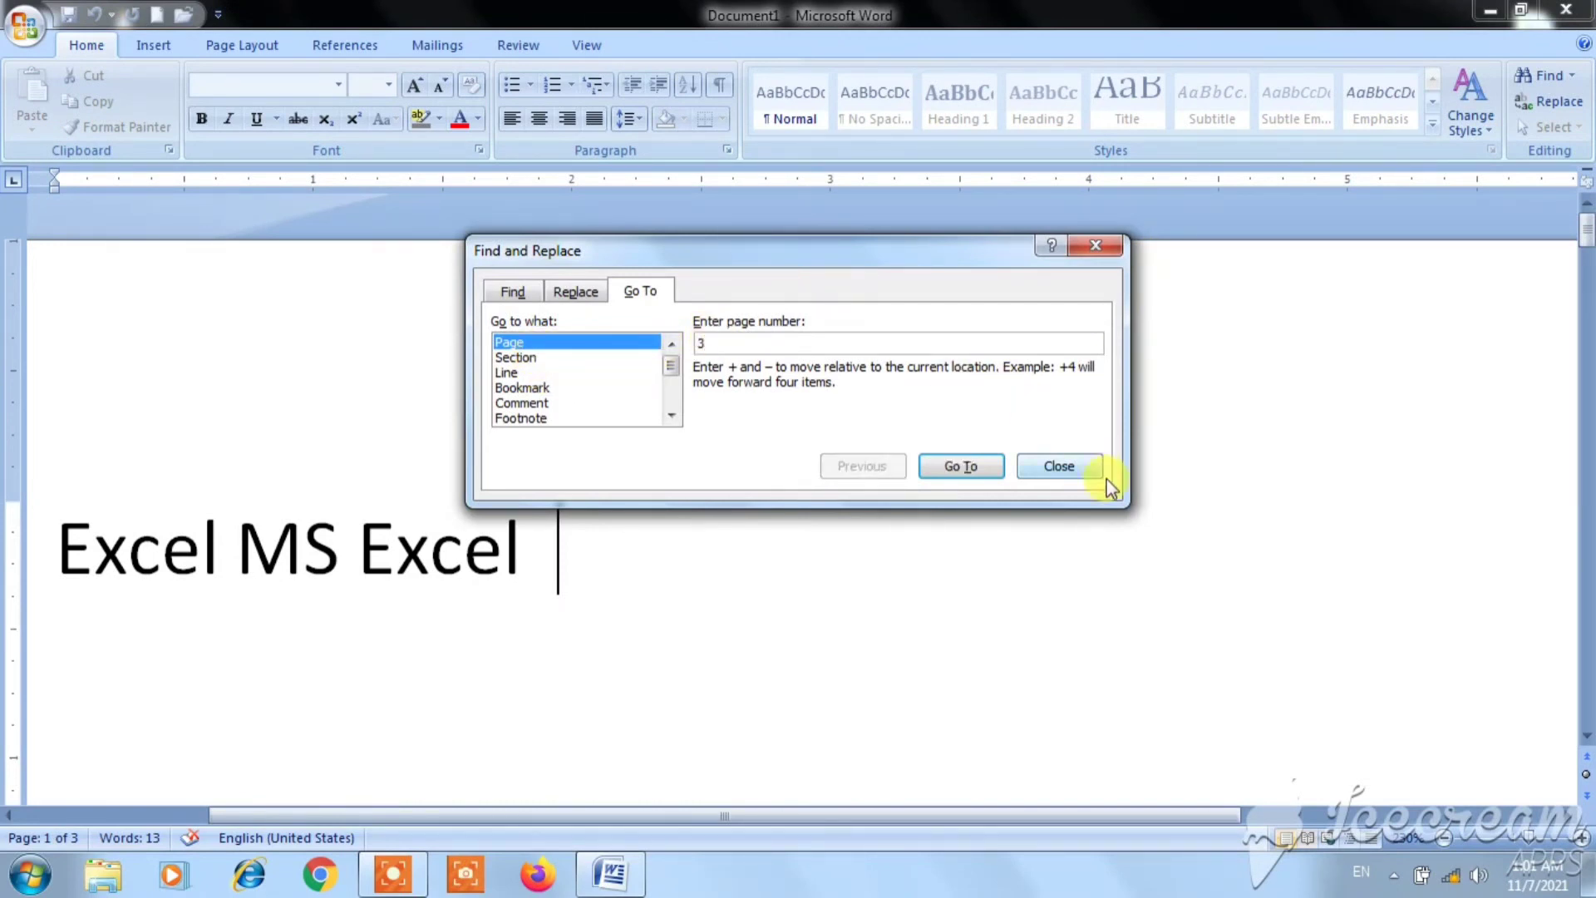
click(975, 469)
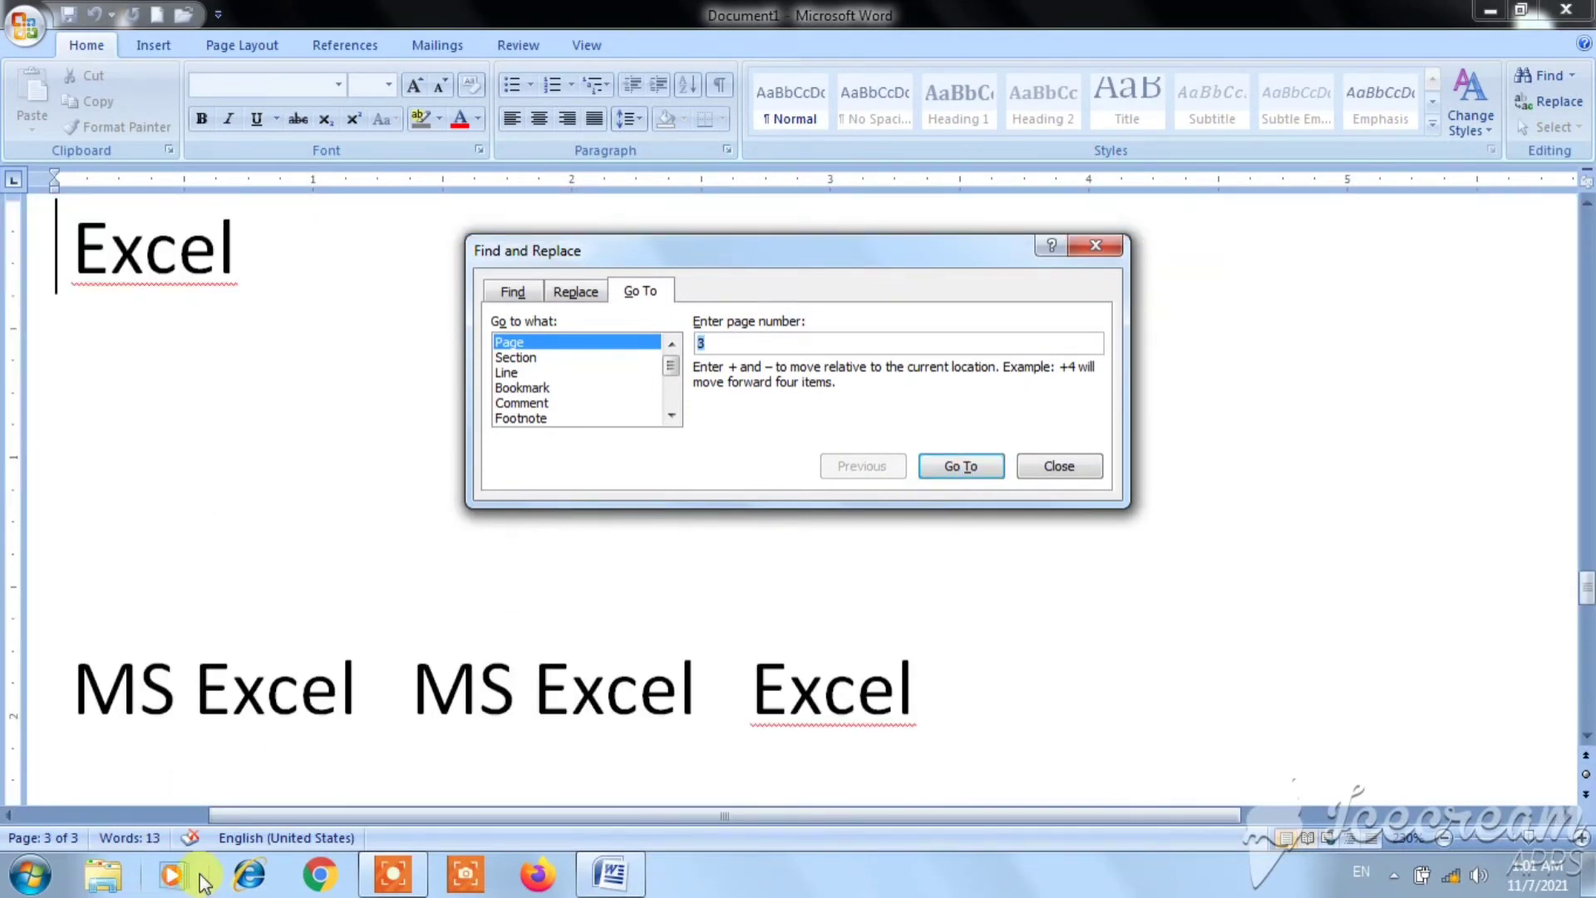